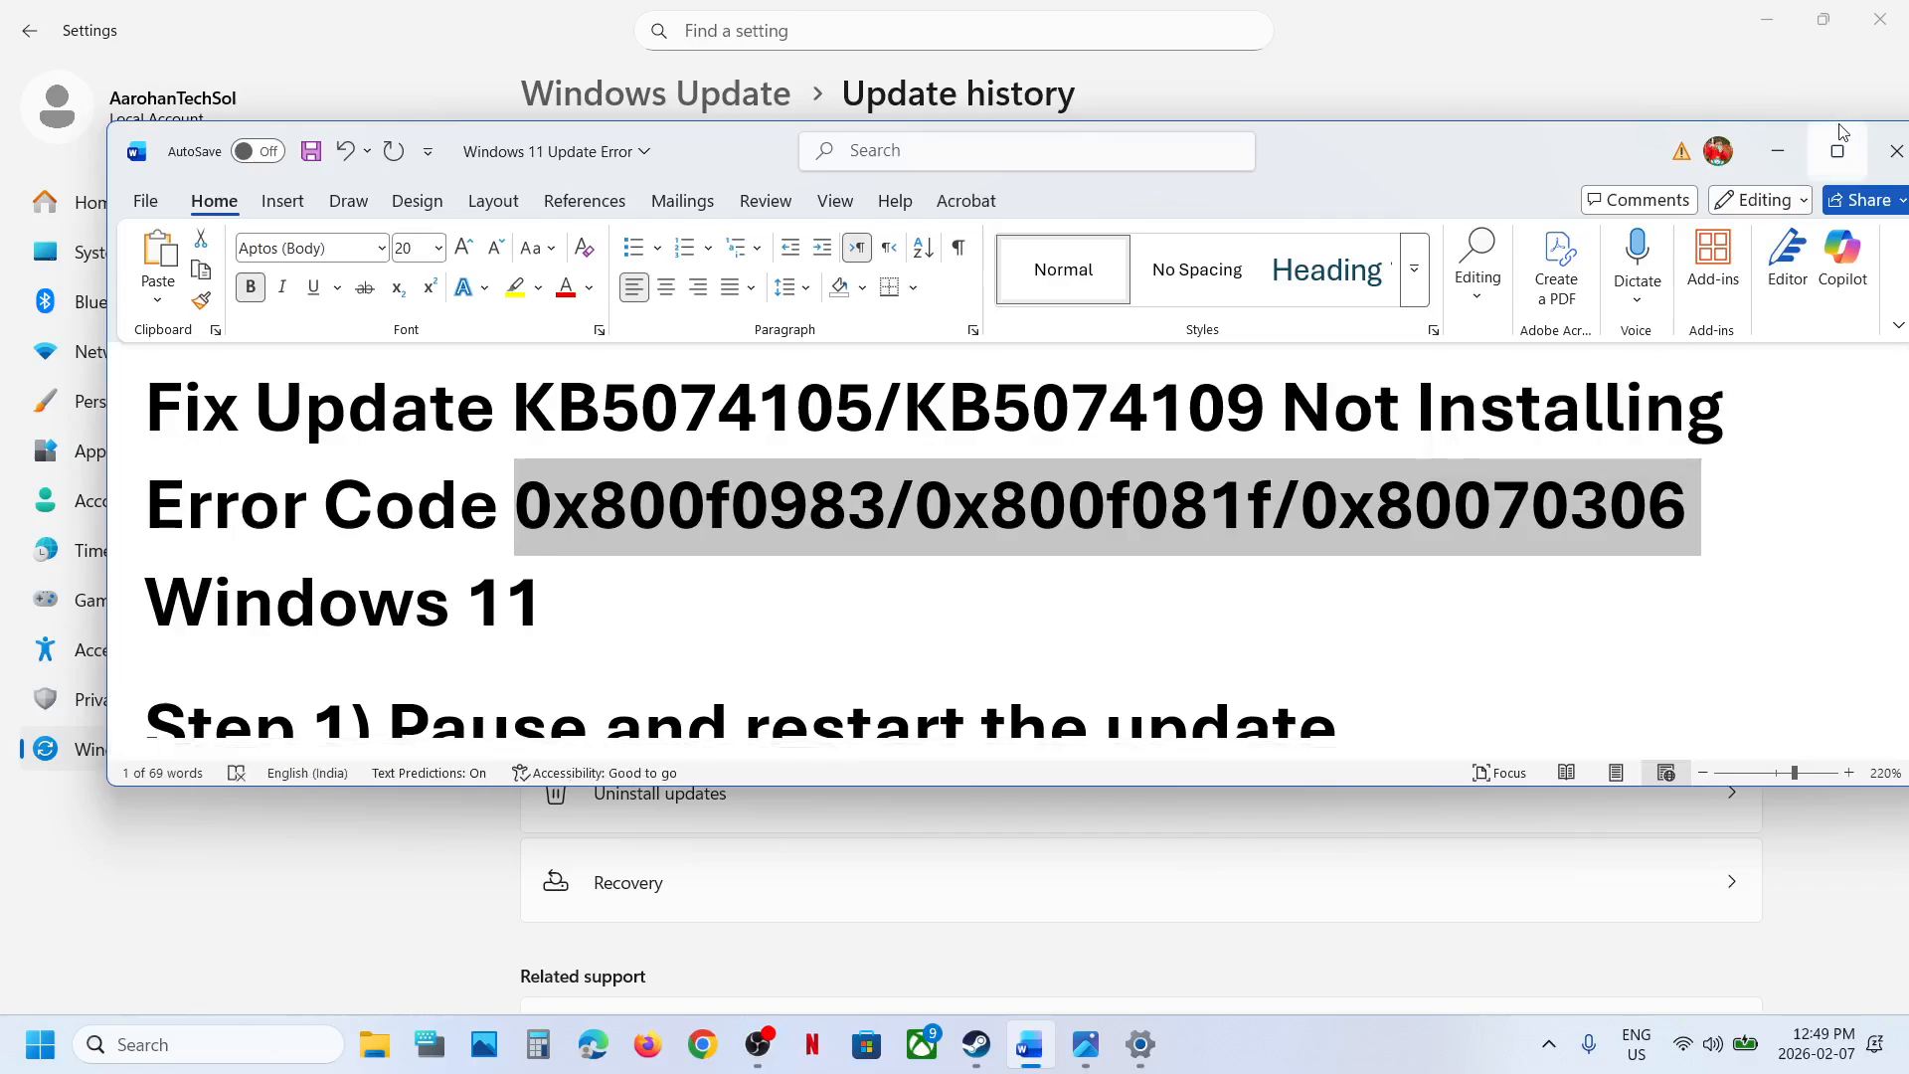
- Pause Windows updates for 1 week on the Windows Update page, then resume them to restart the update check
{"action": "left_click", "coordinate": [487, 114]}
{"action": "left_click", "coordinate": [140, 757]}
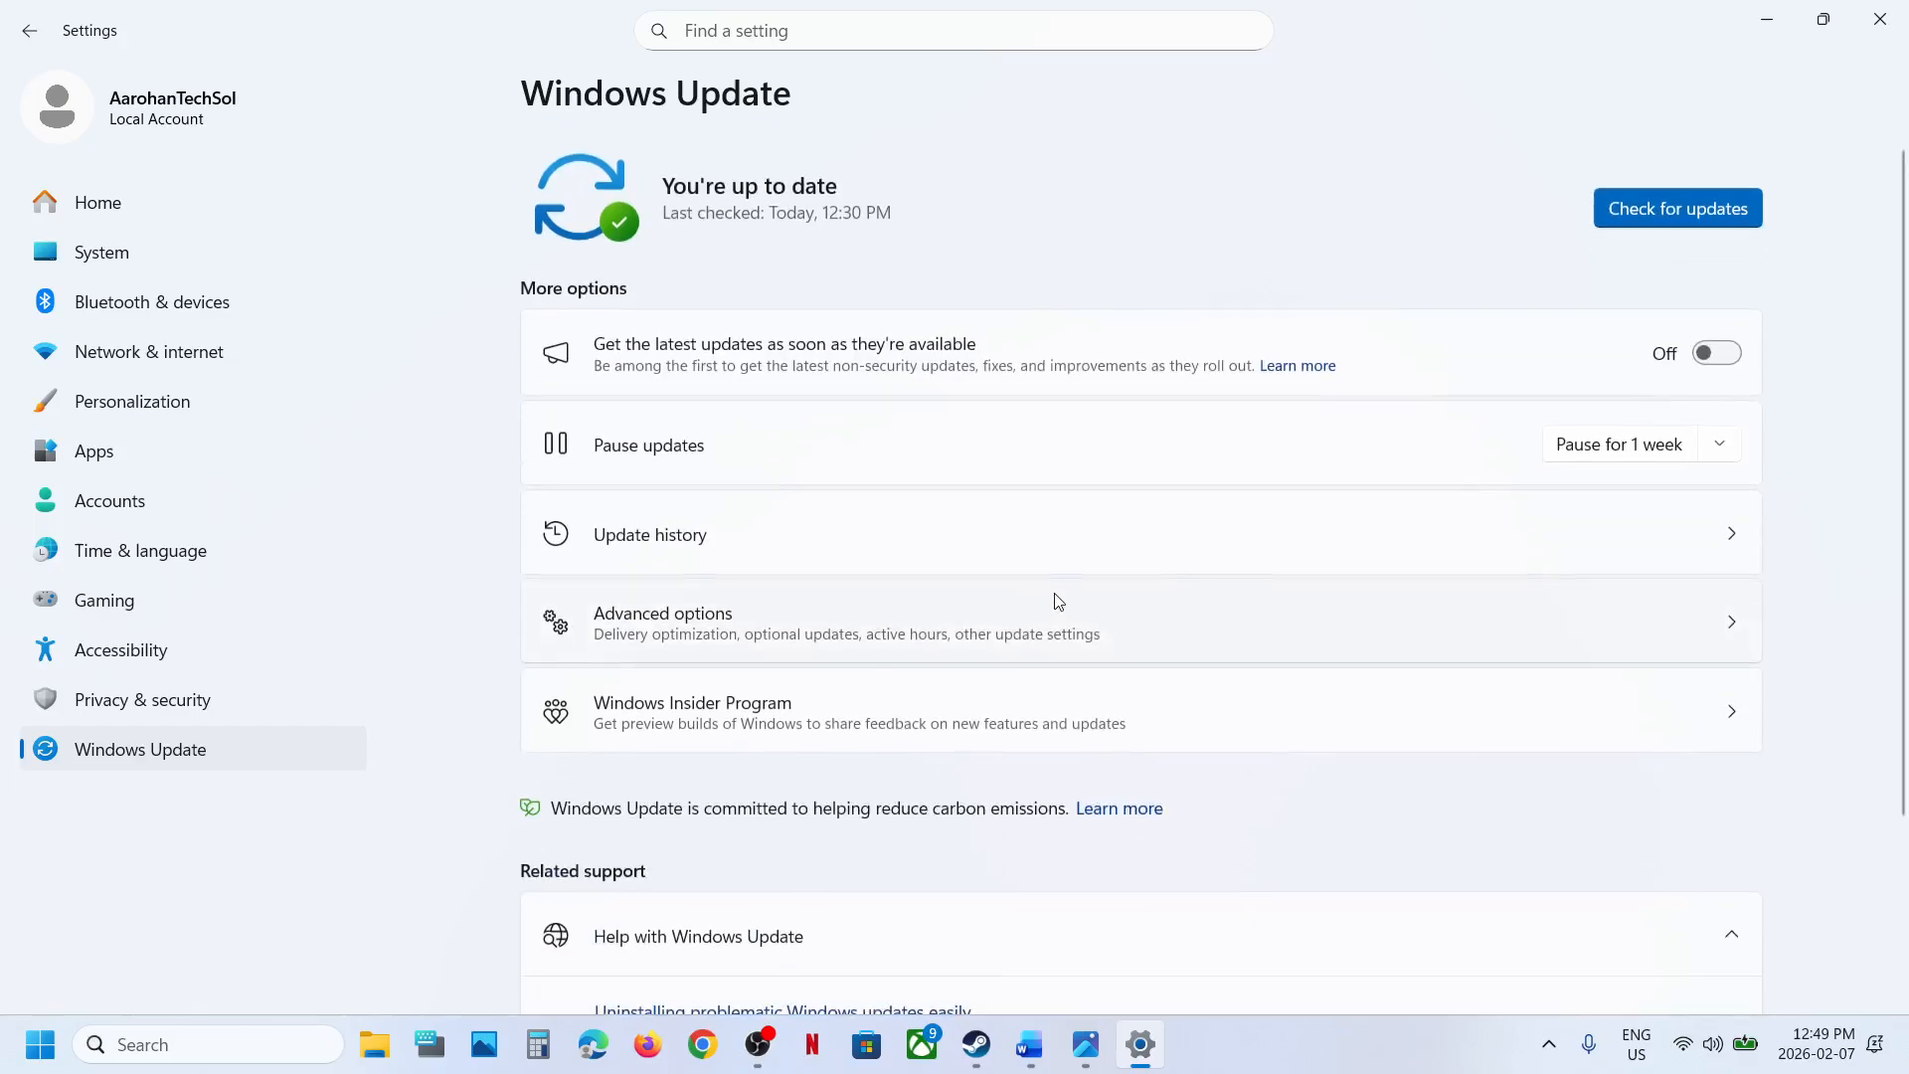
{"action": "left_click", "coordinate": [1598, 458]}
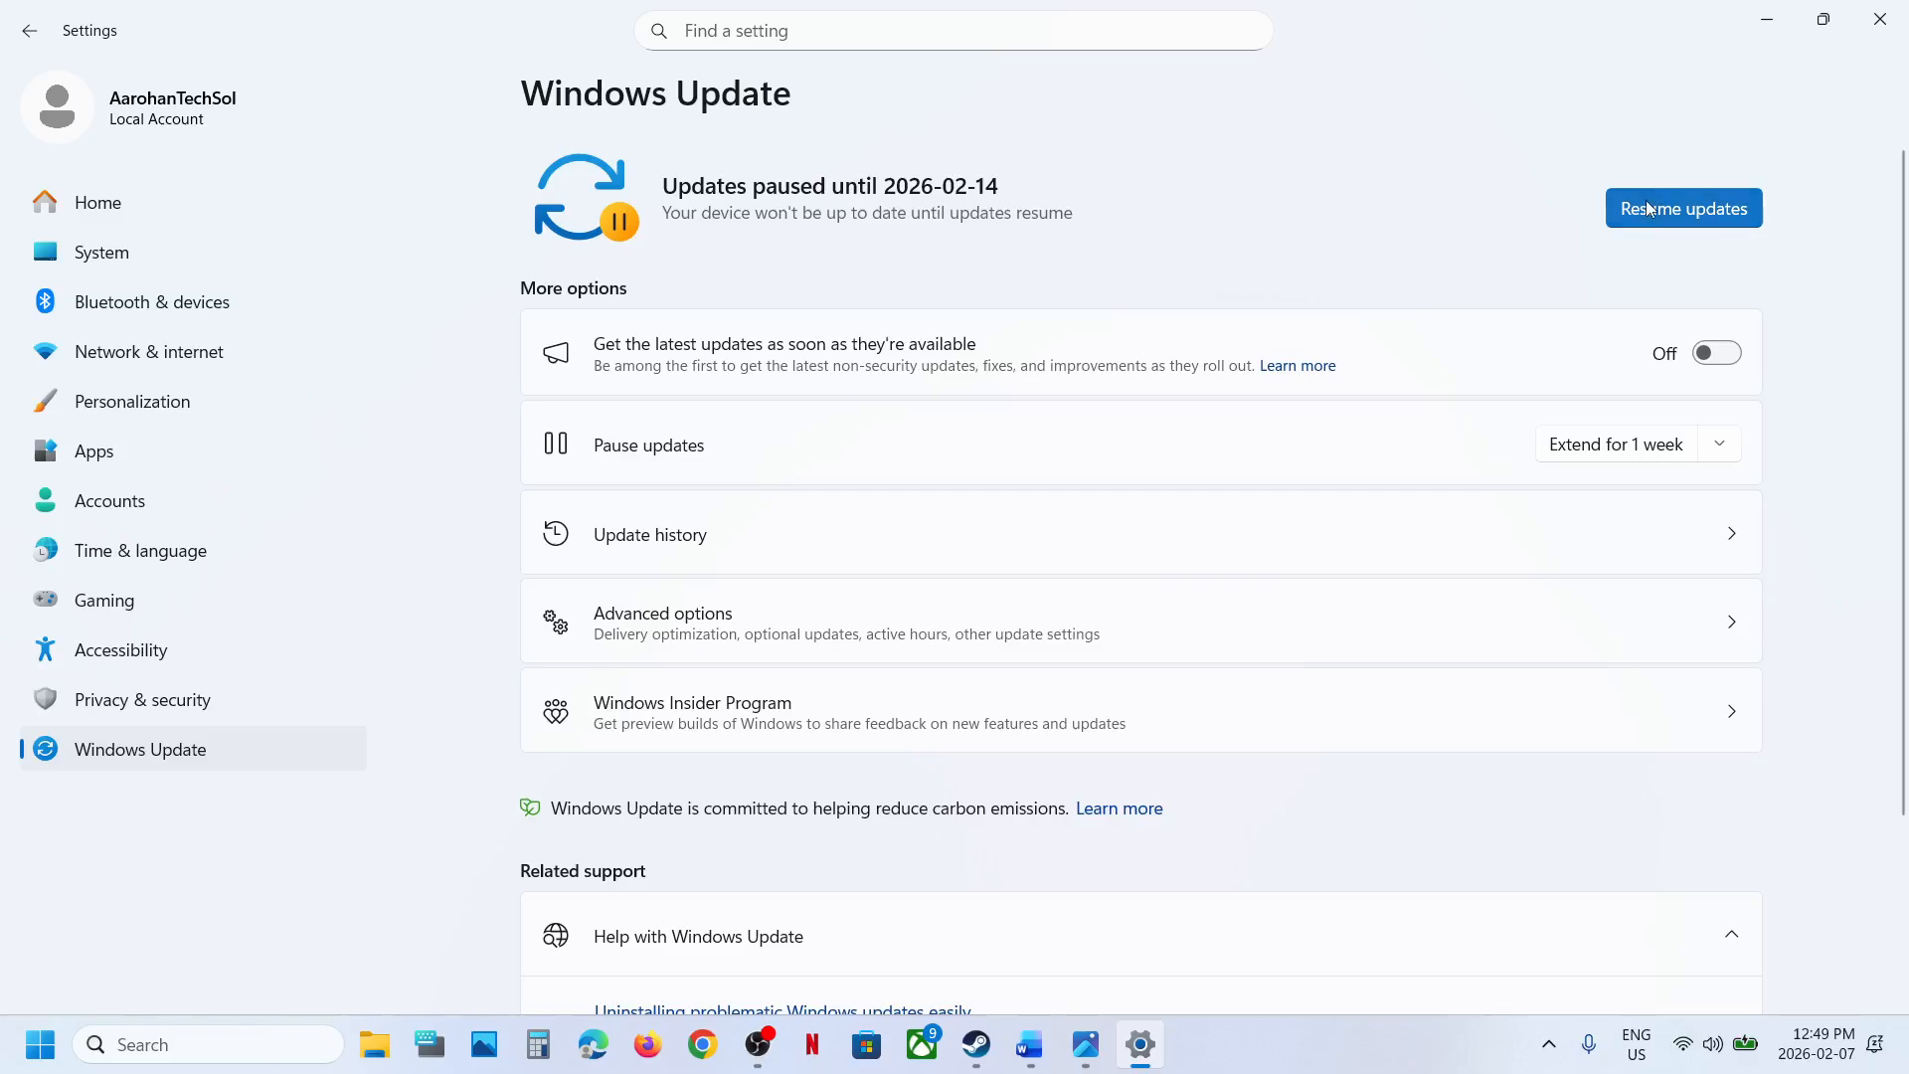
{"action": "left_click", "coordinate": [1707, 219]}
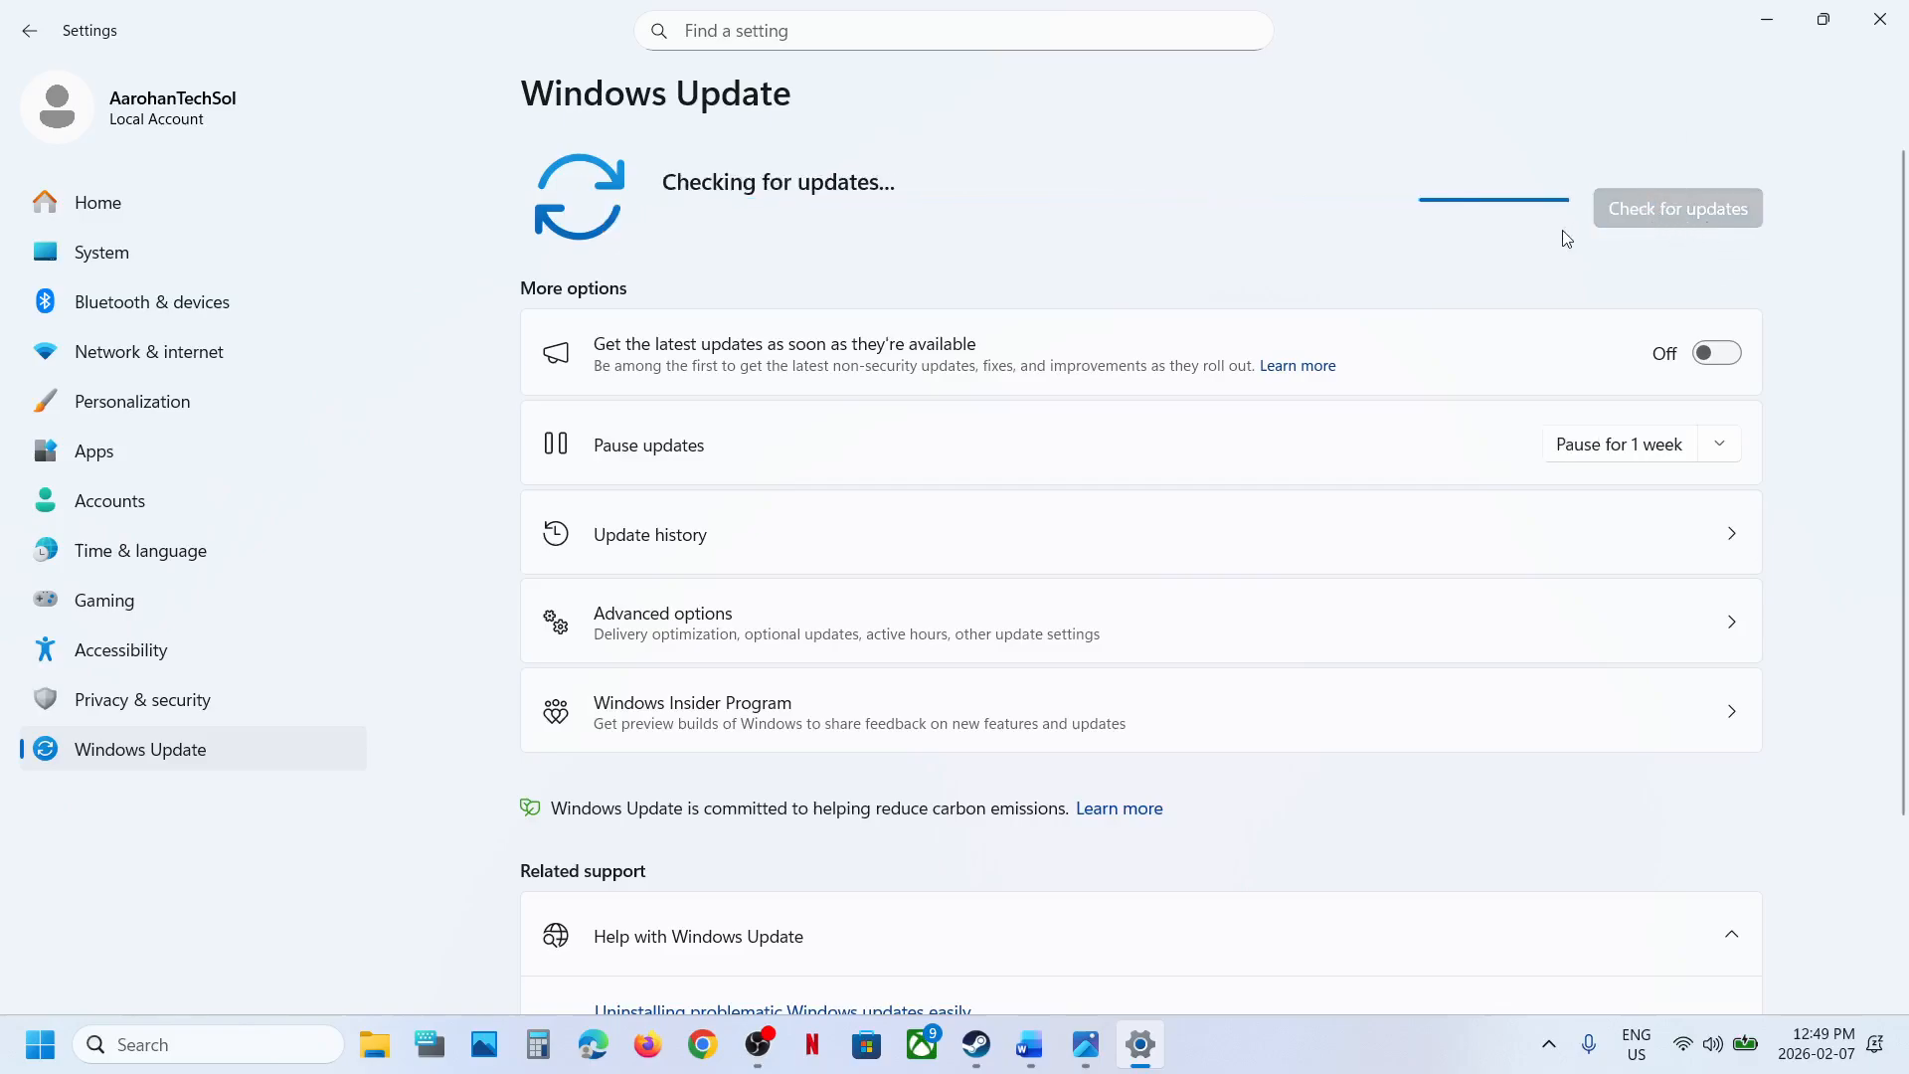
- Find and open the Services console through Windows search
{"action": "left_click", "coordinate": [269, 1036]}
{"action": "type", "text": "services"}
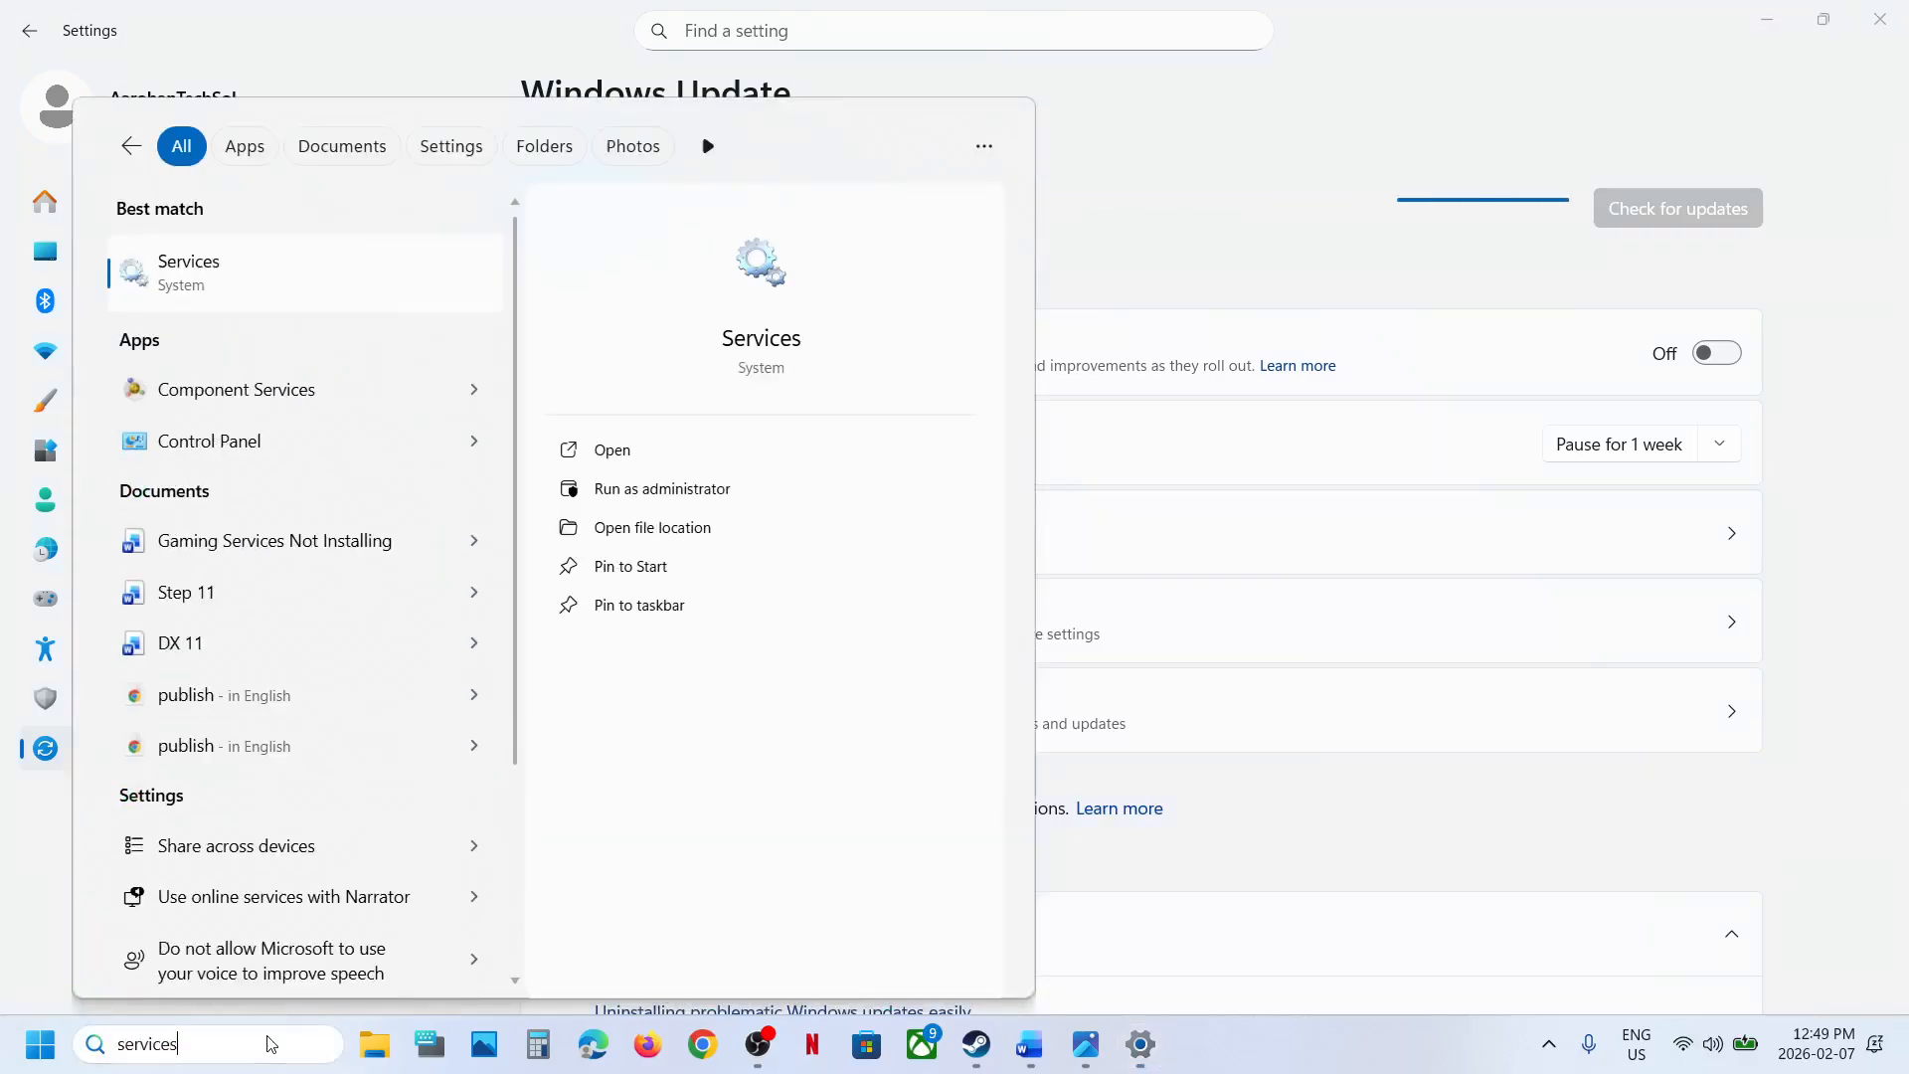
{"action": "key", "text": "Return"}
{"action": "left_click", "coordinate": [641, 803]}
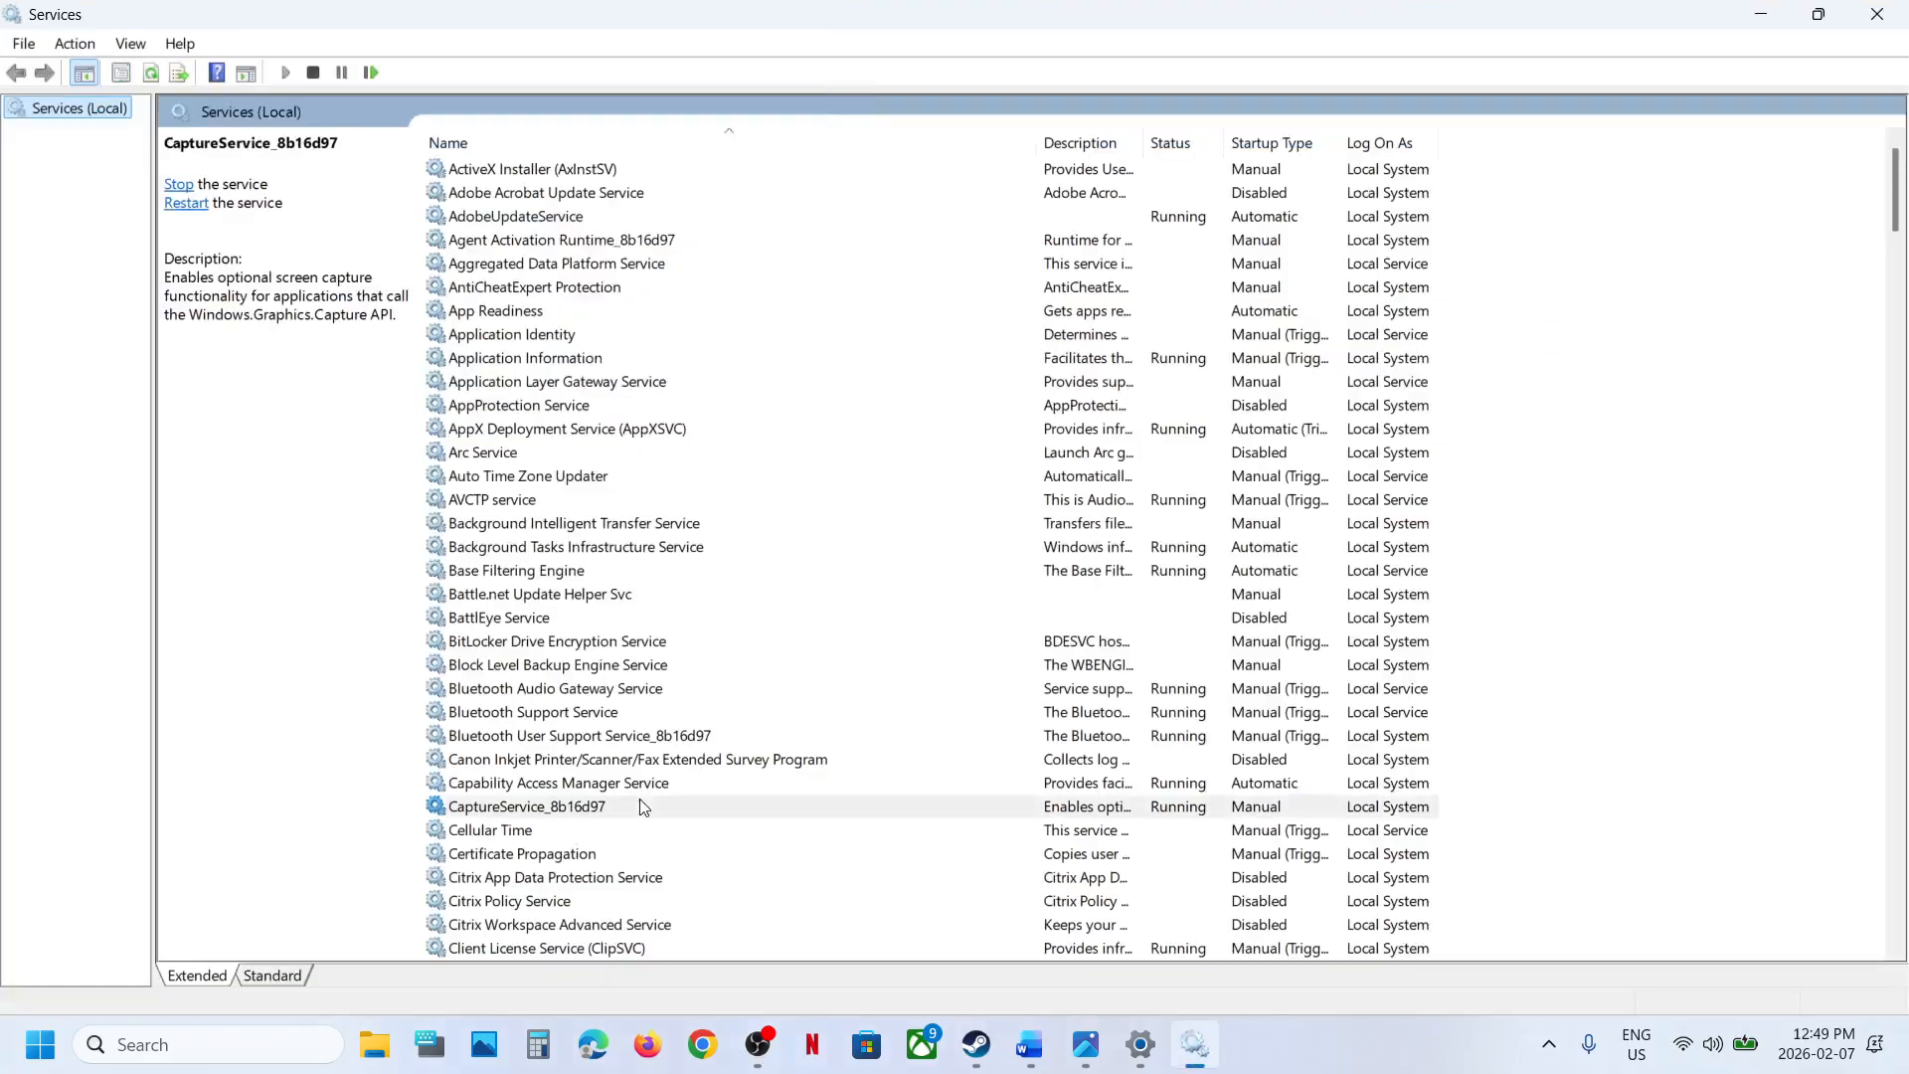
- Set the Windows Update service's startup type to Automatic and restart the service
{"action": "key", "text": "w"}
{"action": "scroll", "coordinate": [645, 808], "scroll_direction": "down", "scroll_amount": 7}
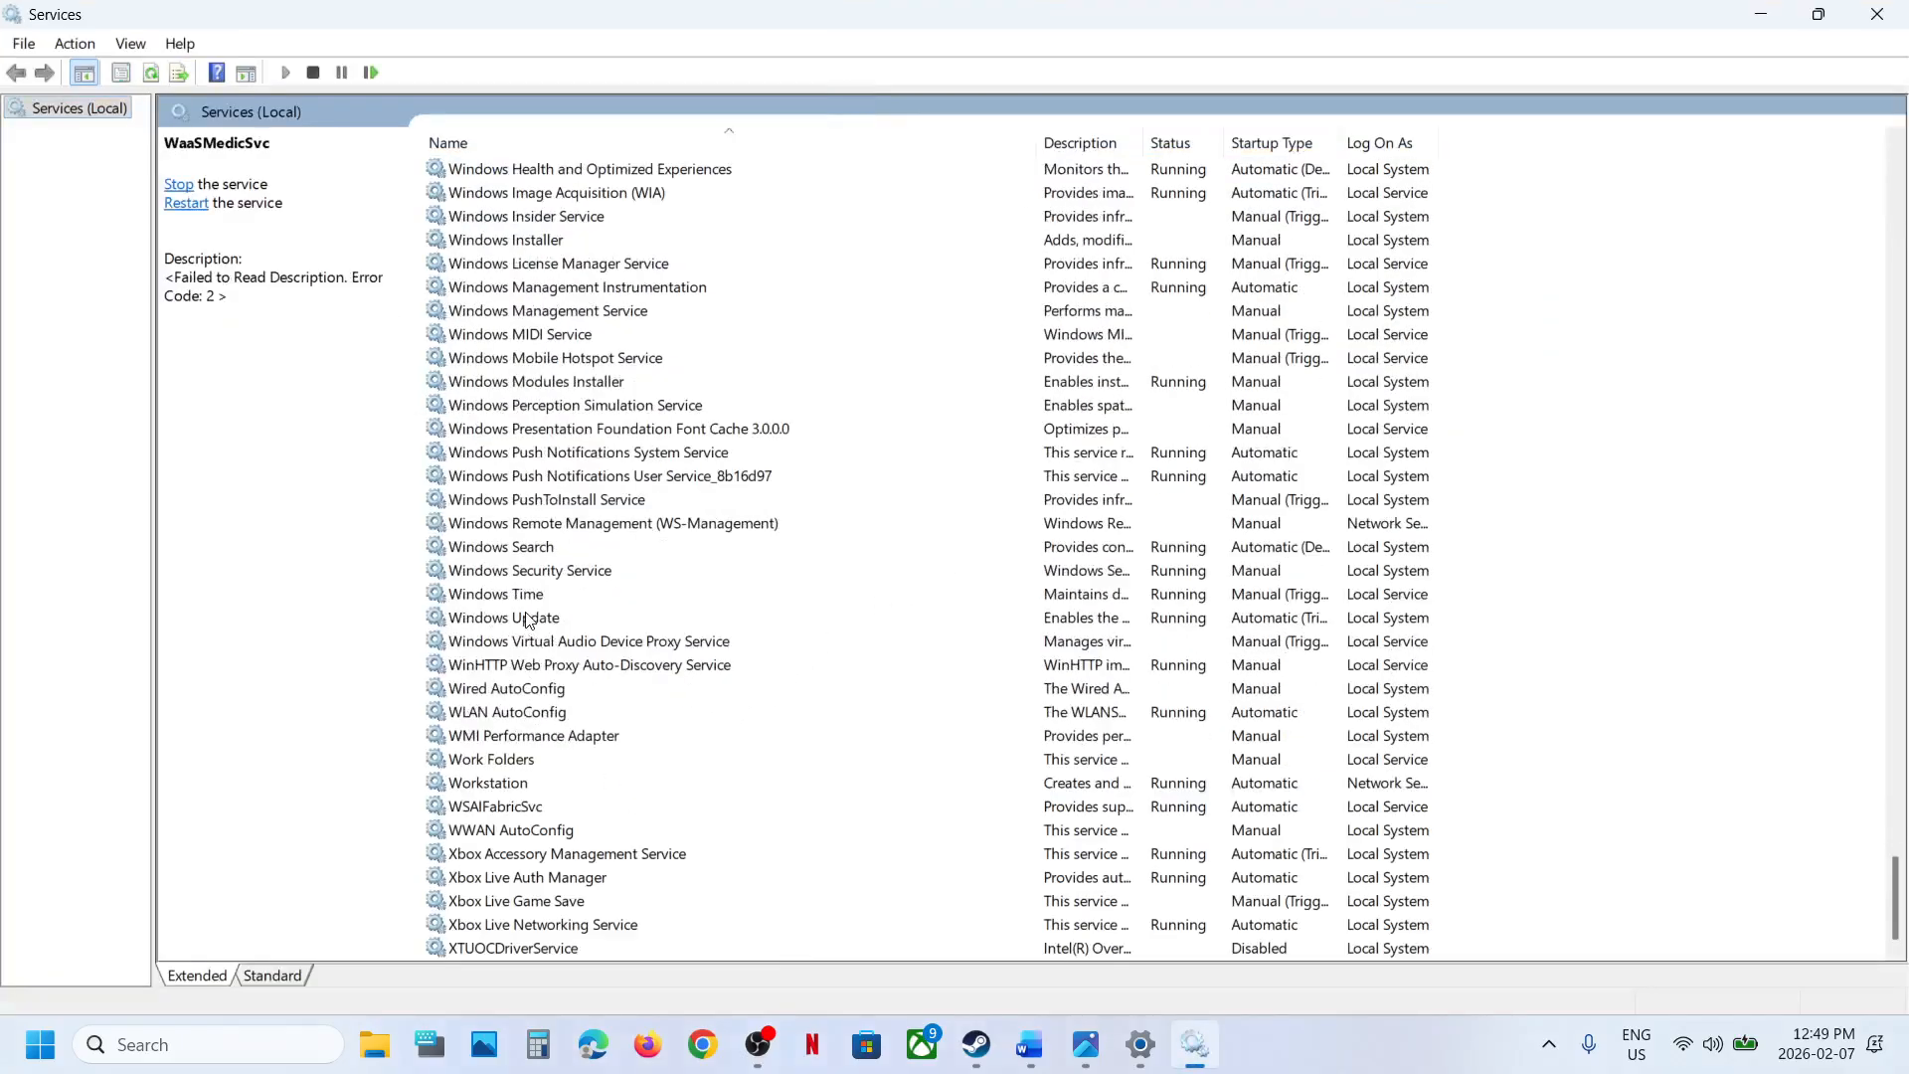
{"action": "double_click", "coordinate": [621, 617]}
{"action": "left_click", "coordinate": [994, 493]}
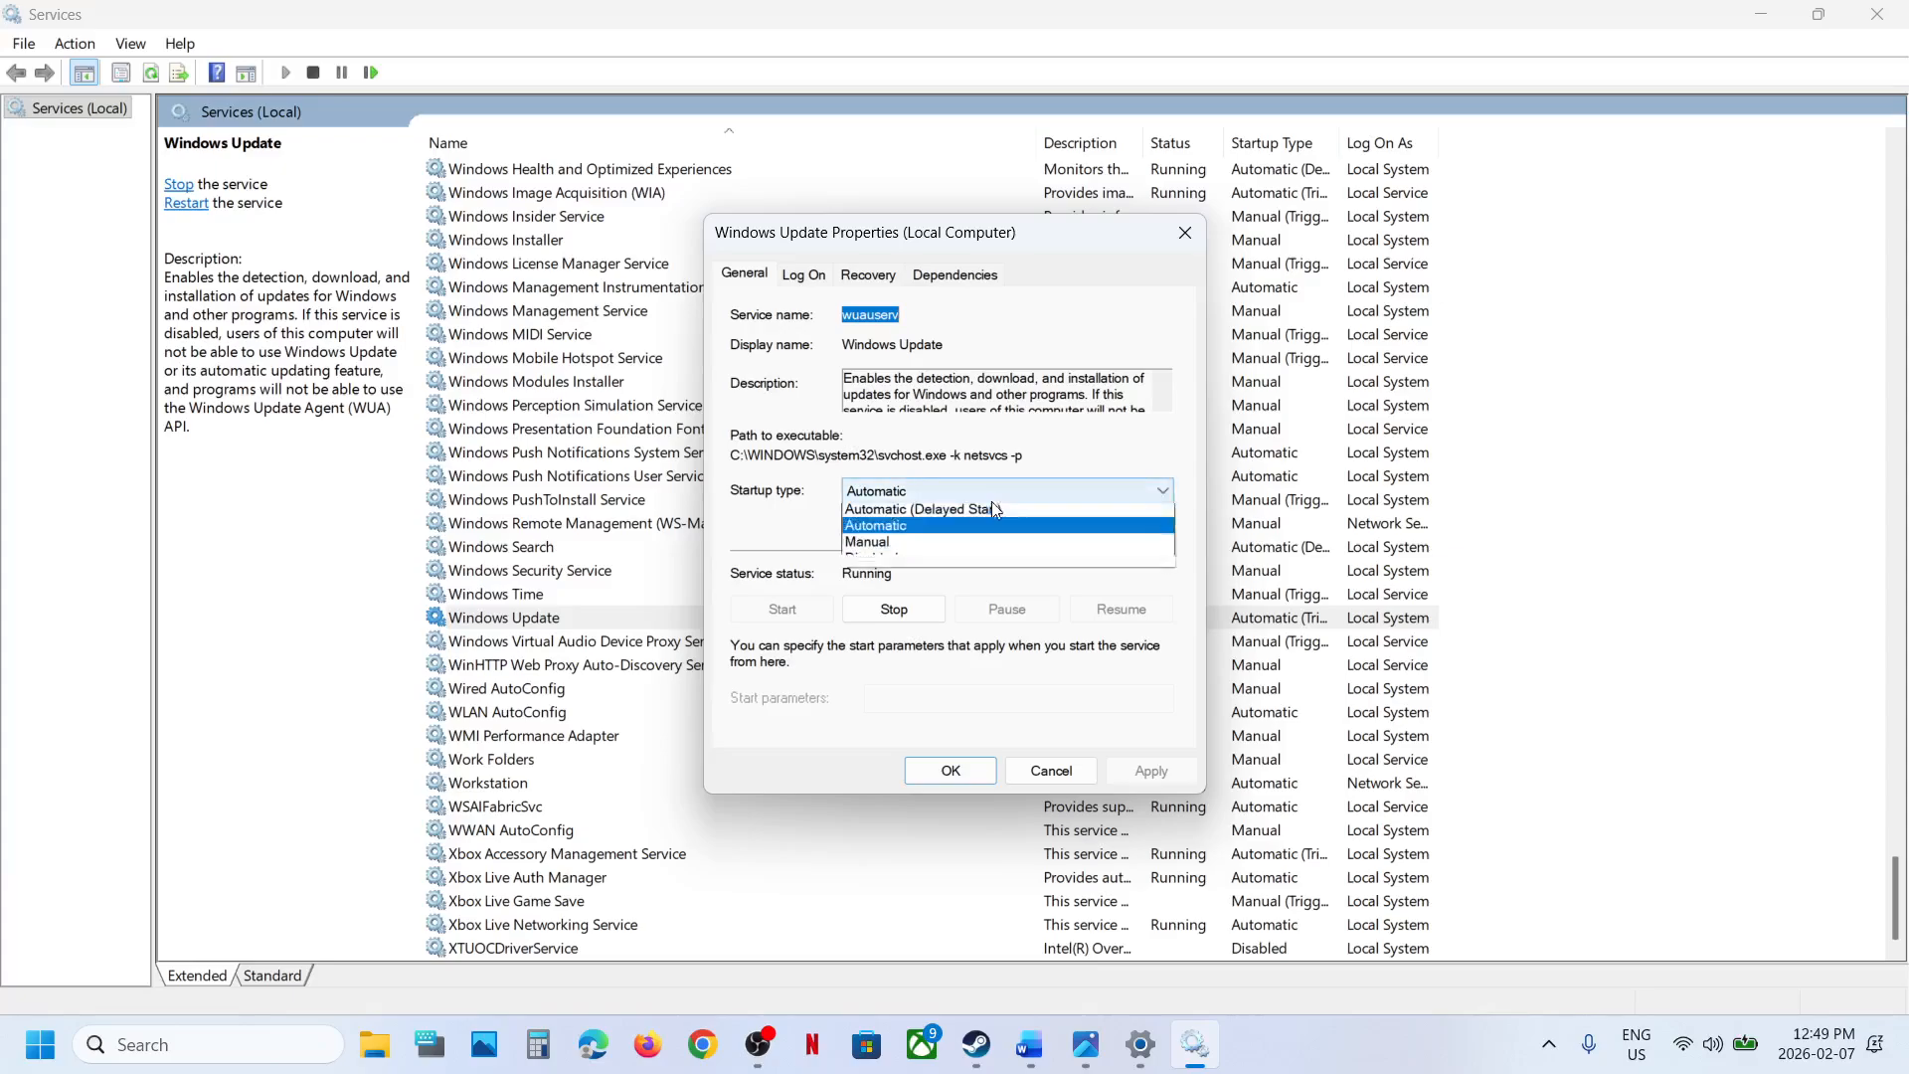
{"action": "left_click", "coordinate": [962, 527]}
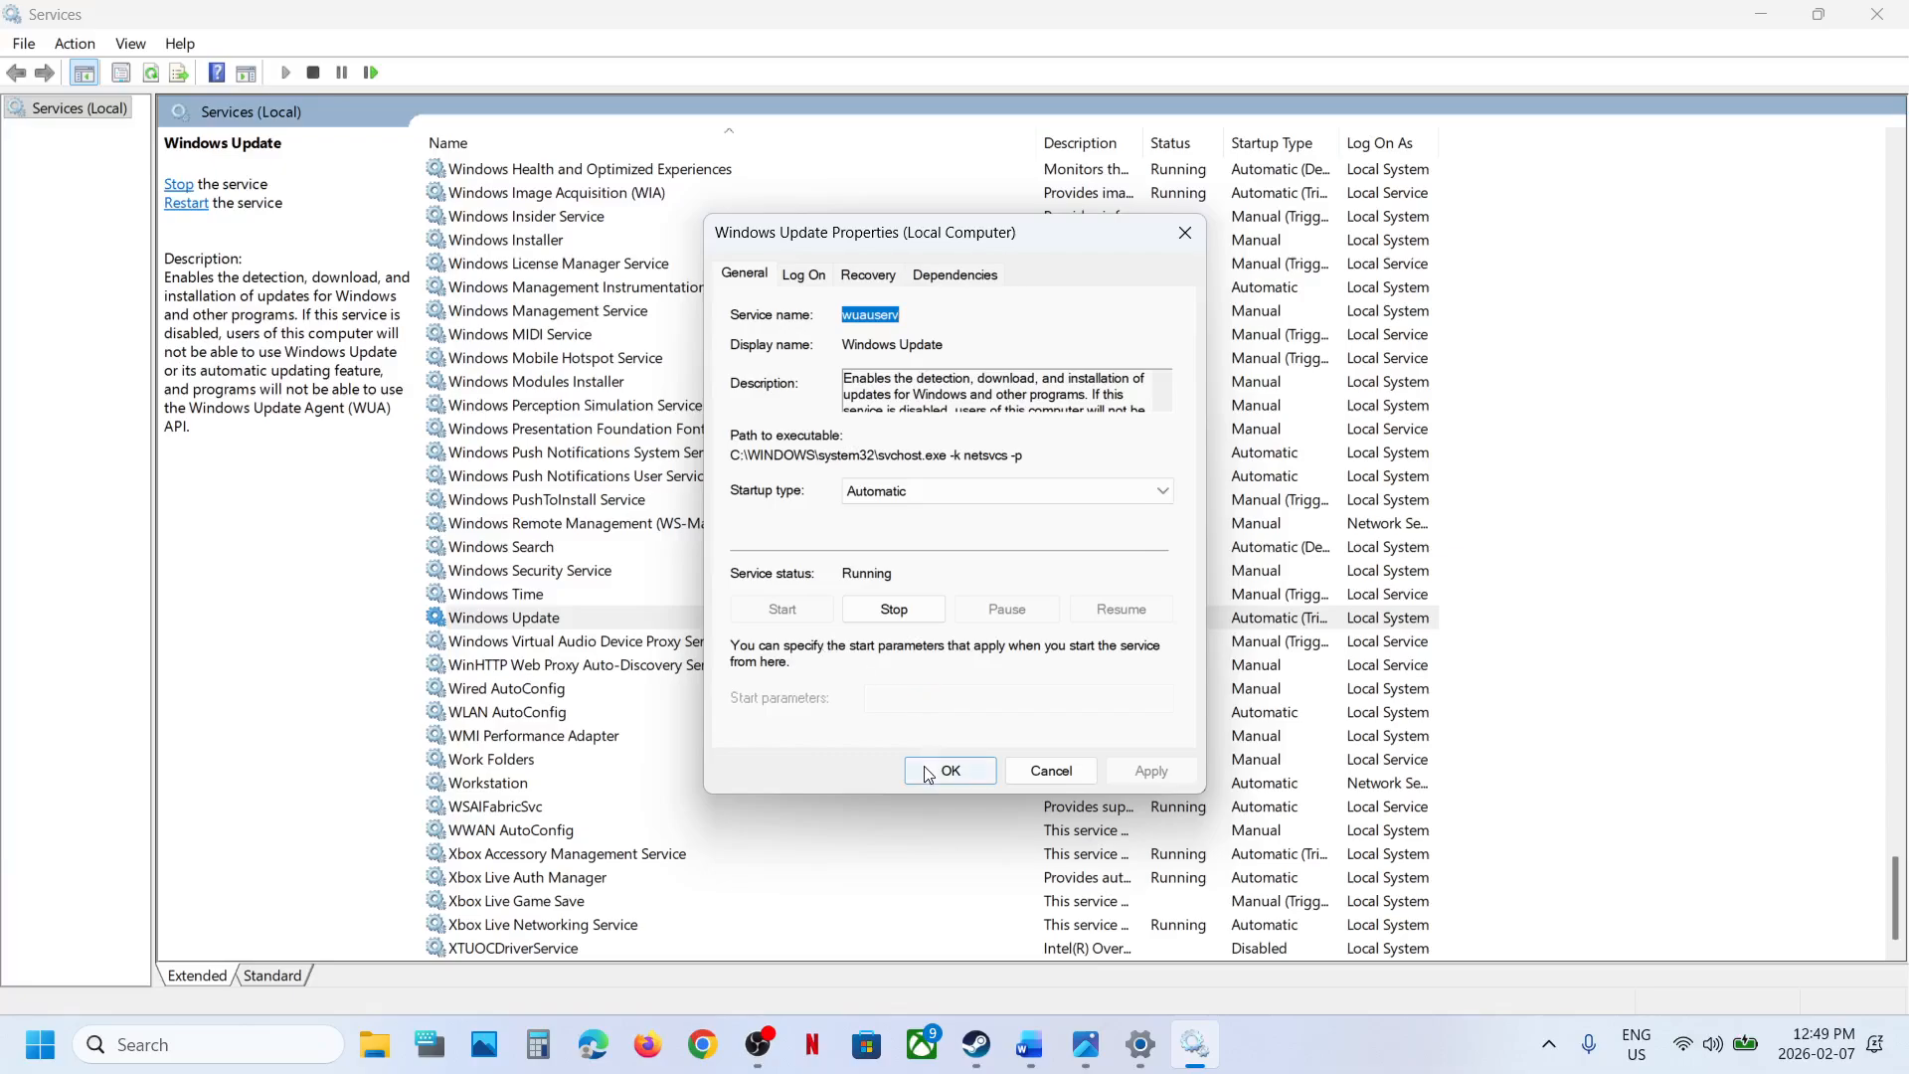
{"action": "left_click", "coordinate": [957, 772]}
{"action": "right_click", "coordinate": [590, 627]}
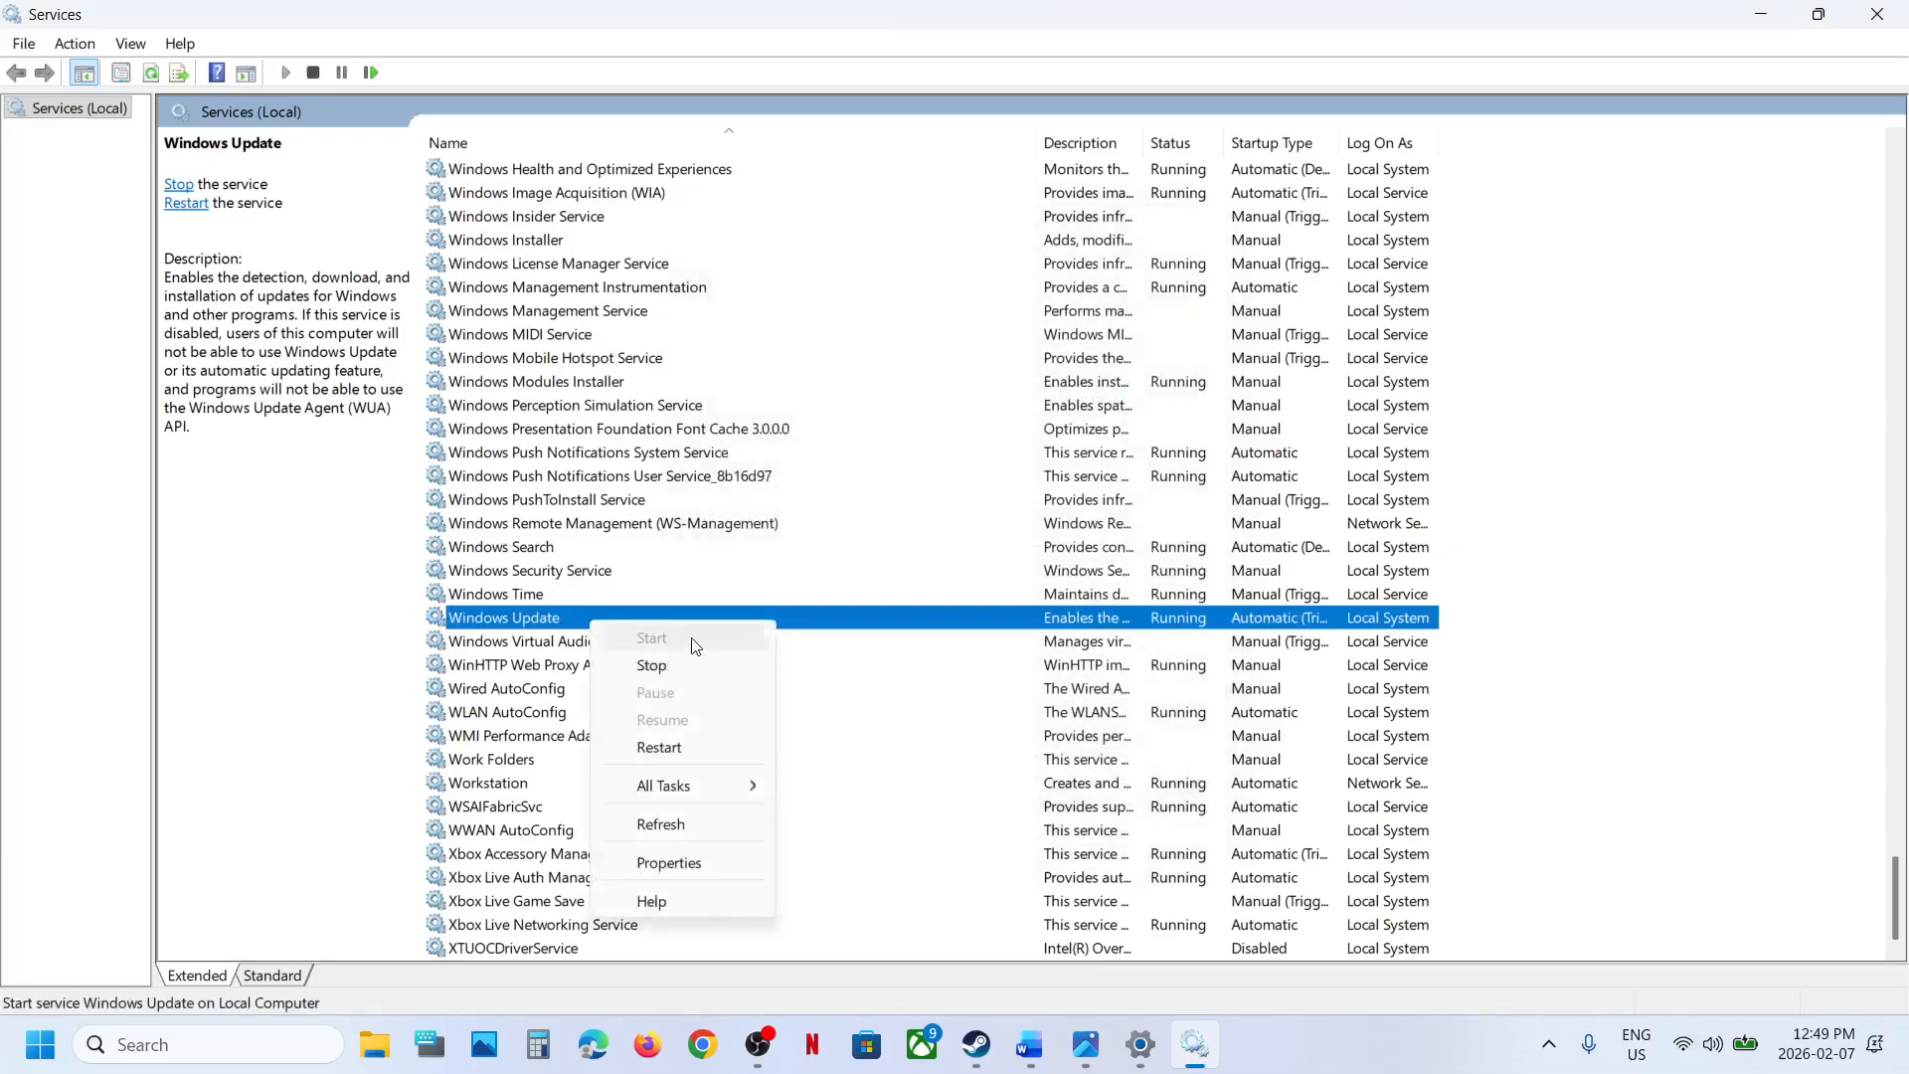
{"action": "left_click", "coordinate": [662, 747]}
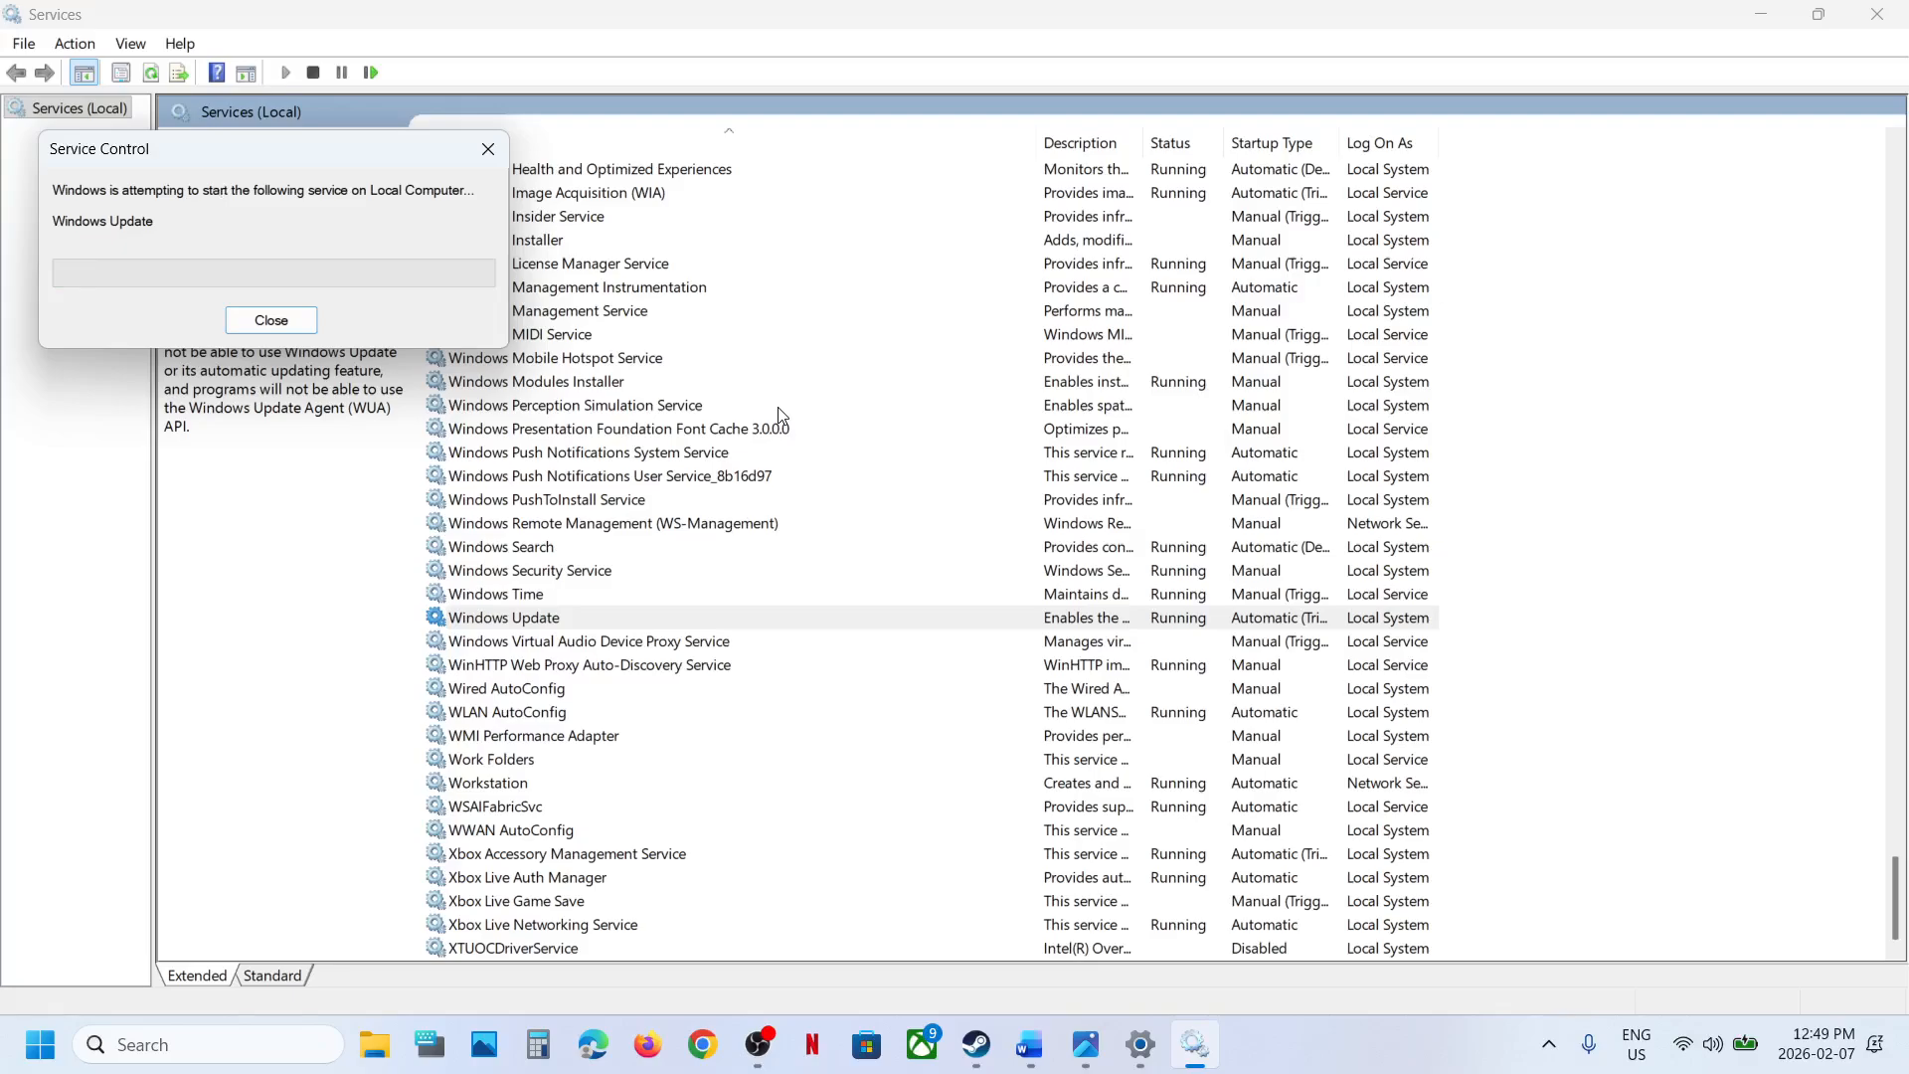
- Set the startup type of the Background Intelligent Transfer Service to Automatic and apply it
{"action": "left_click", "coordinate": [679, 431]}
{"action": "key", "text": "b"}
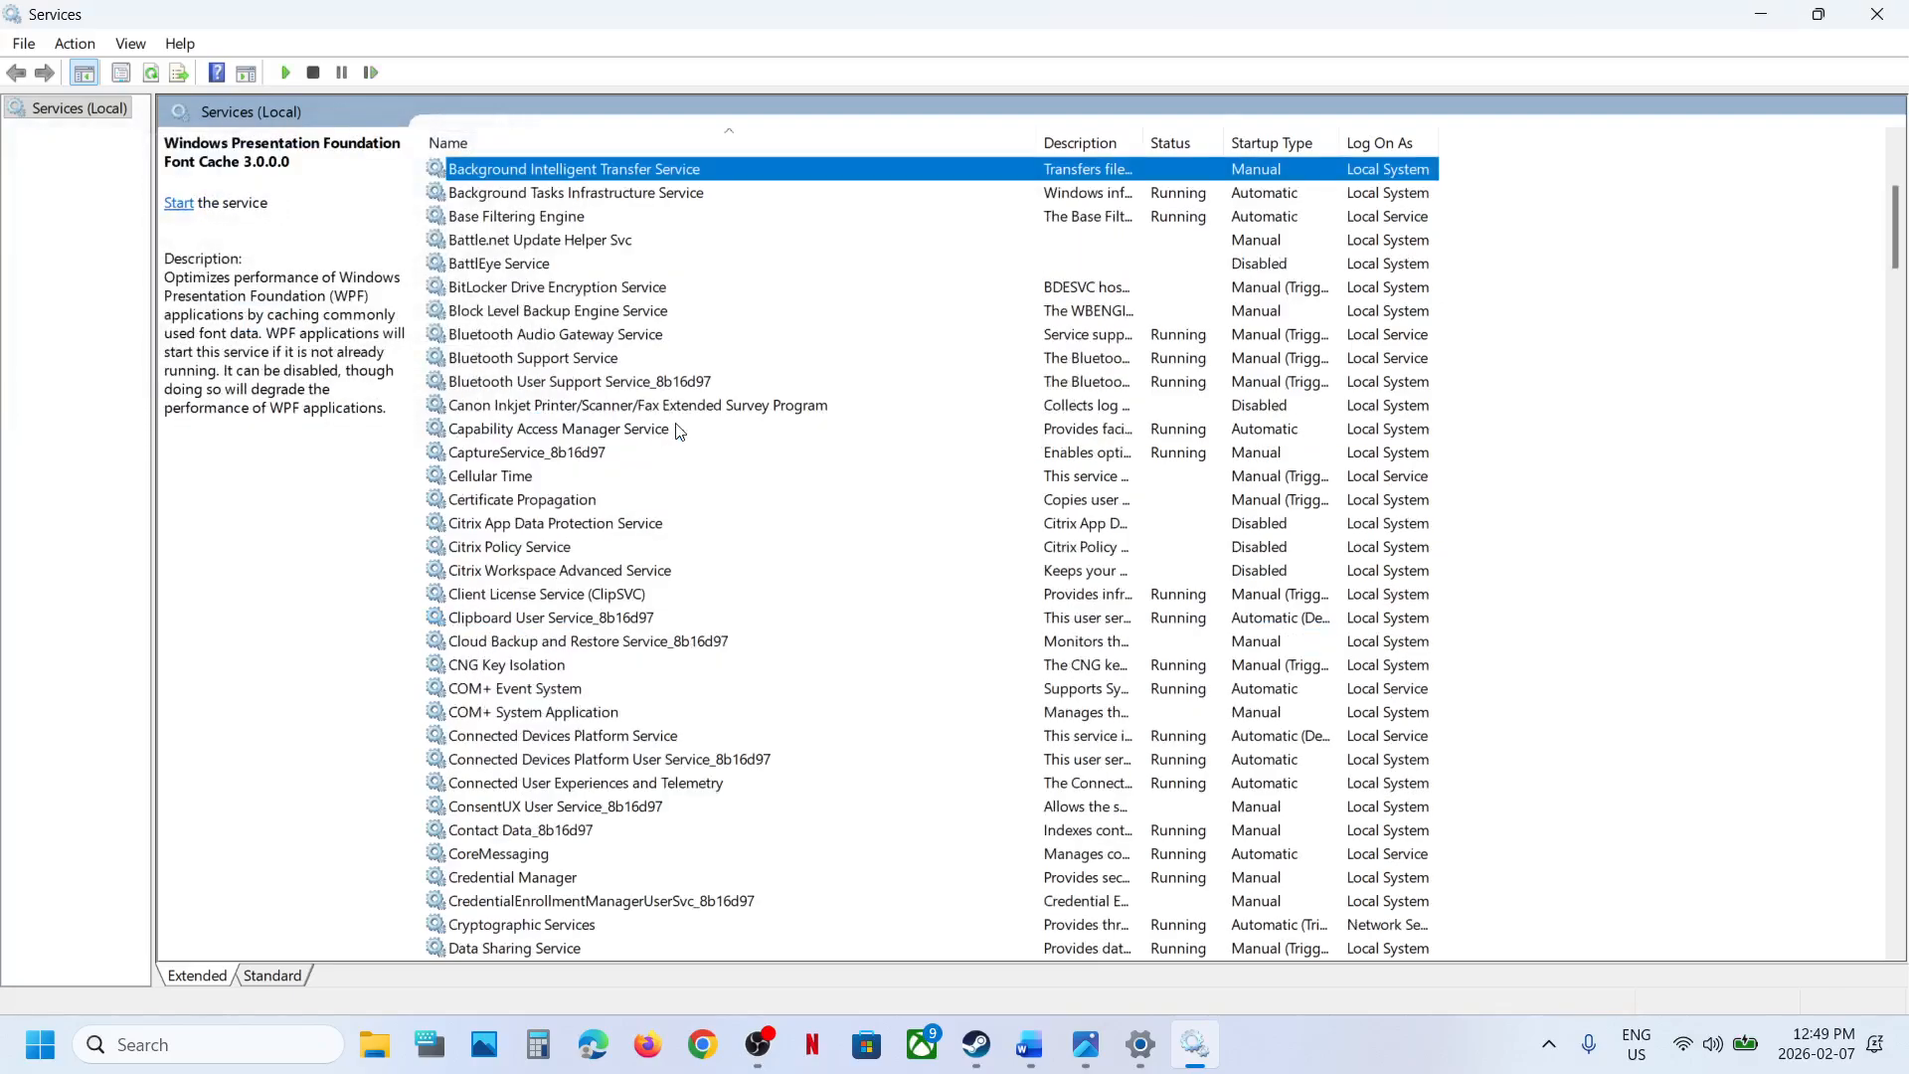
{"action": "scroll", "coordinate": [679, 431], "scroll_direction": "up", "scroll_amount": 2}
{"action": "double_click", "coordinate": [664, 315]}
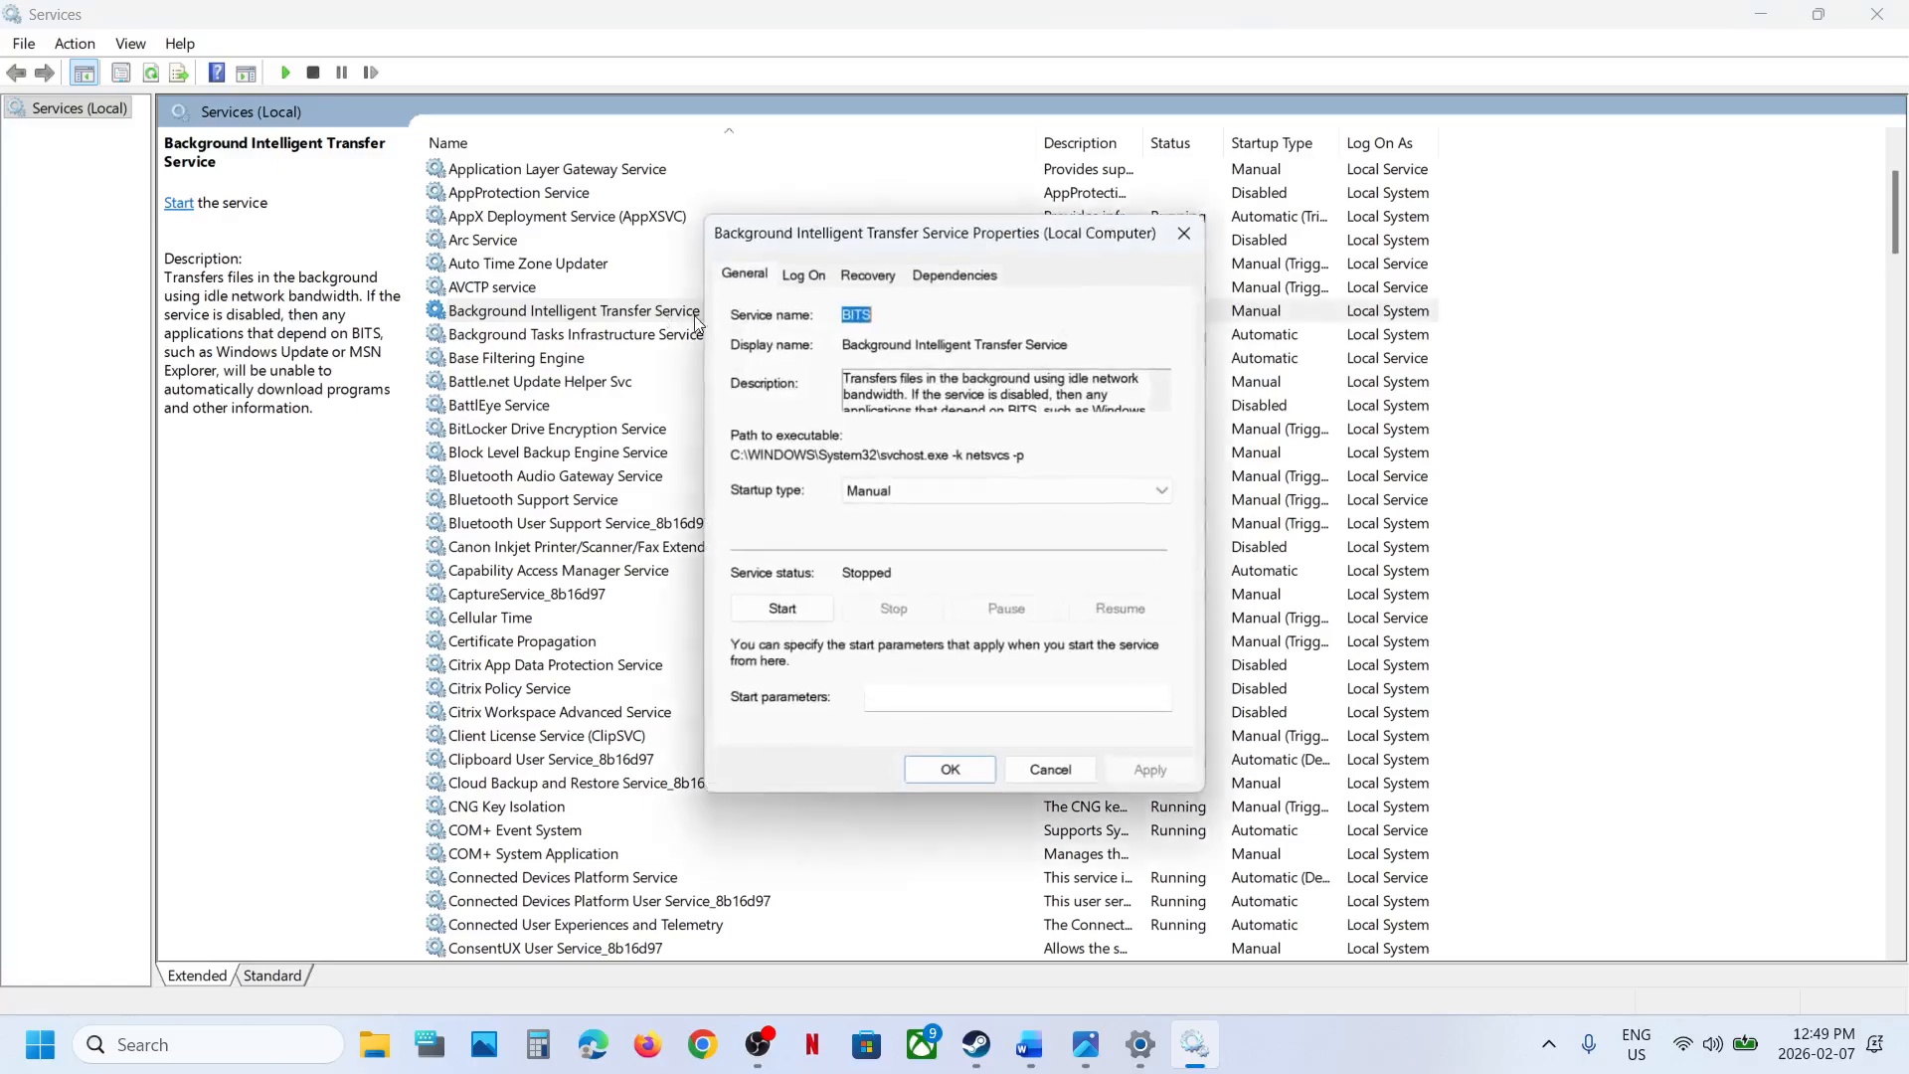
{"action": "left_click", "coordinate": [901, 490]}
{"action": "left_click", "coordinate": [900, 529]}
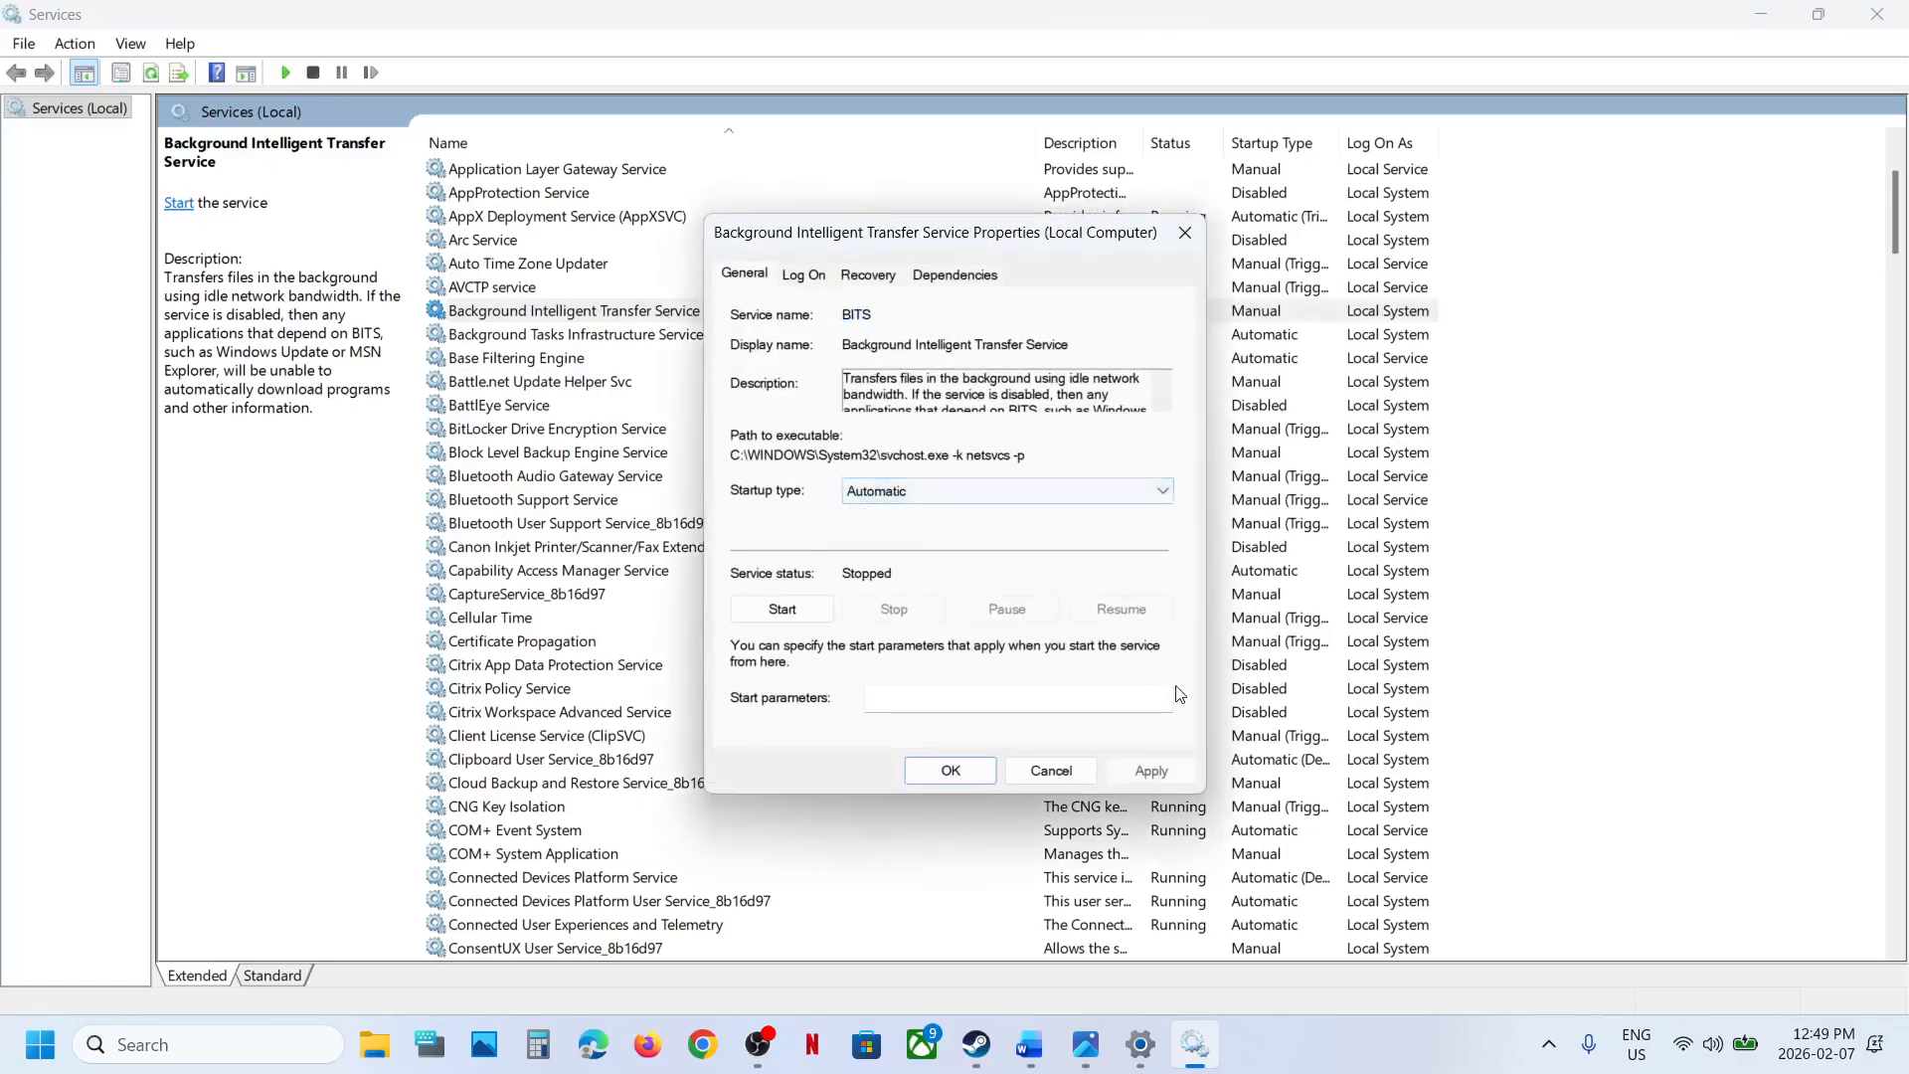
{"action": "left_click", "coordinate": [1150, 771]}
- Start the Background Intelligent Transfer Service, close its properties and restart the service
{"action": "left_click", "coordinate": [776, 607]}
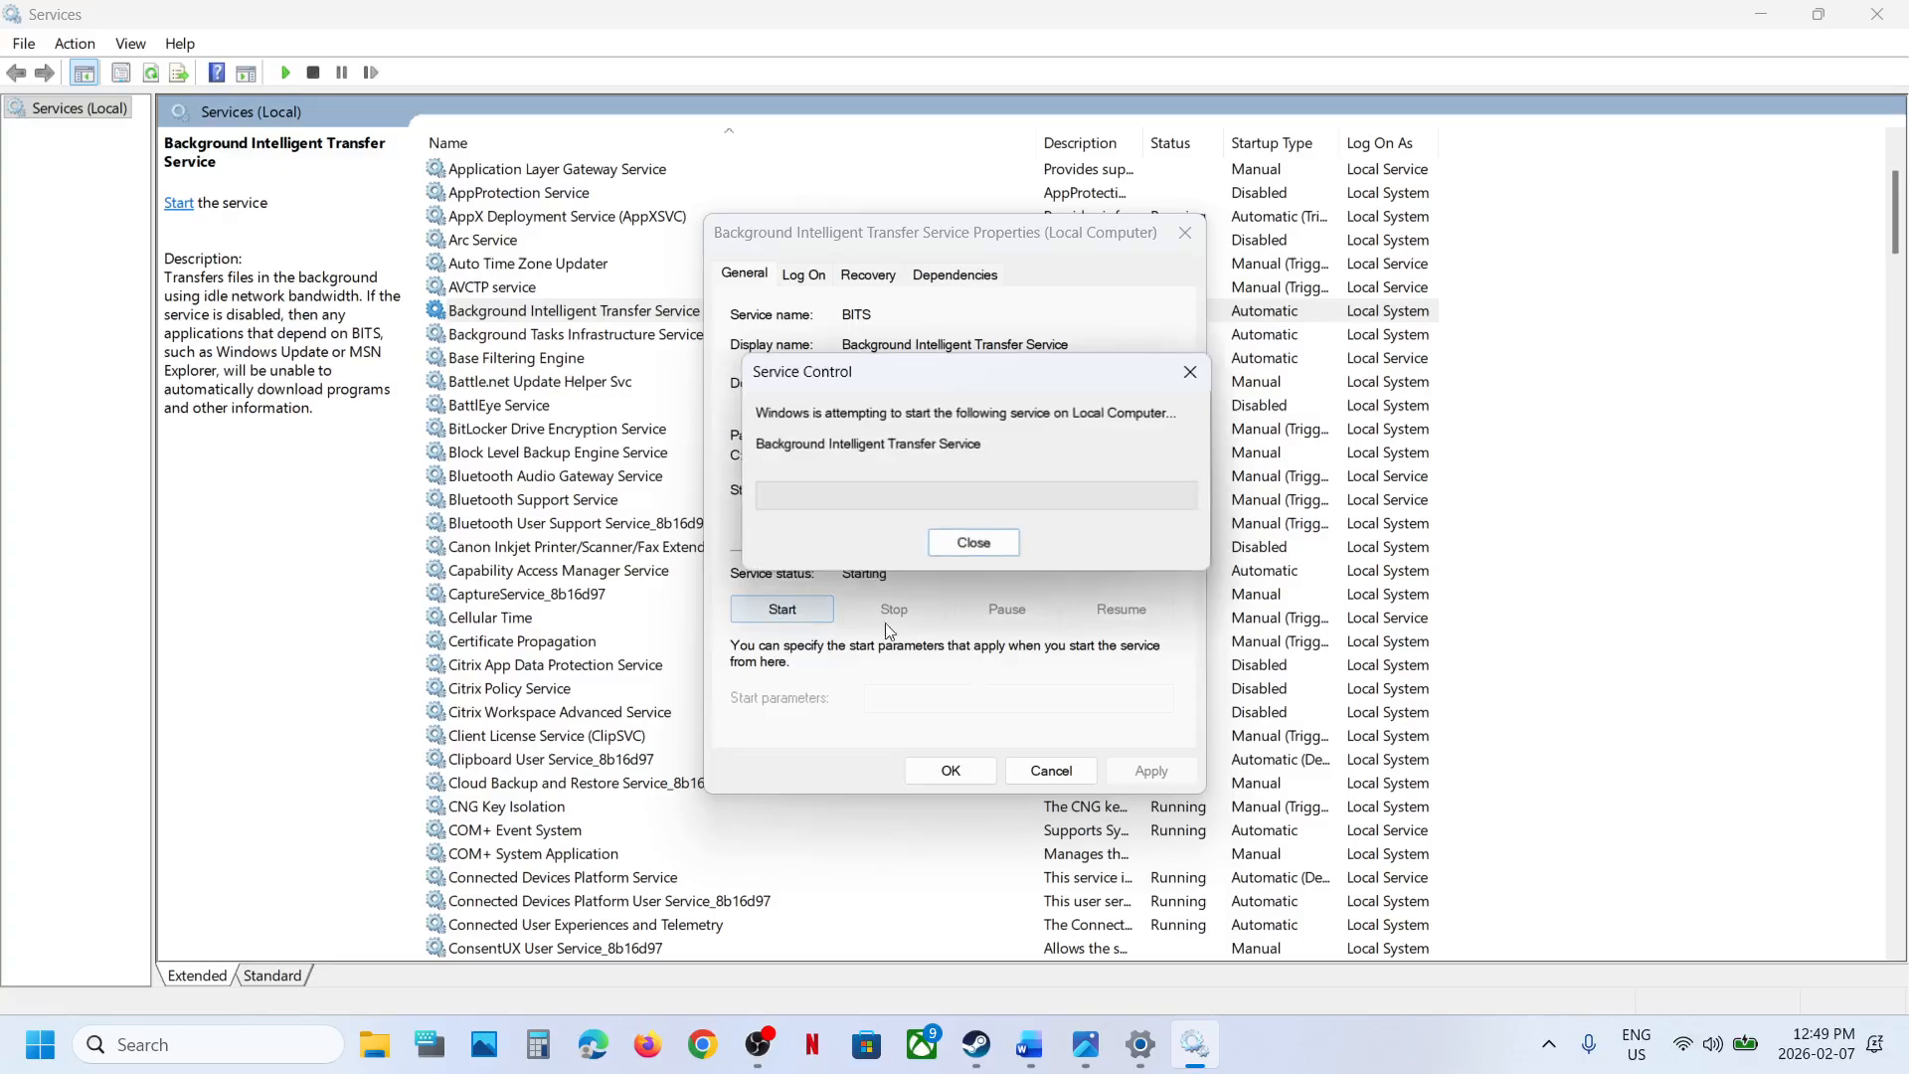
{"action": "left_click", "coordinate": [950, 771]}
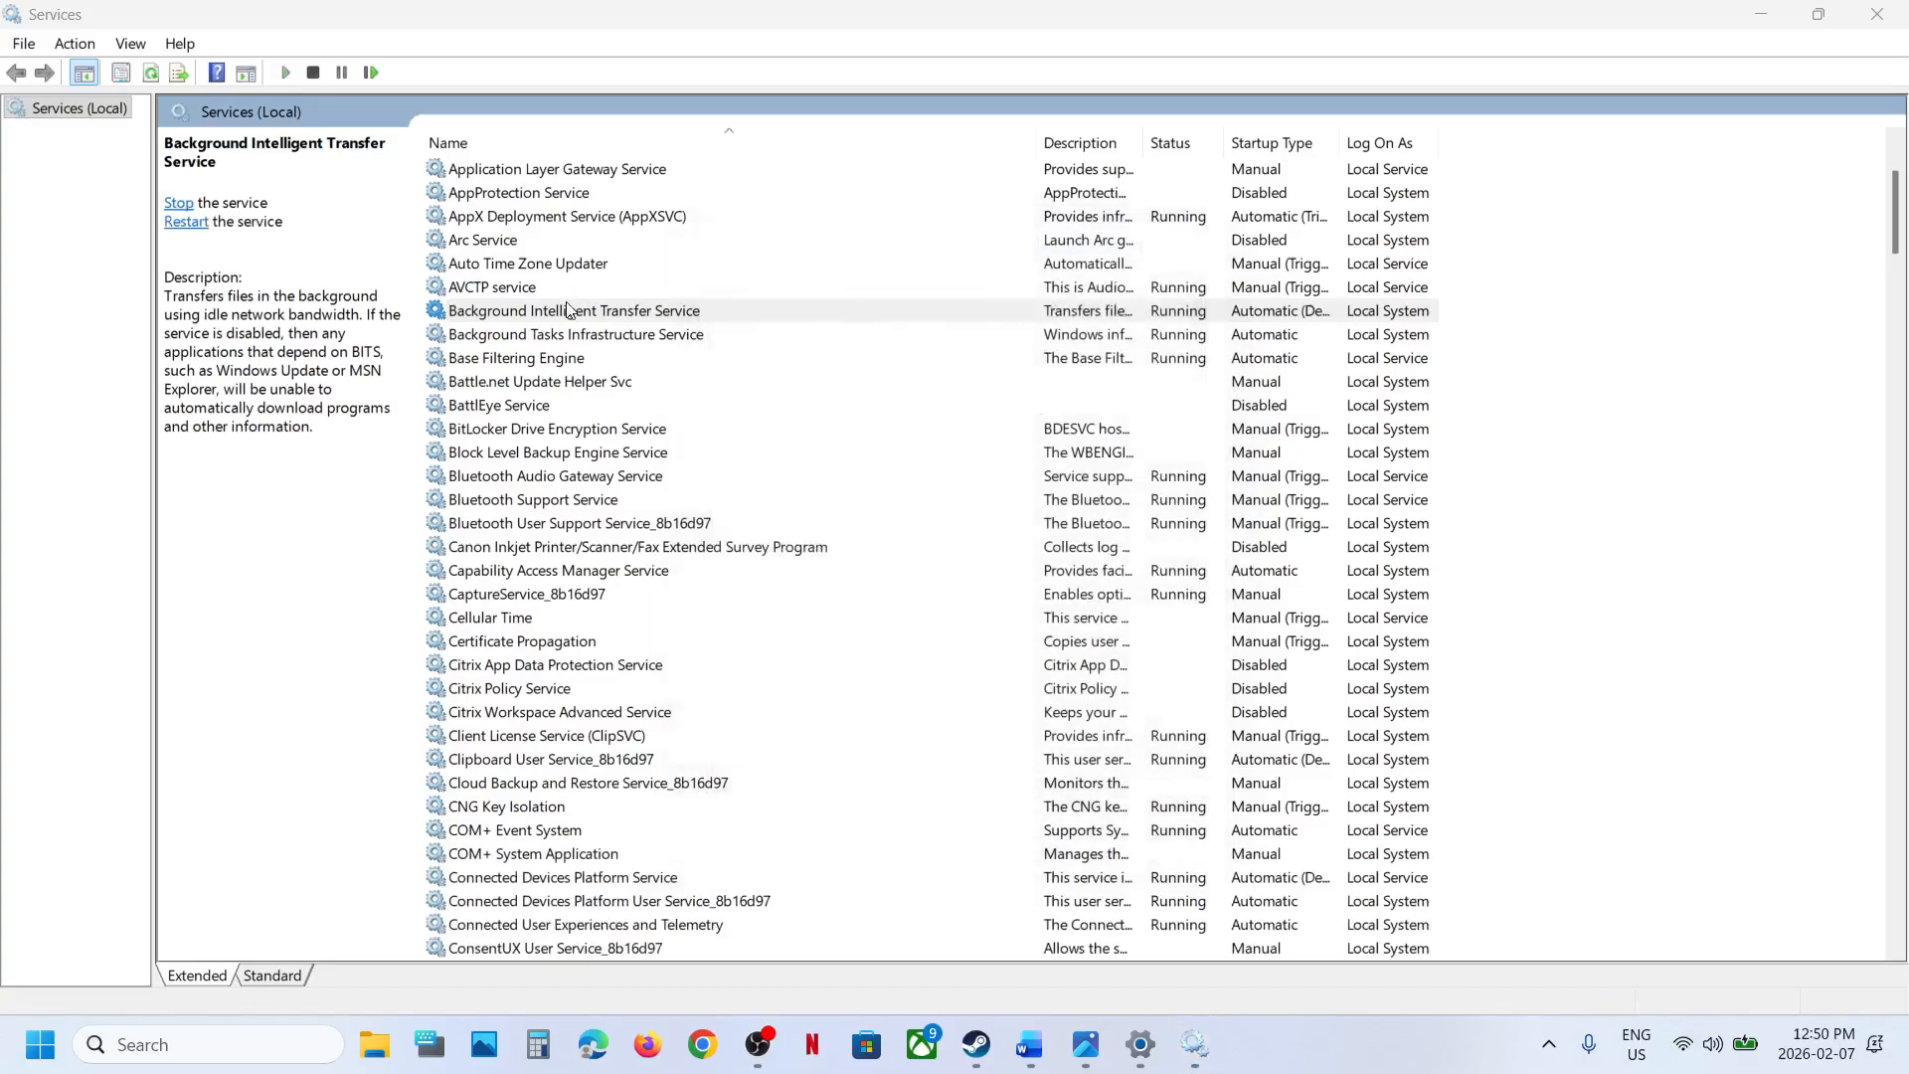
{"action": "right_click", "coordinate": [568, 311]}
{"action": "left_click", "coordinate": [637, 428]}
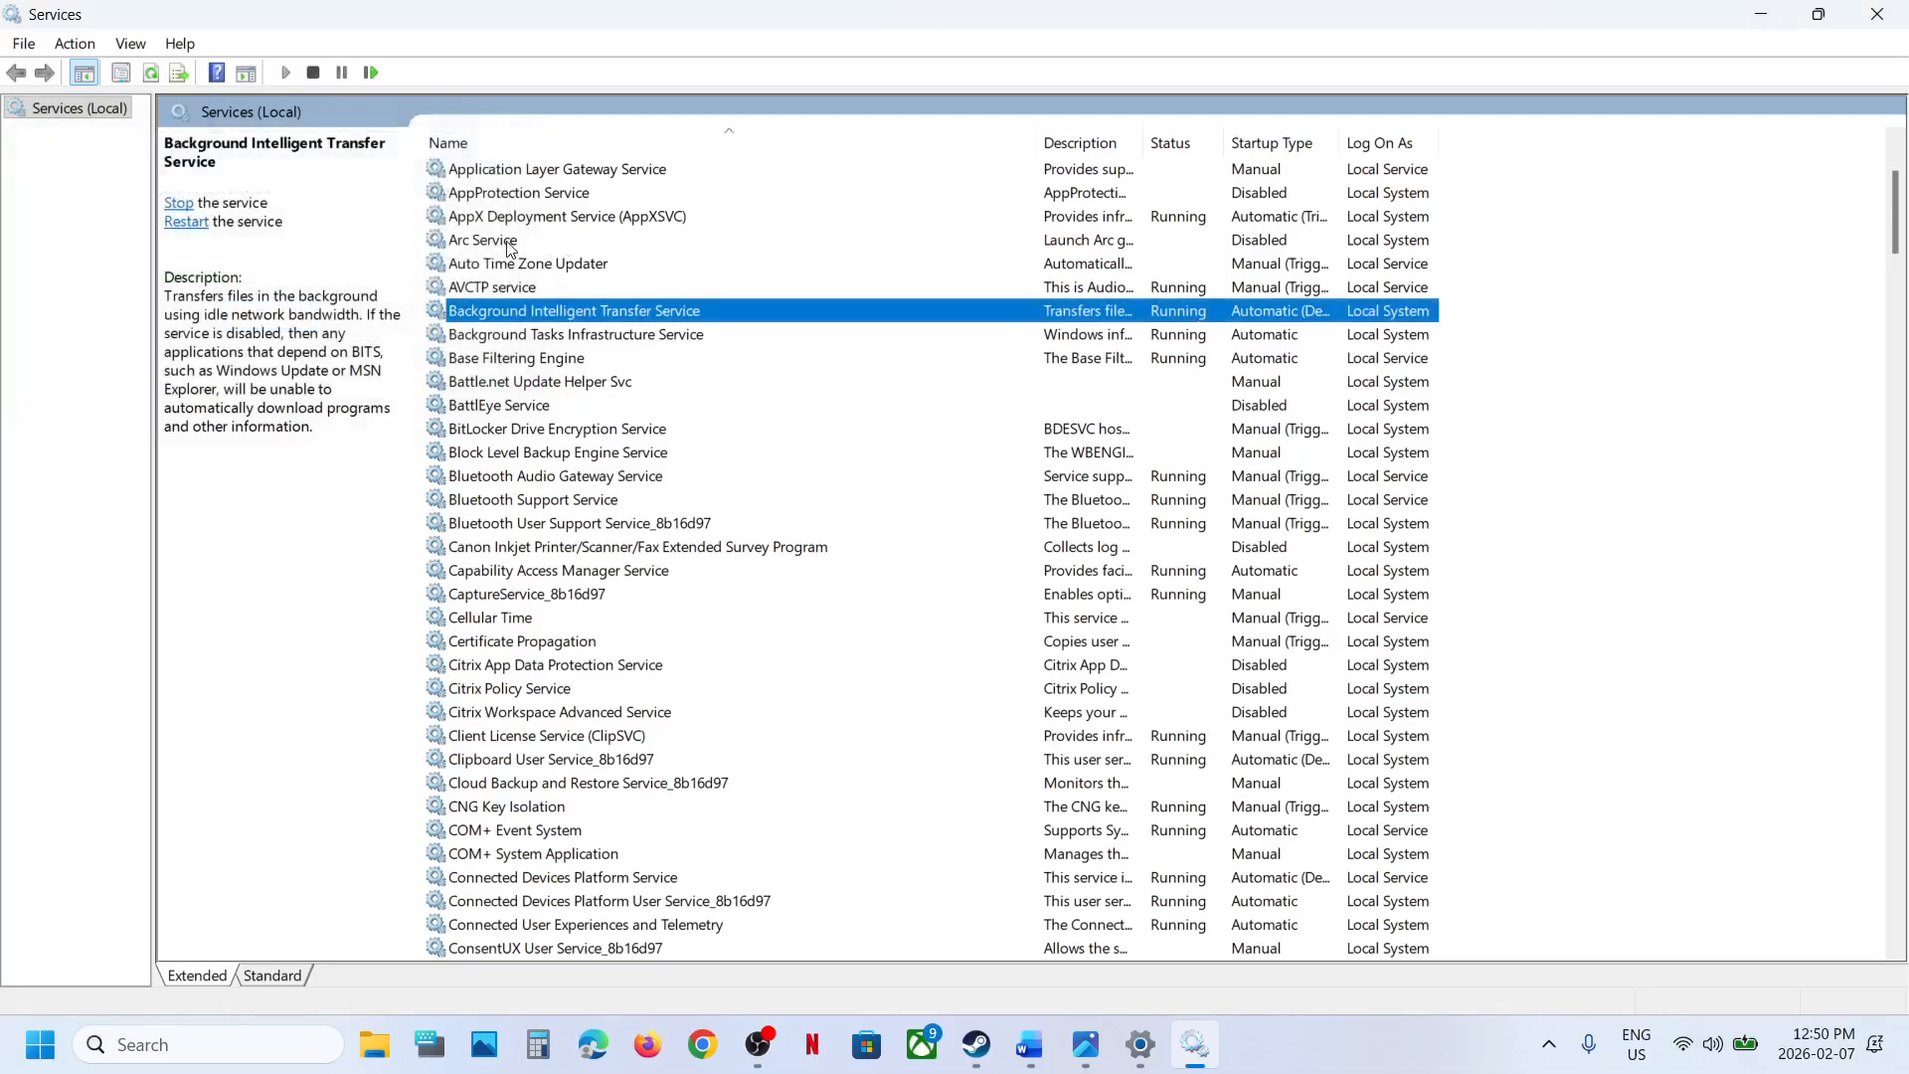
- Set the startup type of the App Readiness service to Automatic and apply it
{"action": "left_click", "coordinate": [510, 244]}
{"action": "scroll", "coordinate": [562, 285], "scroll_direction": "up", "scroll_amount": 3}
{"action": "left_click", "coordinate": [527, 315]}
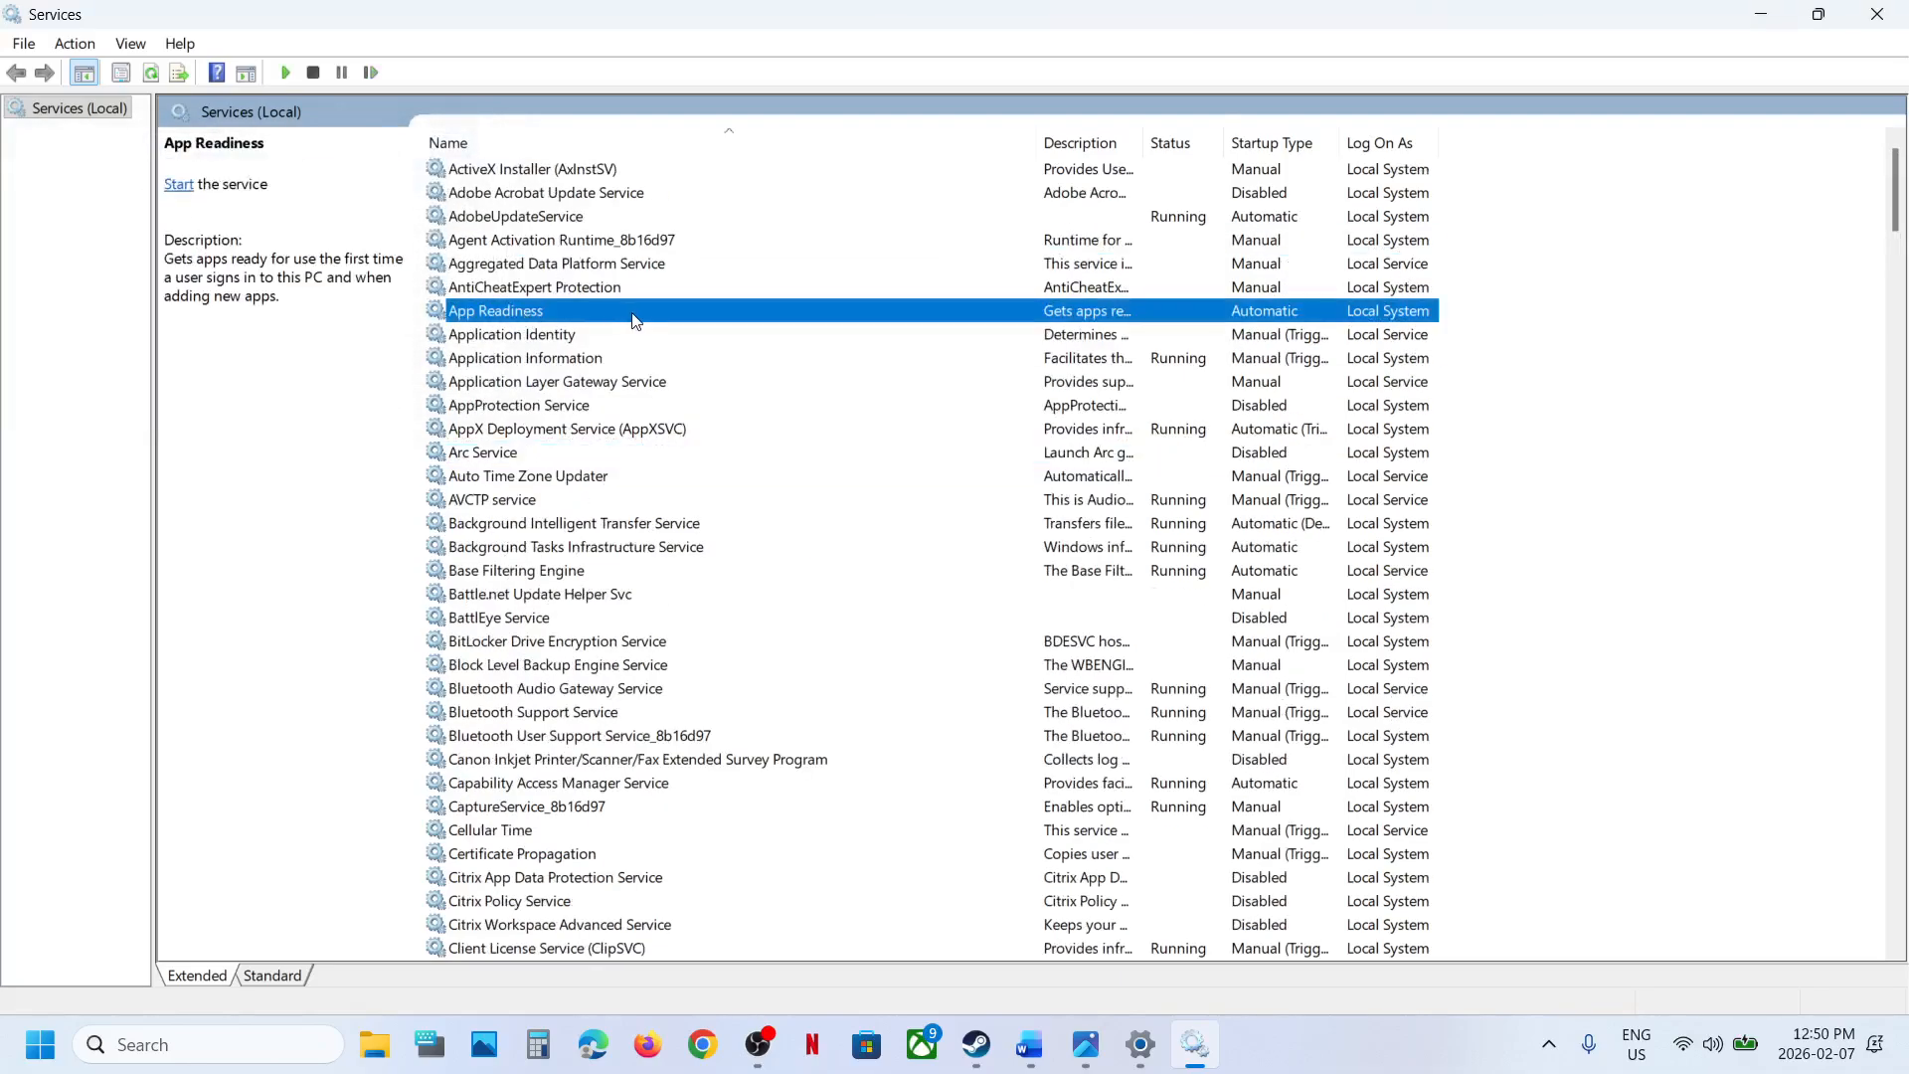
{"action": "double_click", "coordinate": [636, 314]}
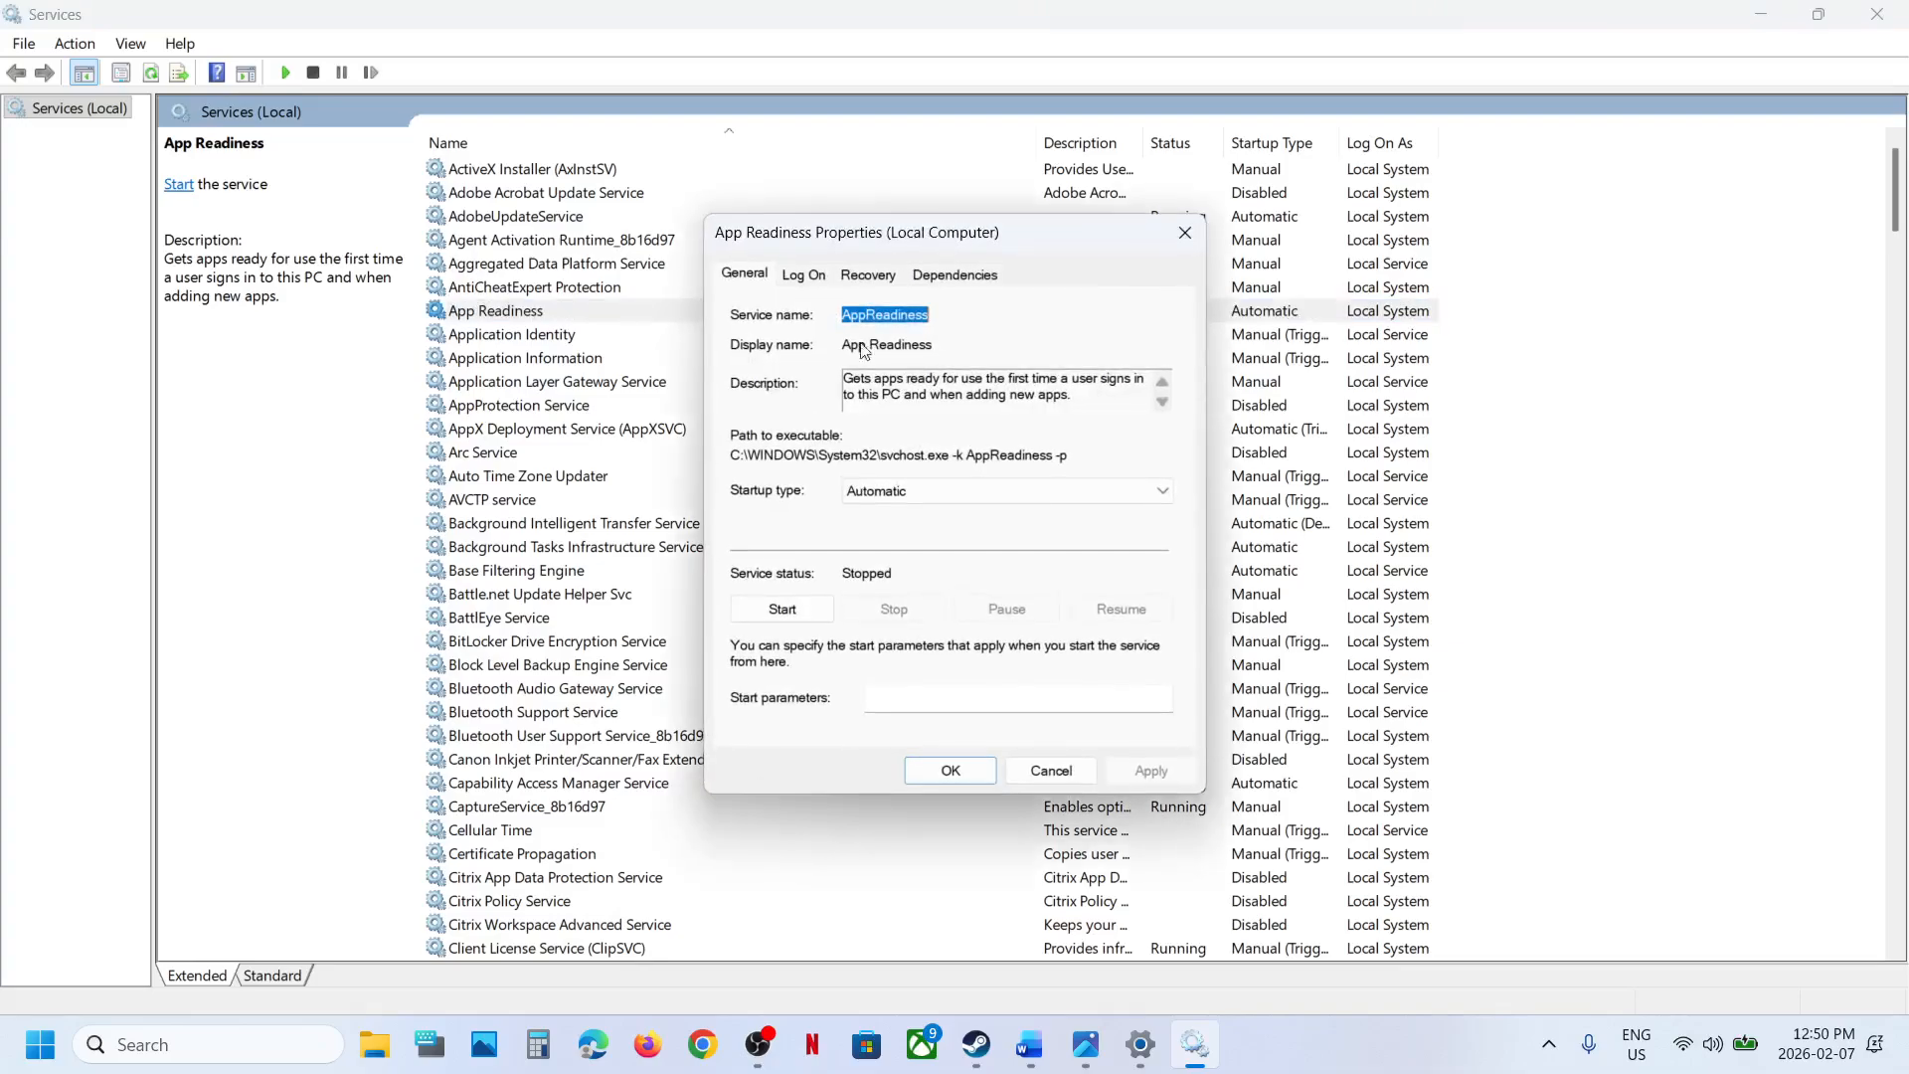
{"action": "left_click", "coordinate": [904, 492]}
{"action": "left_click", "coordinate": [905, 527]}
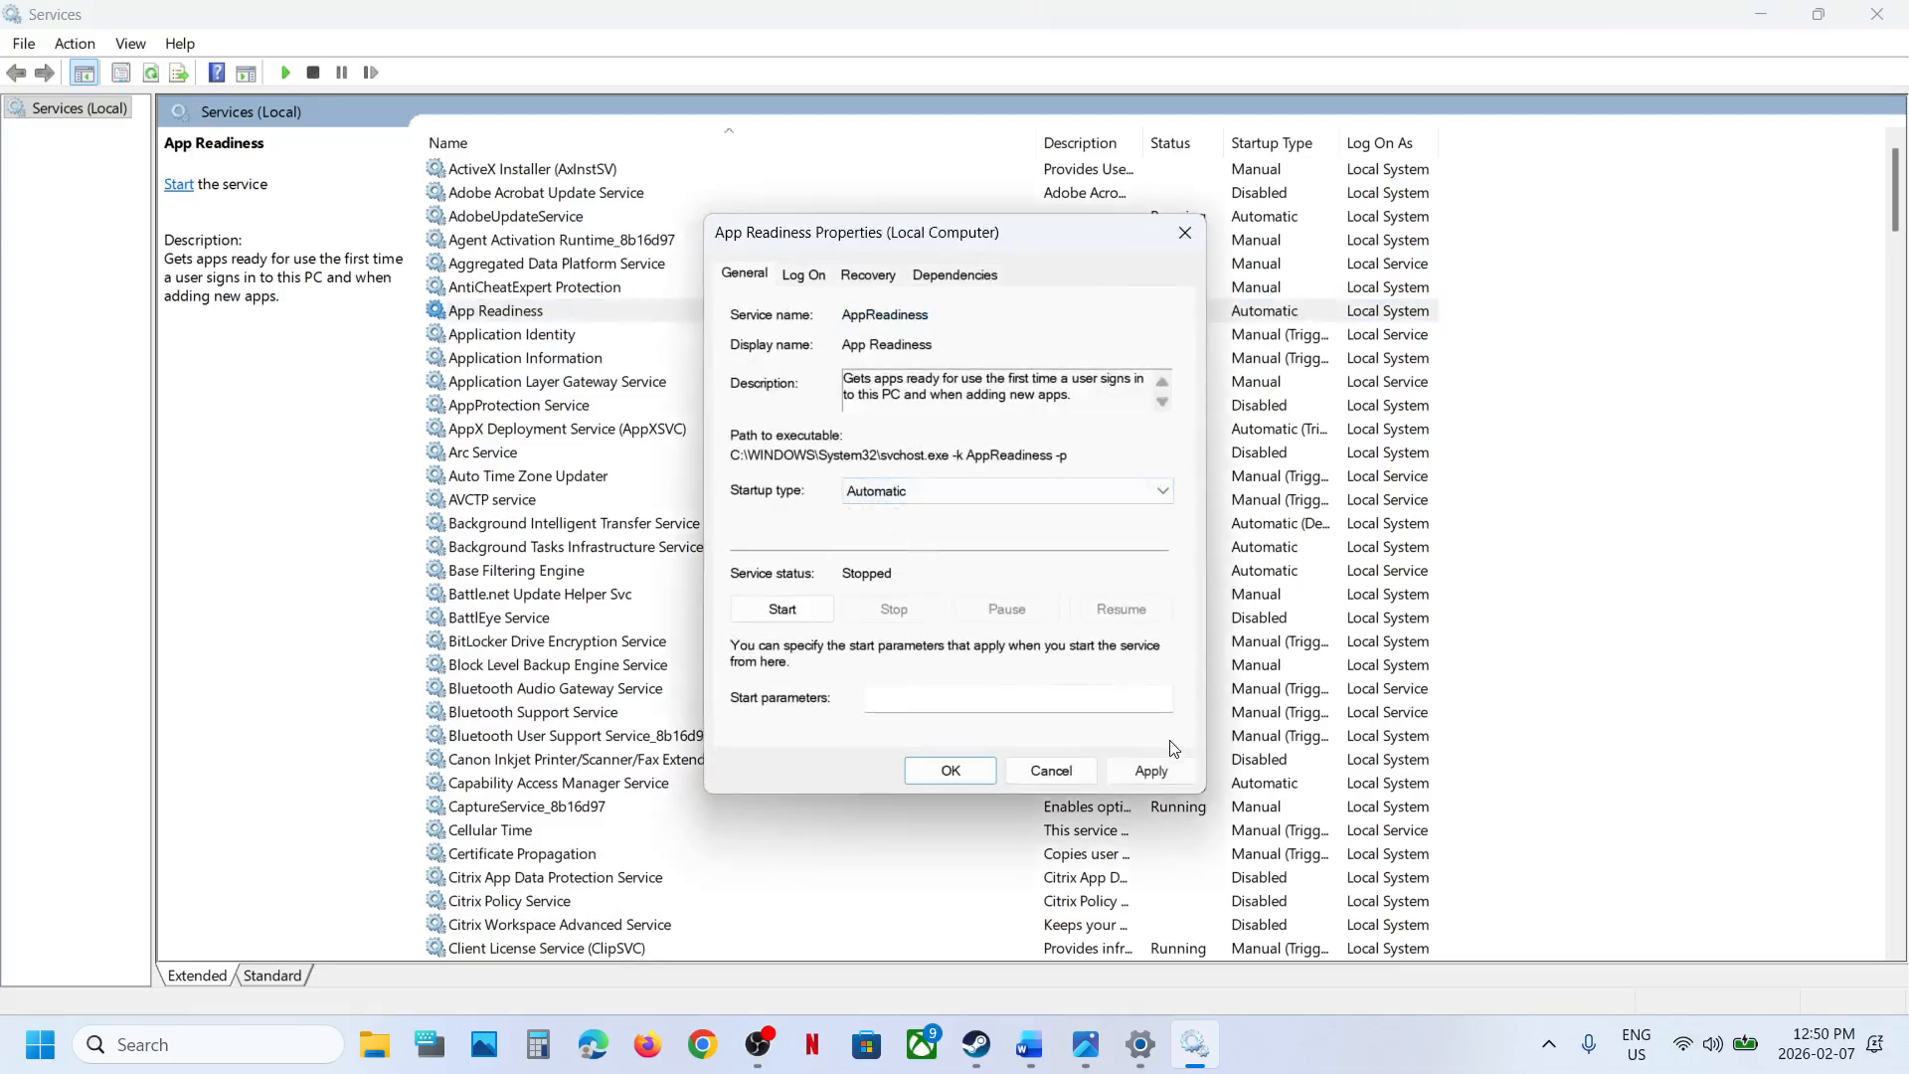
{"action": "left_click", "coordinate": [1153, 768]}
- Start the App Readiness service, close its properties and restart the service
{"action": "left_click", "coordinate": [808, 618]}
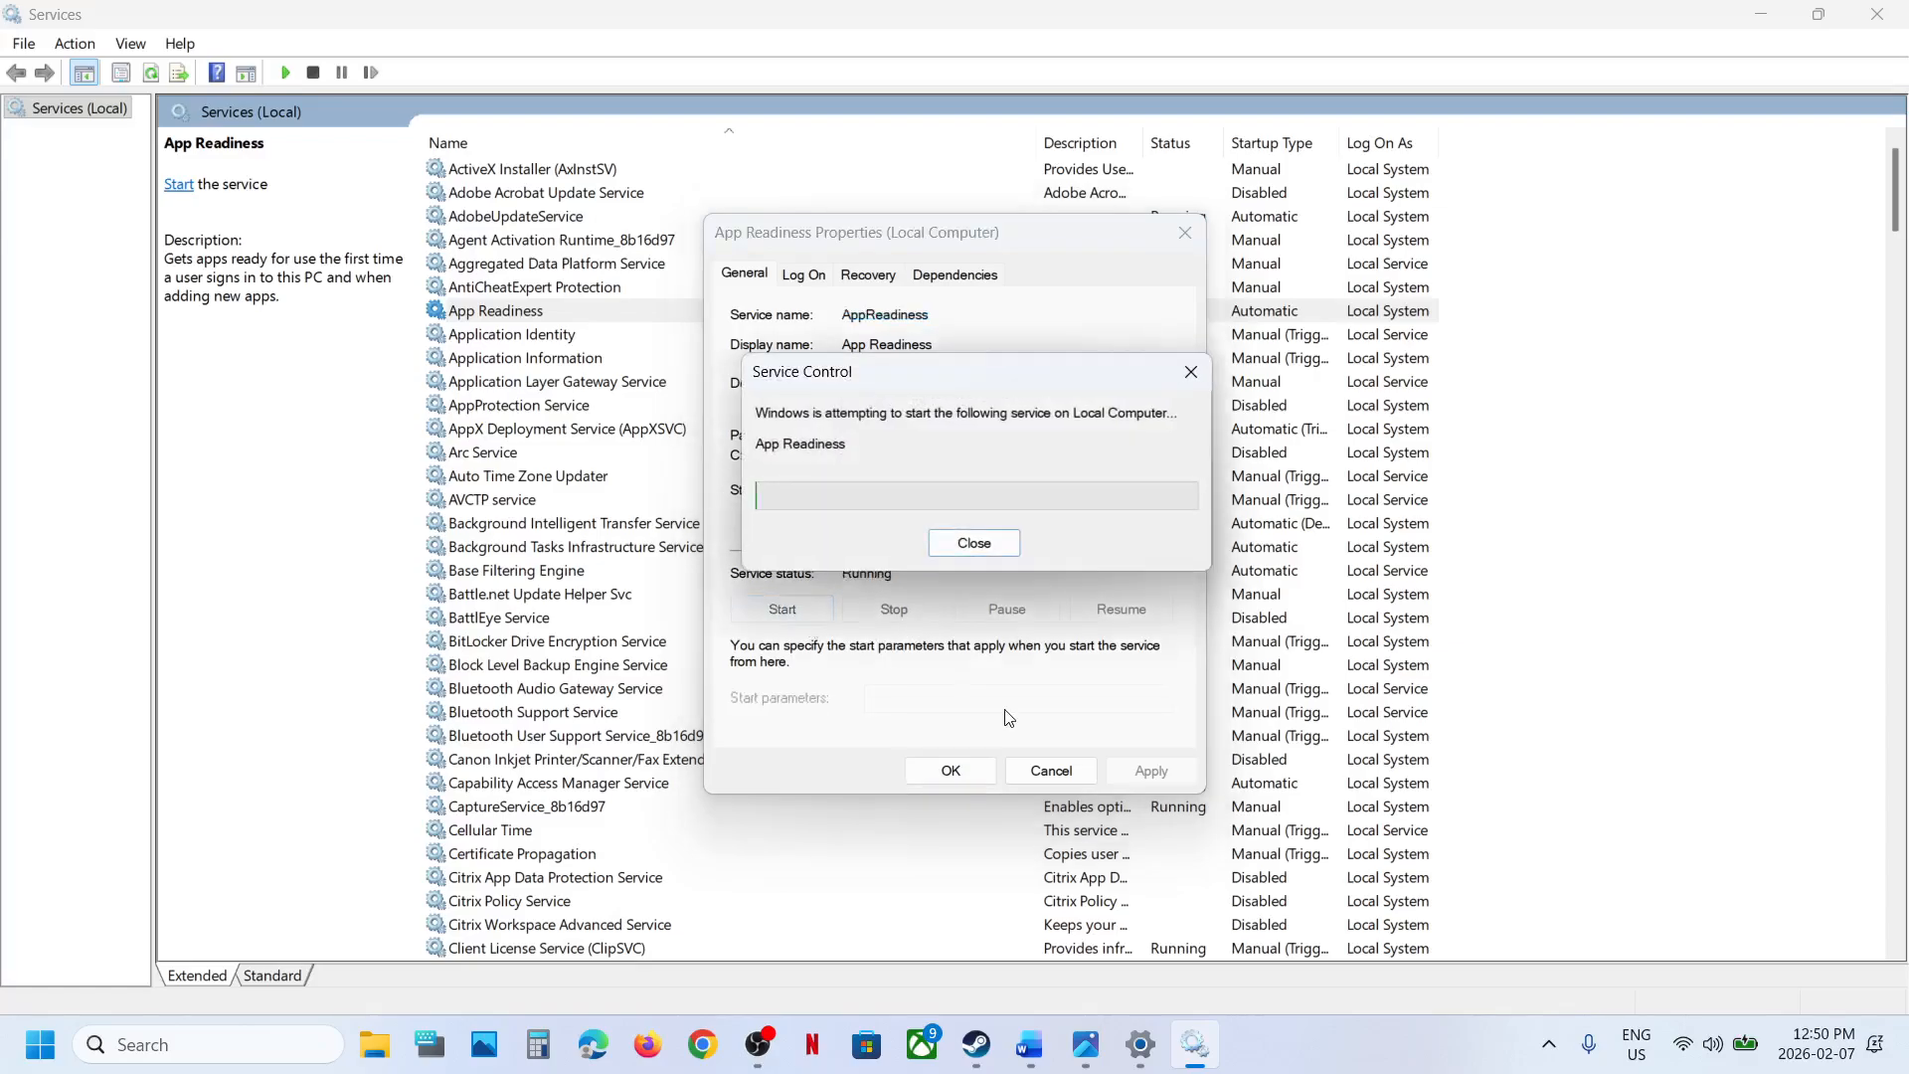
{"action": "left_click", "coordinate": [942, 776]}
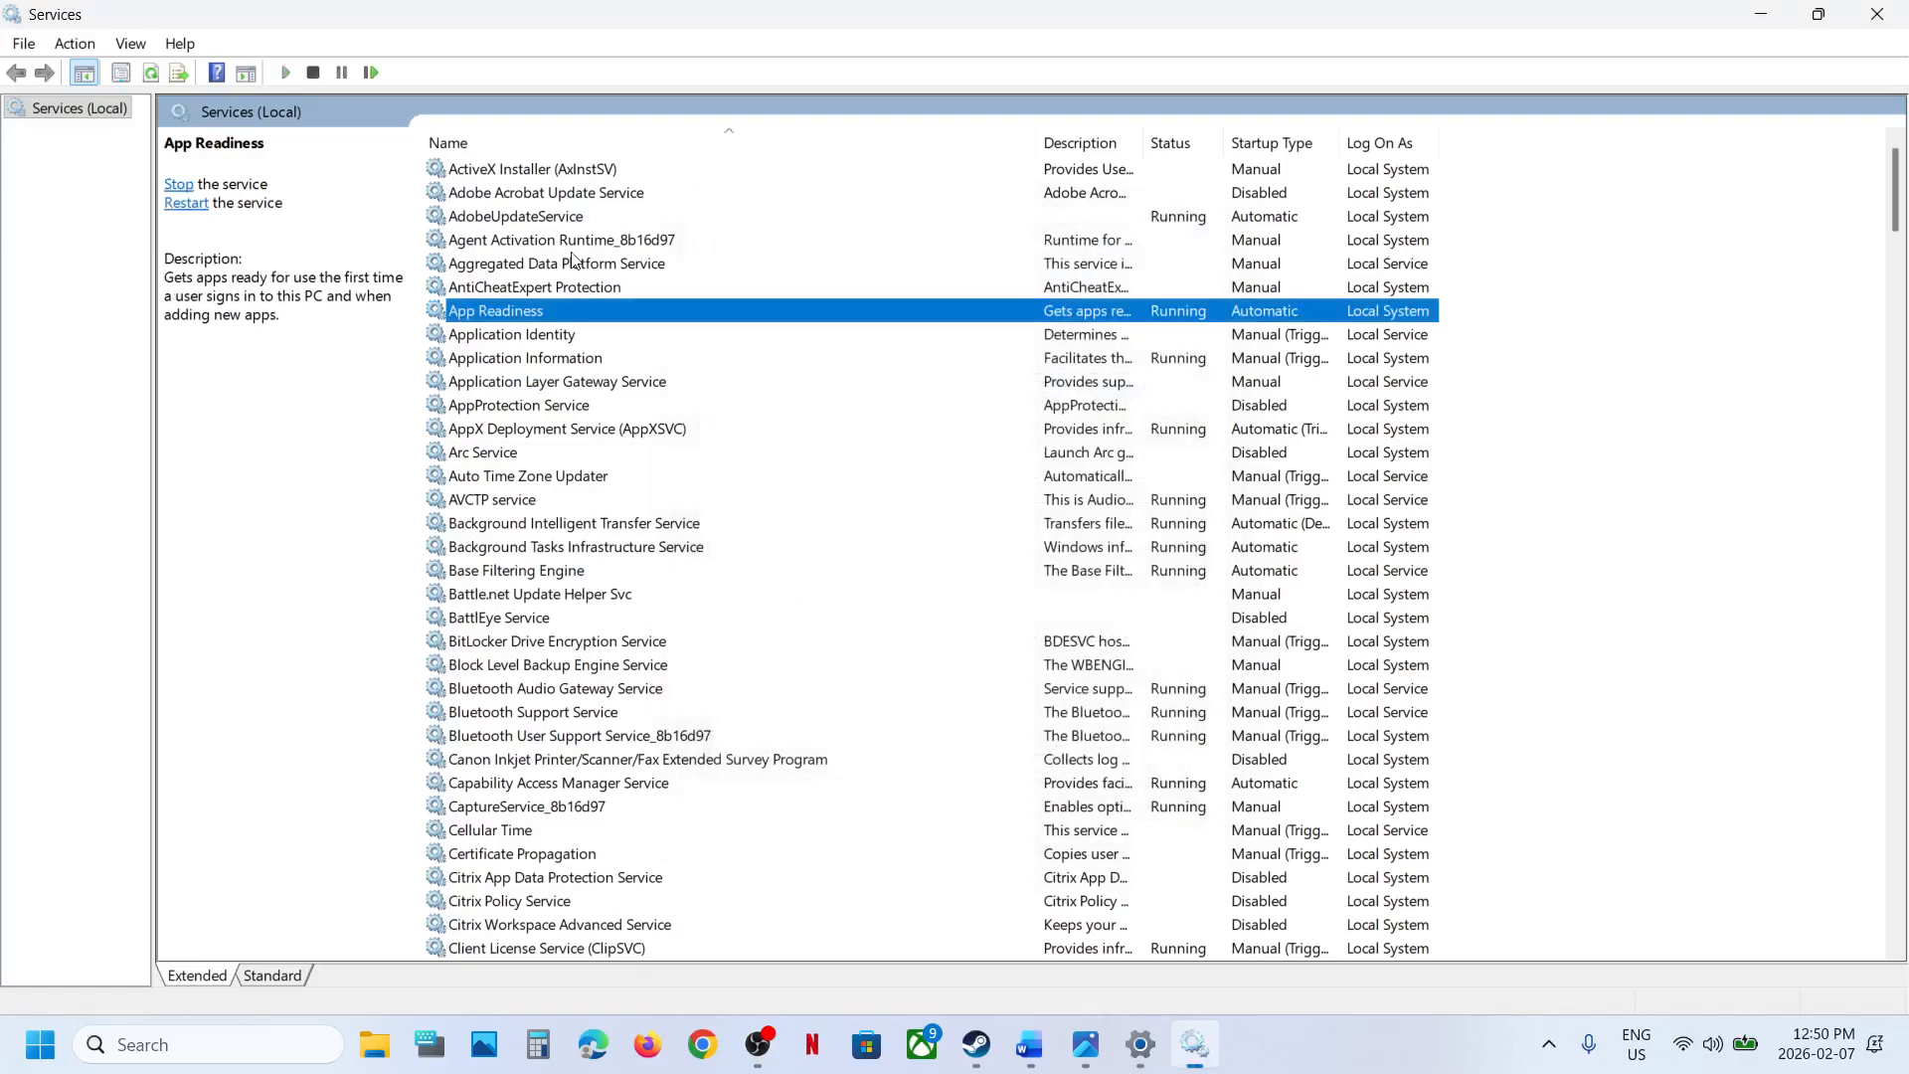
{"action": "right_click", "coordinate": [533, 310]}
{"action": "left_click", "coordinate": [597, 429]}
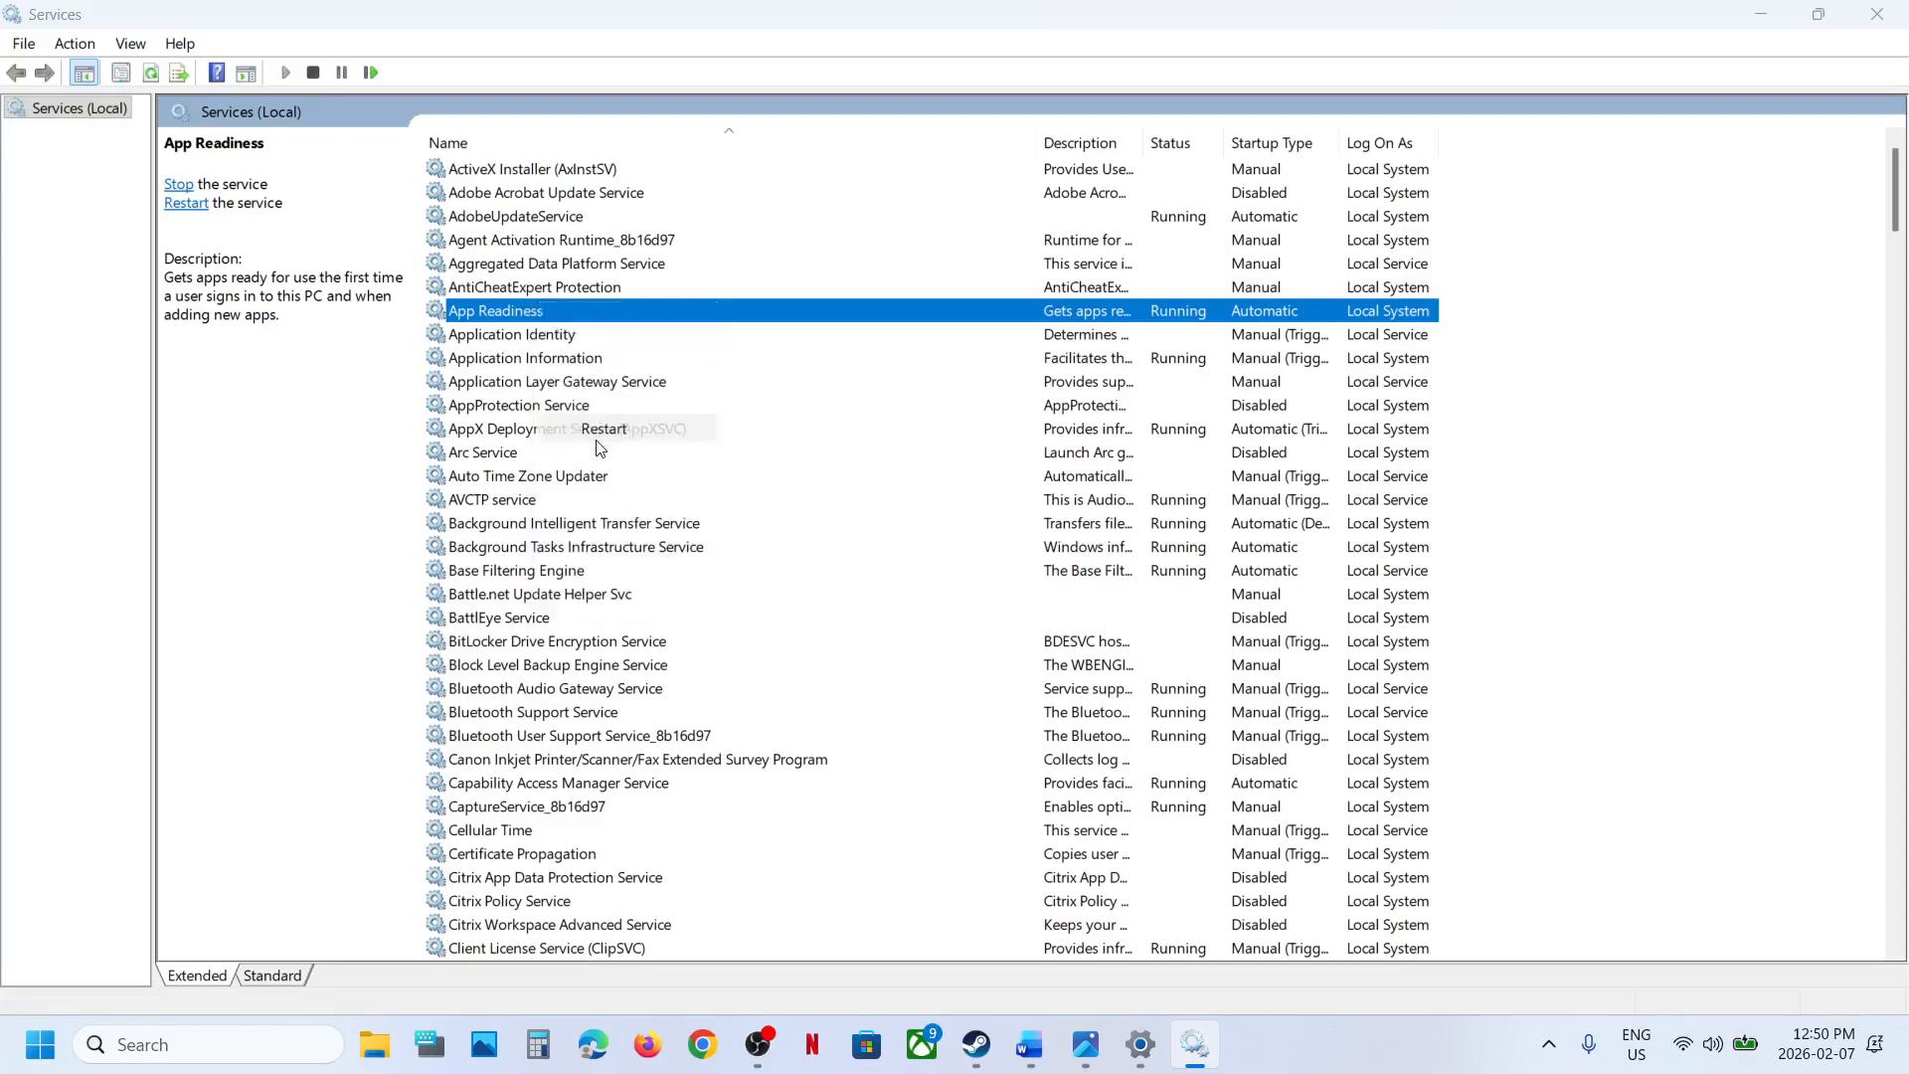
- Switch to the Windows 11 Update Error document in Word and view the Step 3 SFC and DISM commands
{"action": "left_click", "coordinate": [1142, 1062]}
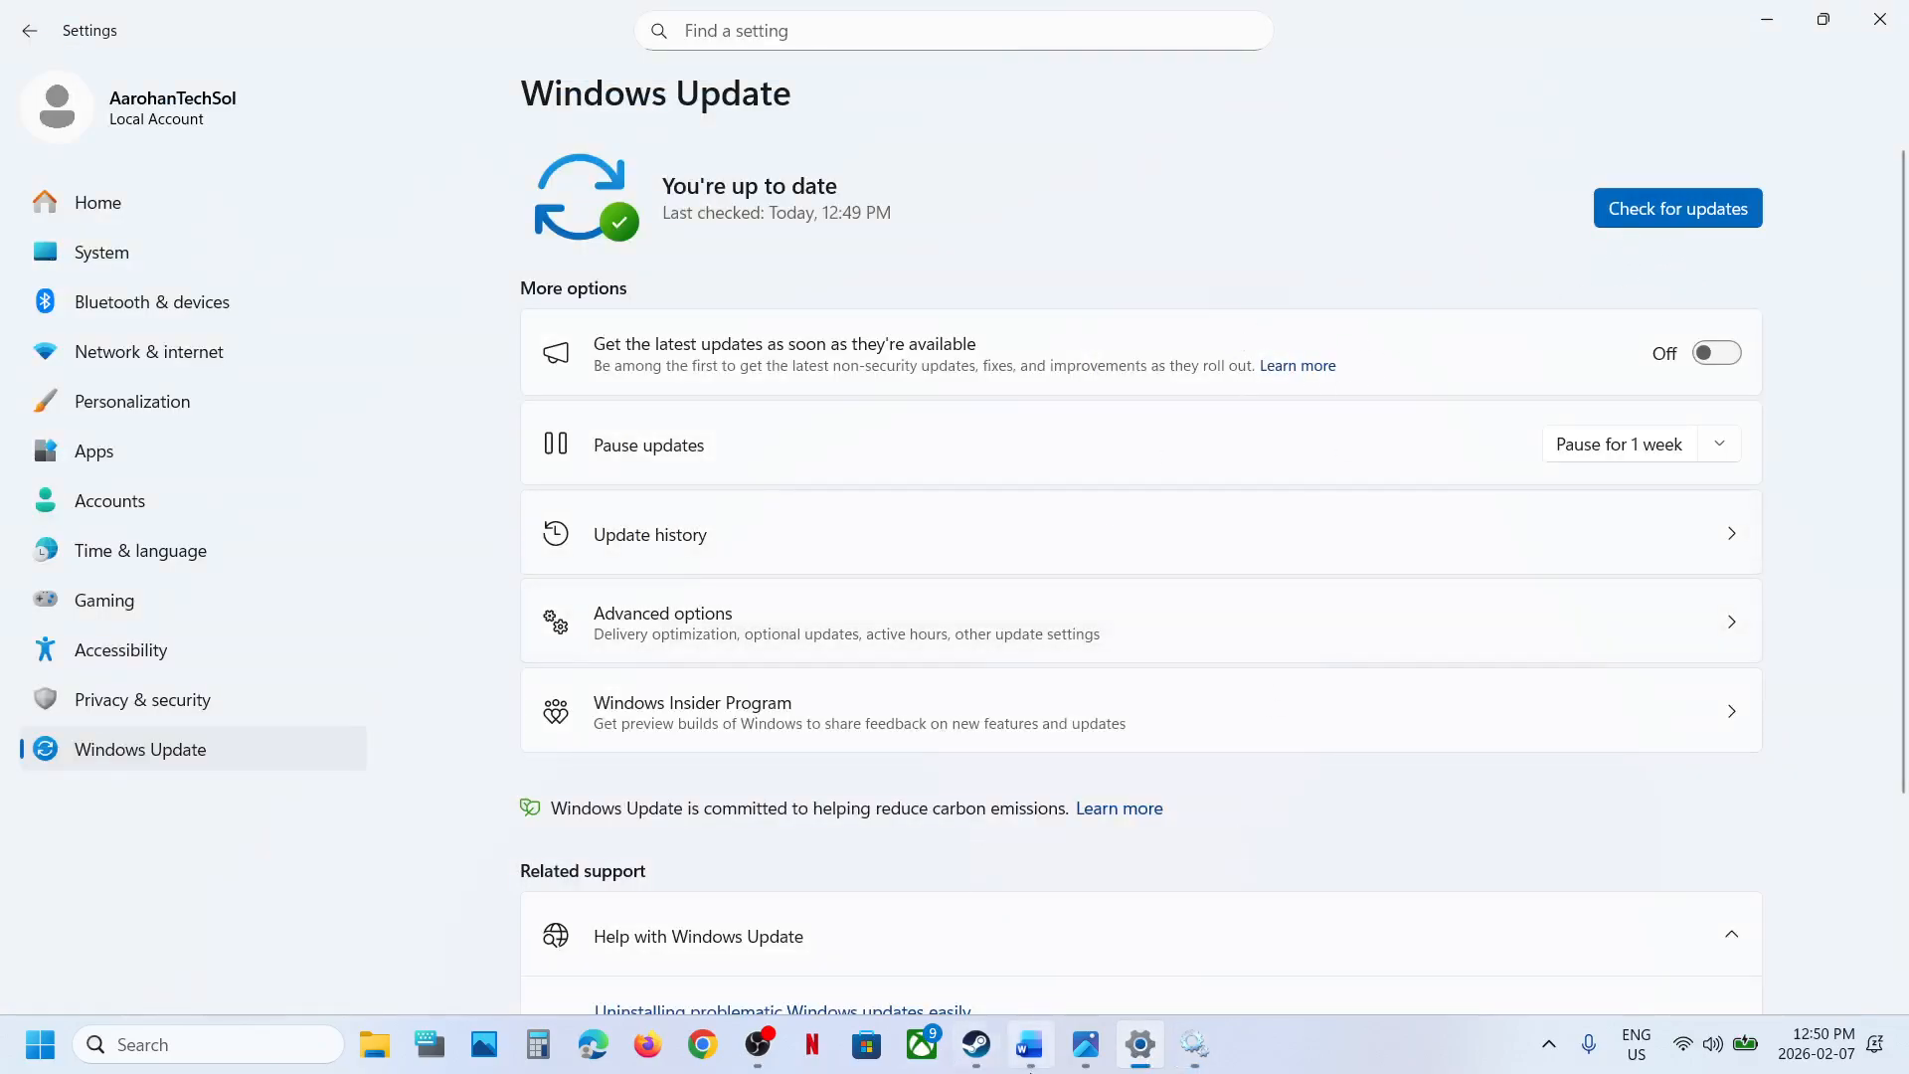
{"action": "left_click", "coordinate": [1034, 1060]}
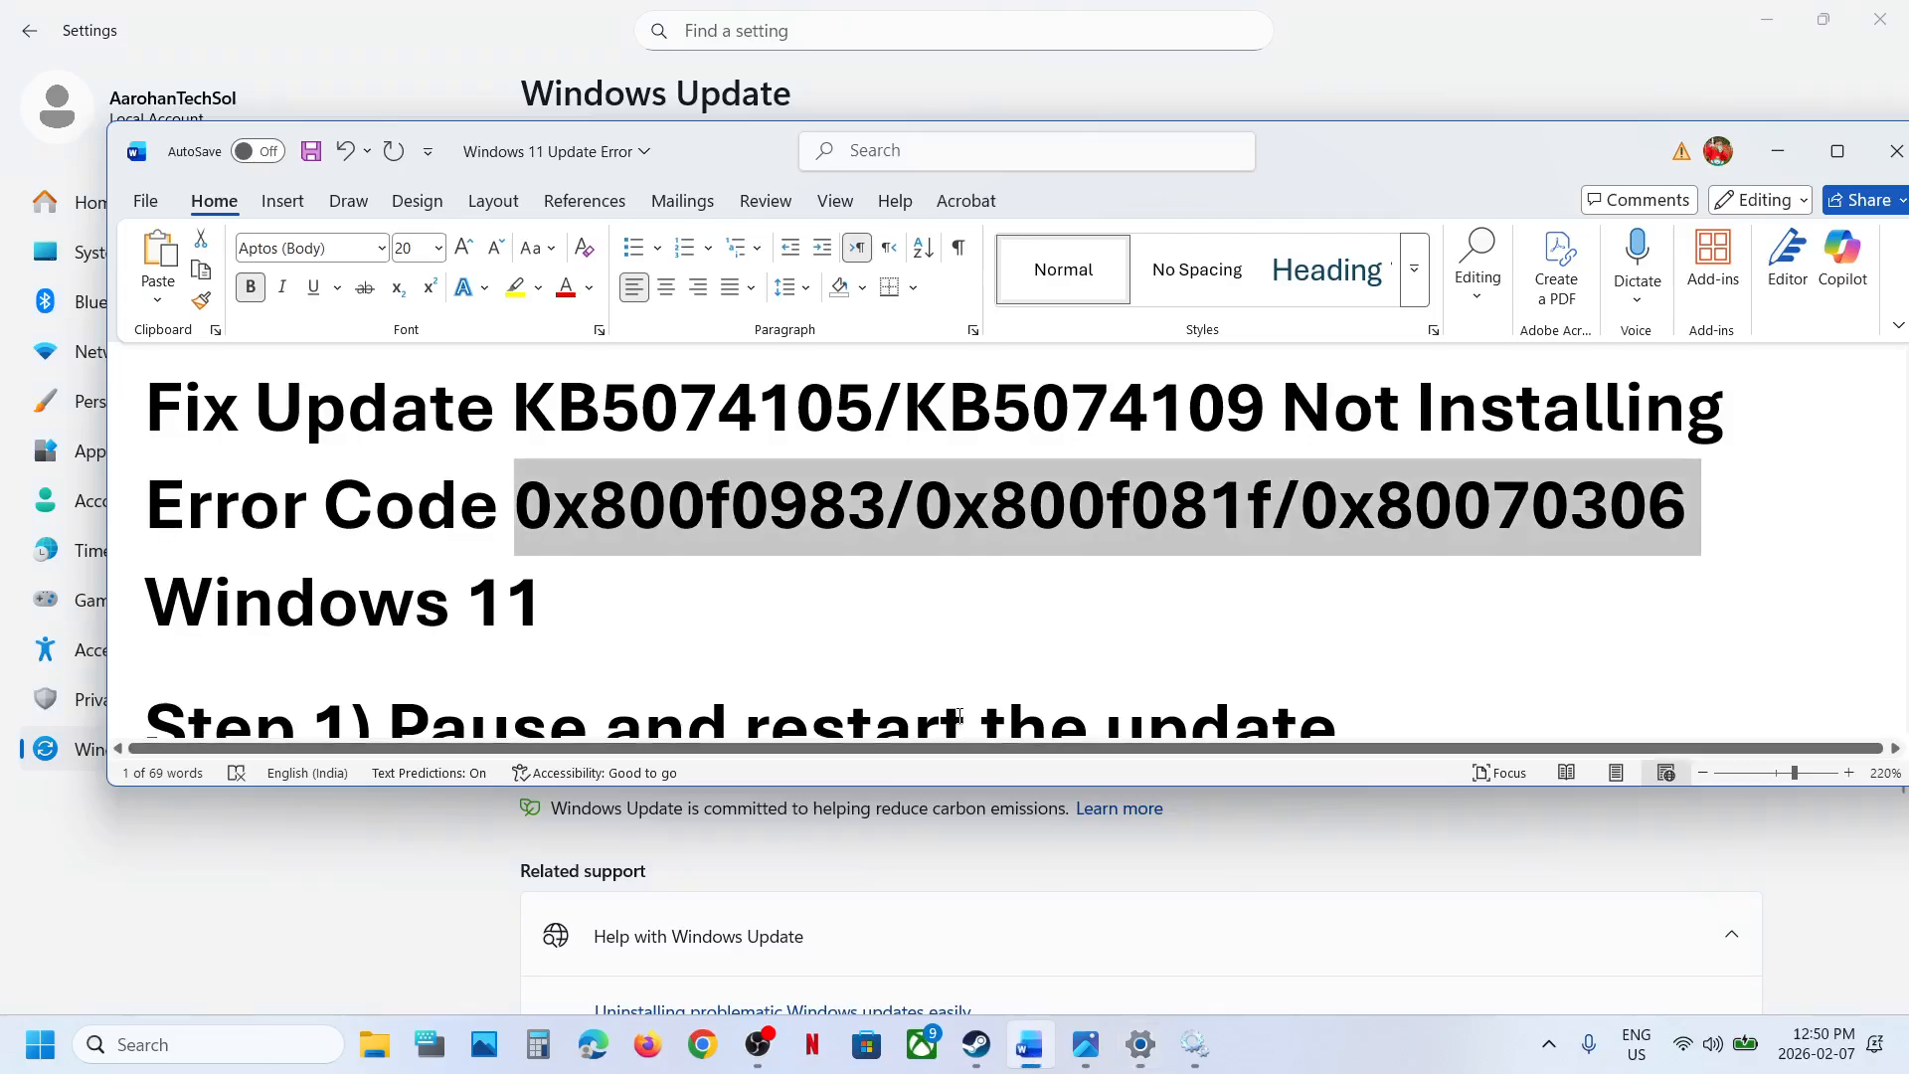
{"action": "scroll", "coordinate": [960, 681], "scroll_direction": "down", "scroll_amount": 10}
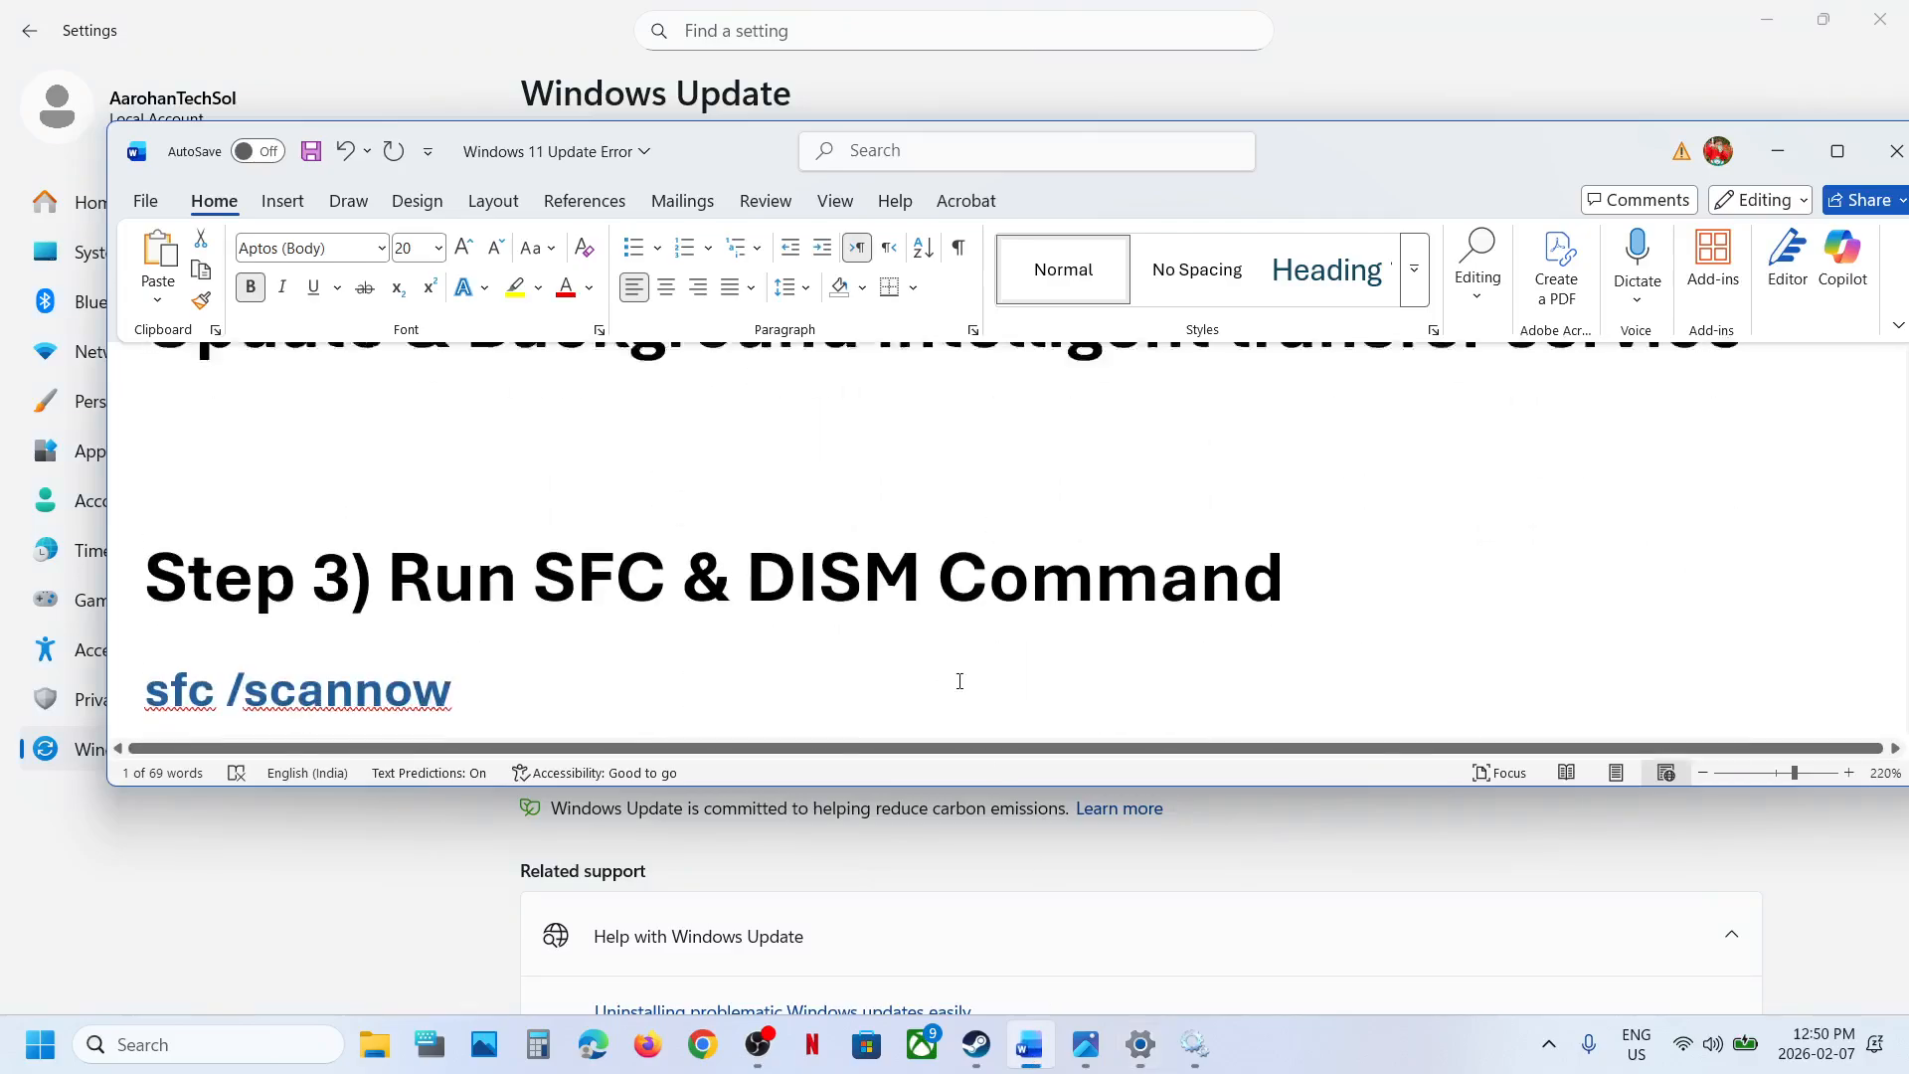
{"action": "scroll", "coordinate": [959, 682], "scroll_direction": "down", "scroll_amount": 1}
{"action": "scroll", "coordinate": [960, 682], "scroll_direction": "up", "scroll_amount": 1}
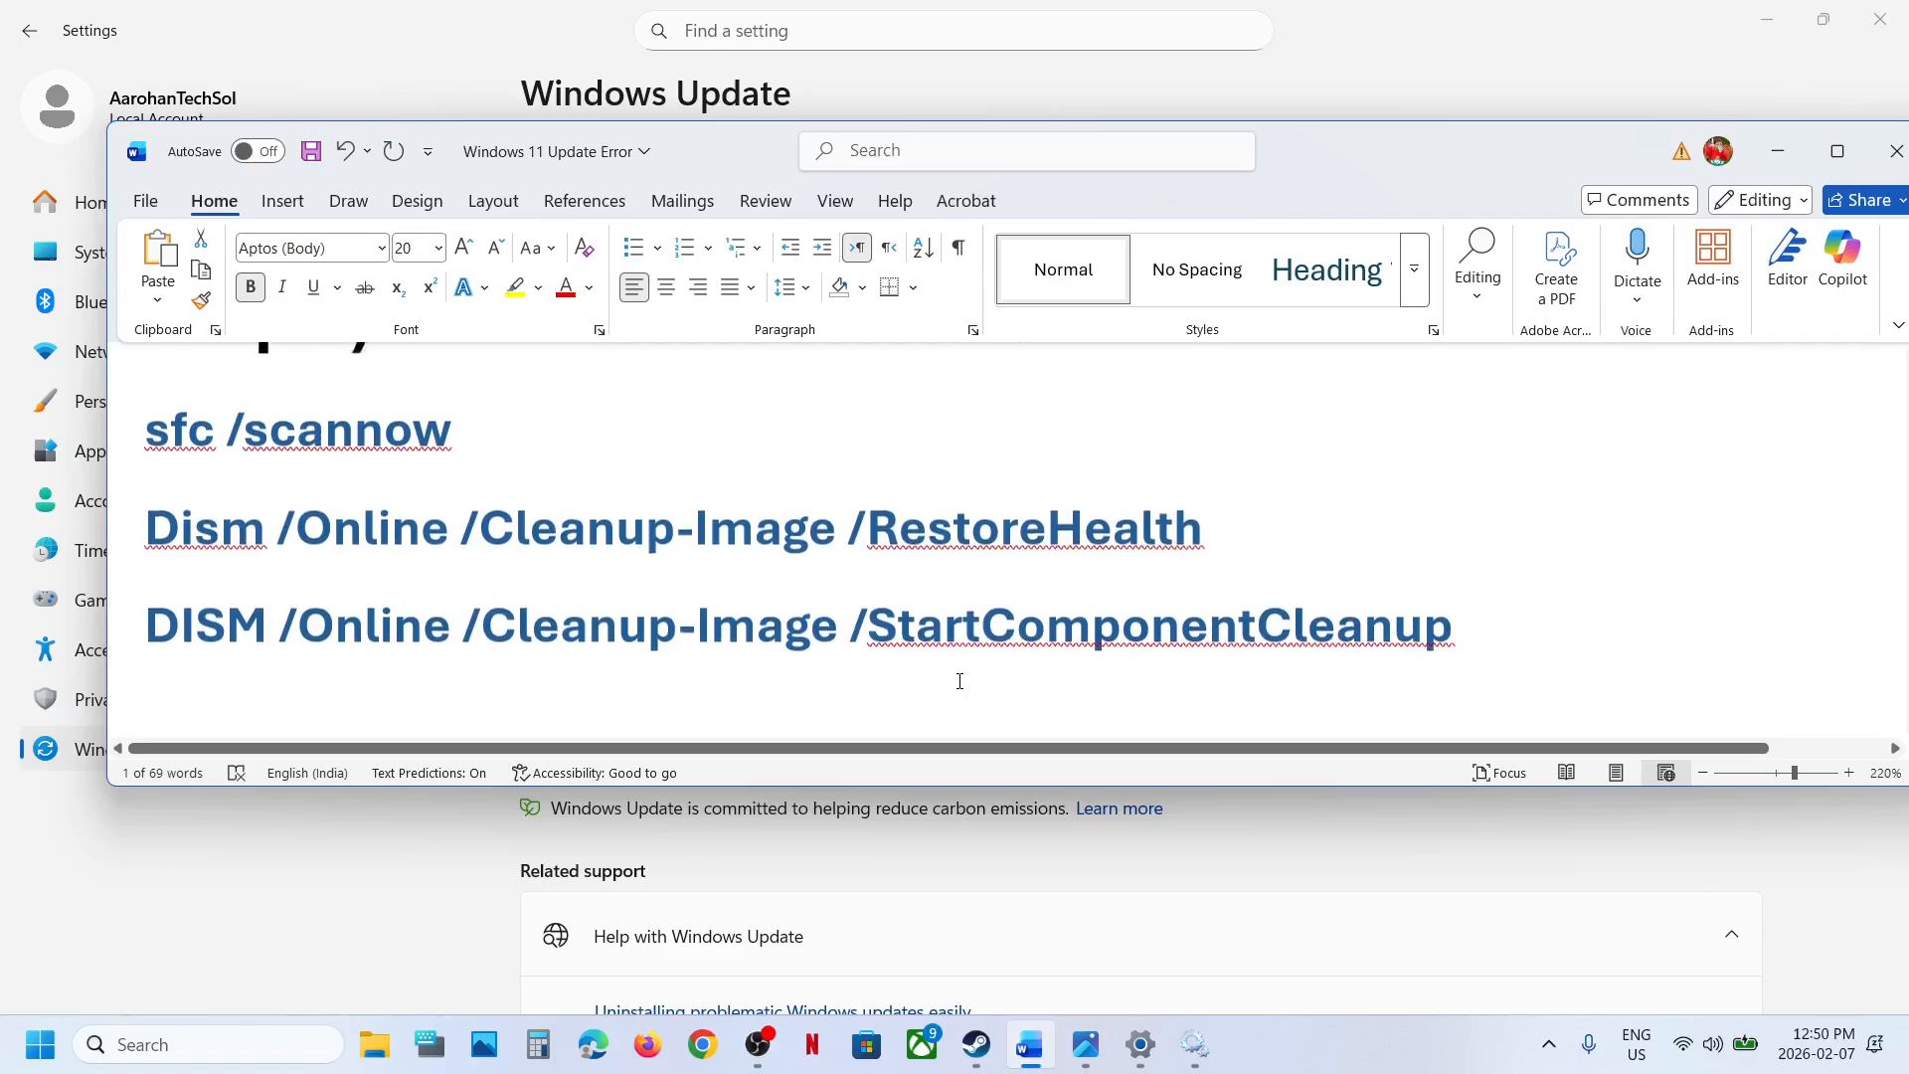
- Search for cmd, open Command Prompt as administrator and allow it to make changes to the device
{"action": "left_click", "coordinate": [239, 1052]}
{"action": "type", "text": "cmd"}
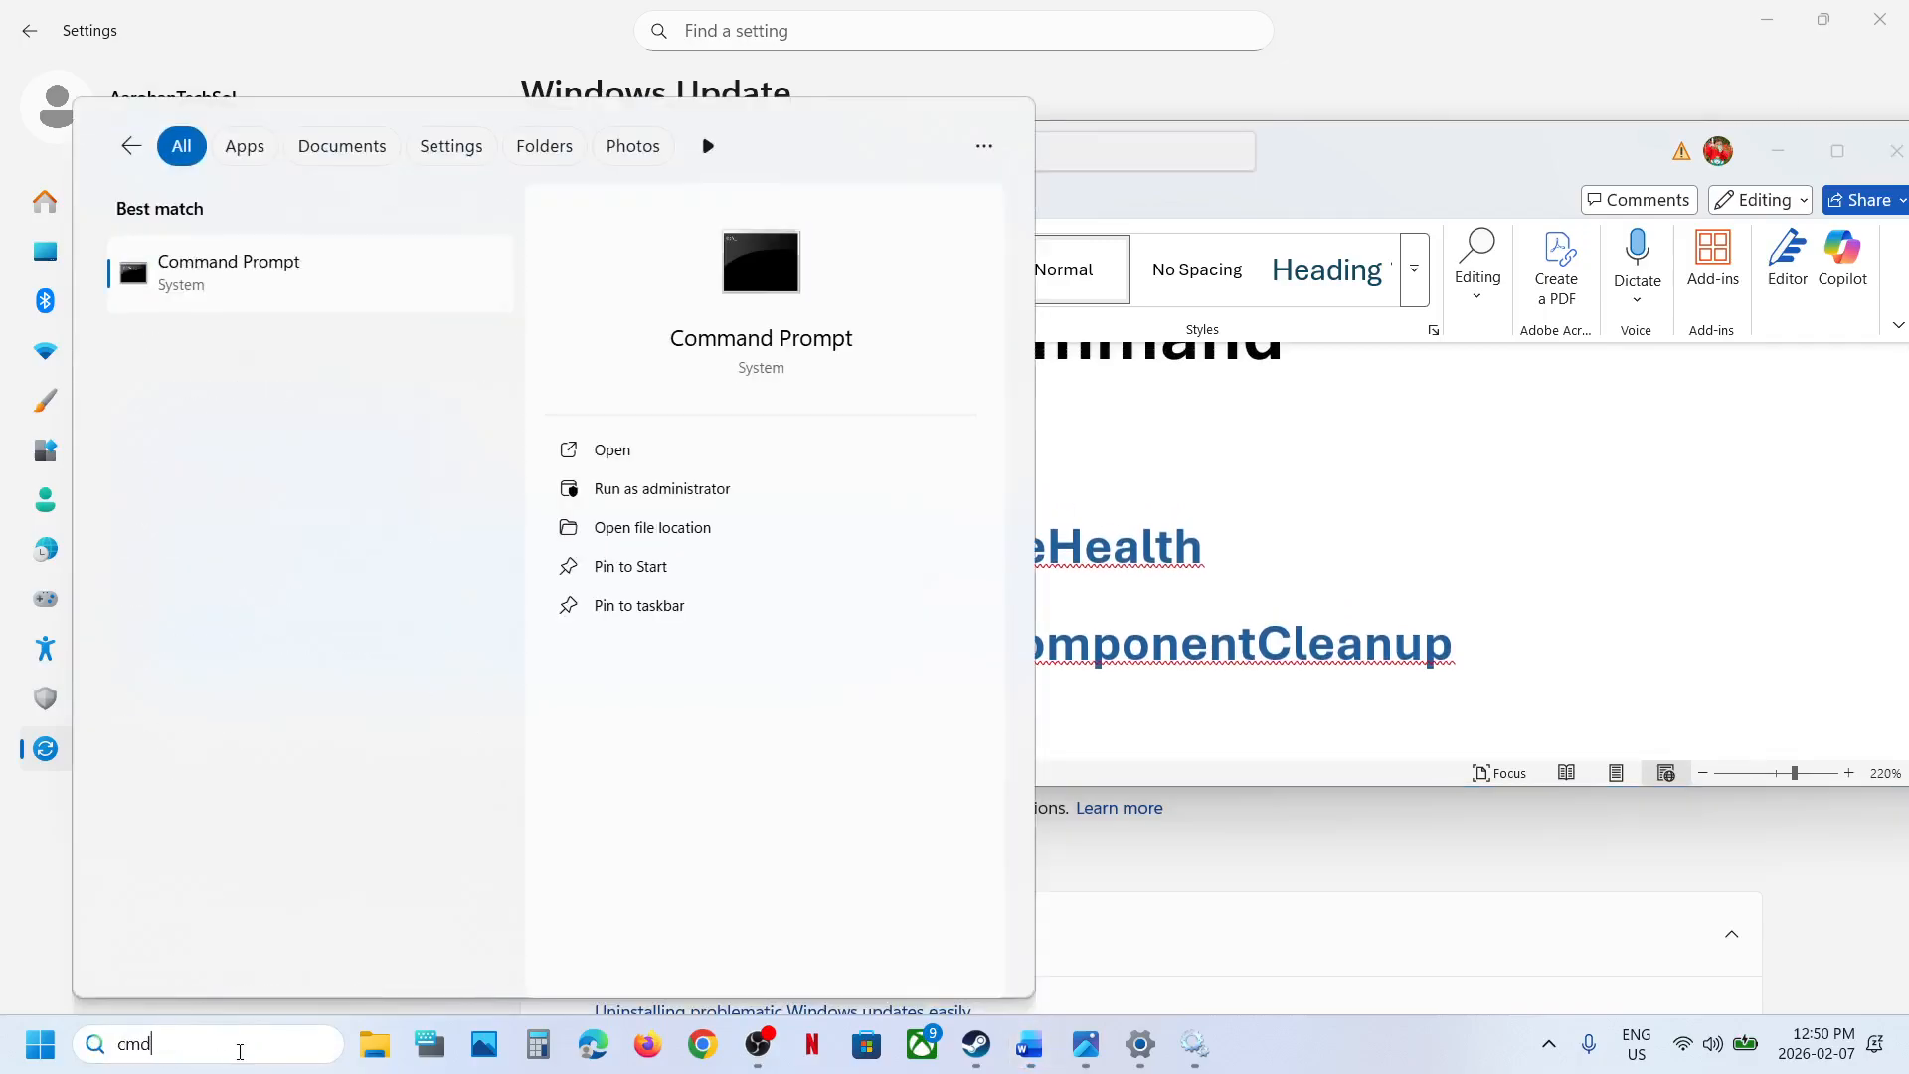
{"action": "left_click_drag", "start_coordinate": [239, 1052], "coordinate": [5, 1053]}
{"action": "right_click", "coordinate": [249, 288]}
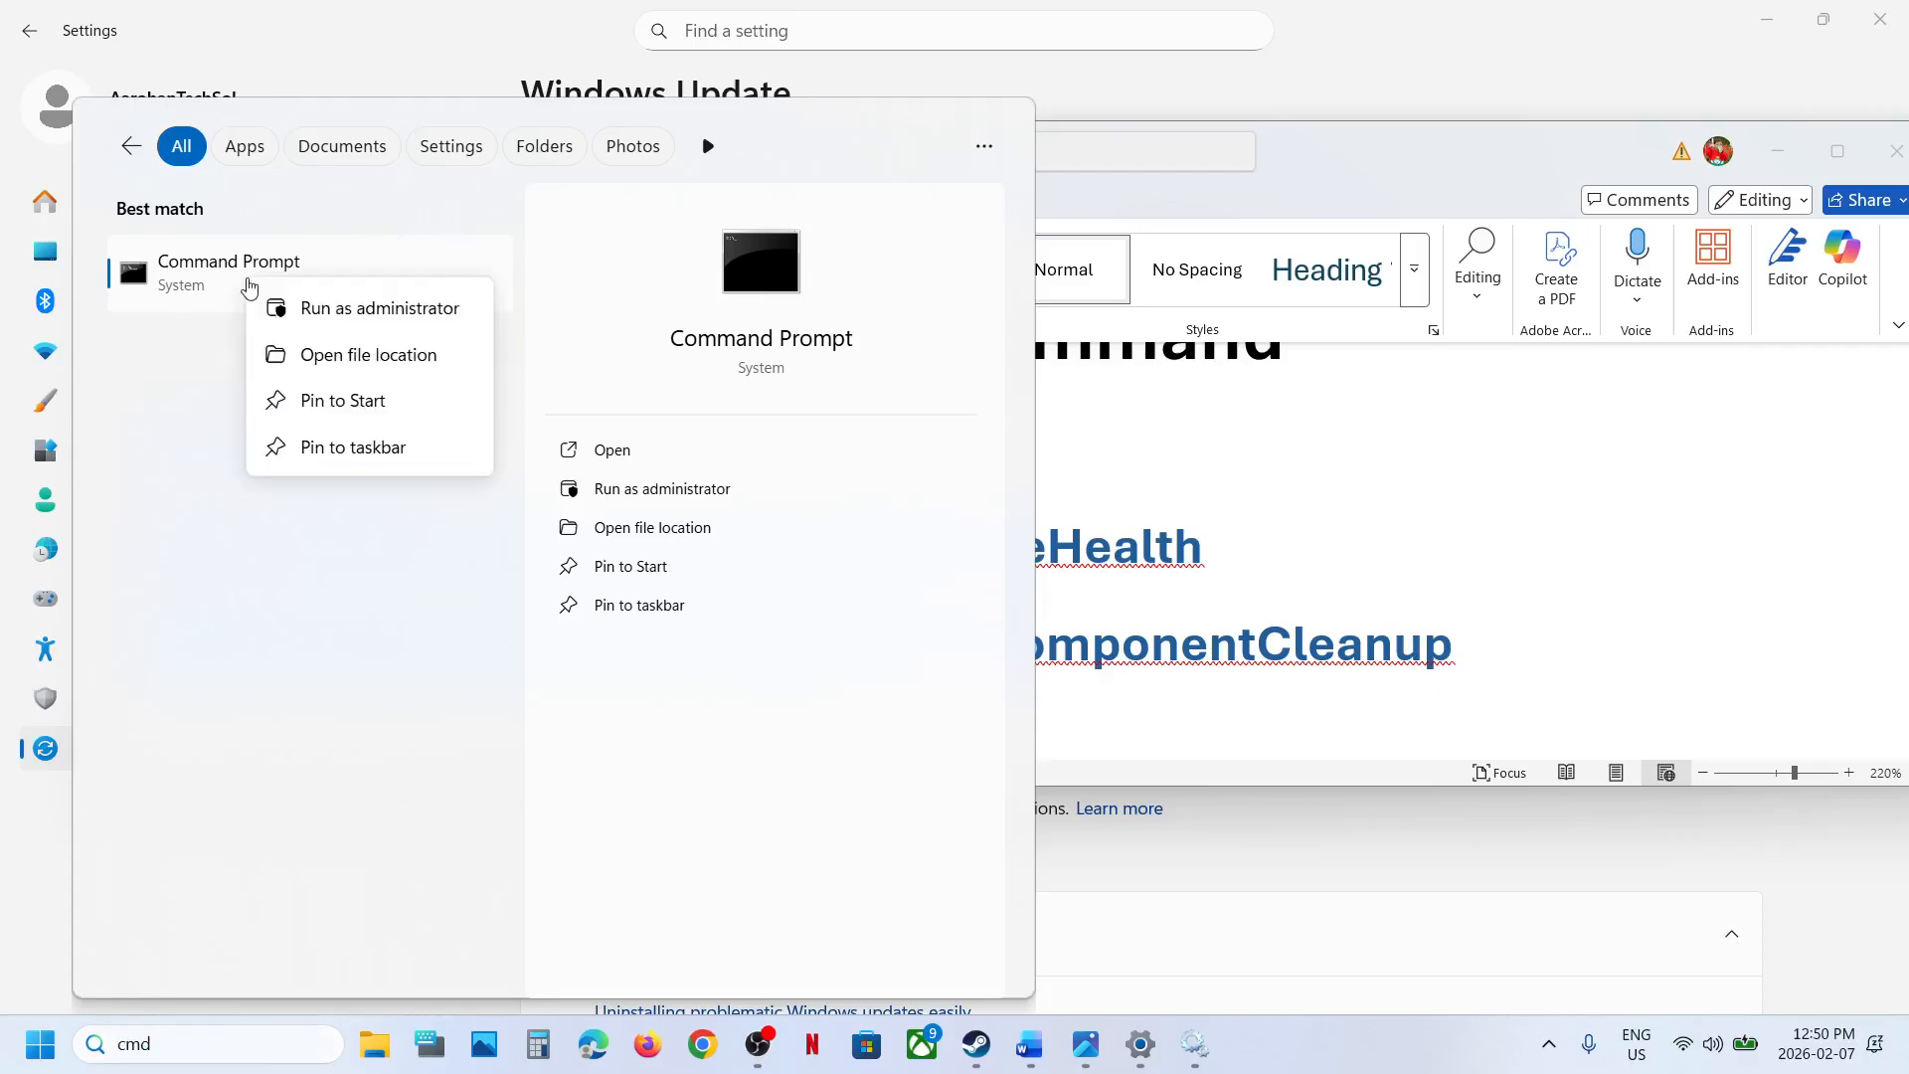
{"action": "left_click", "coordinate": [390, 311]}
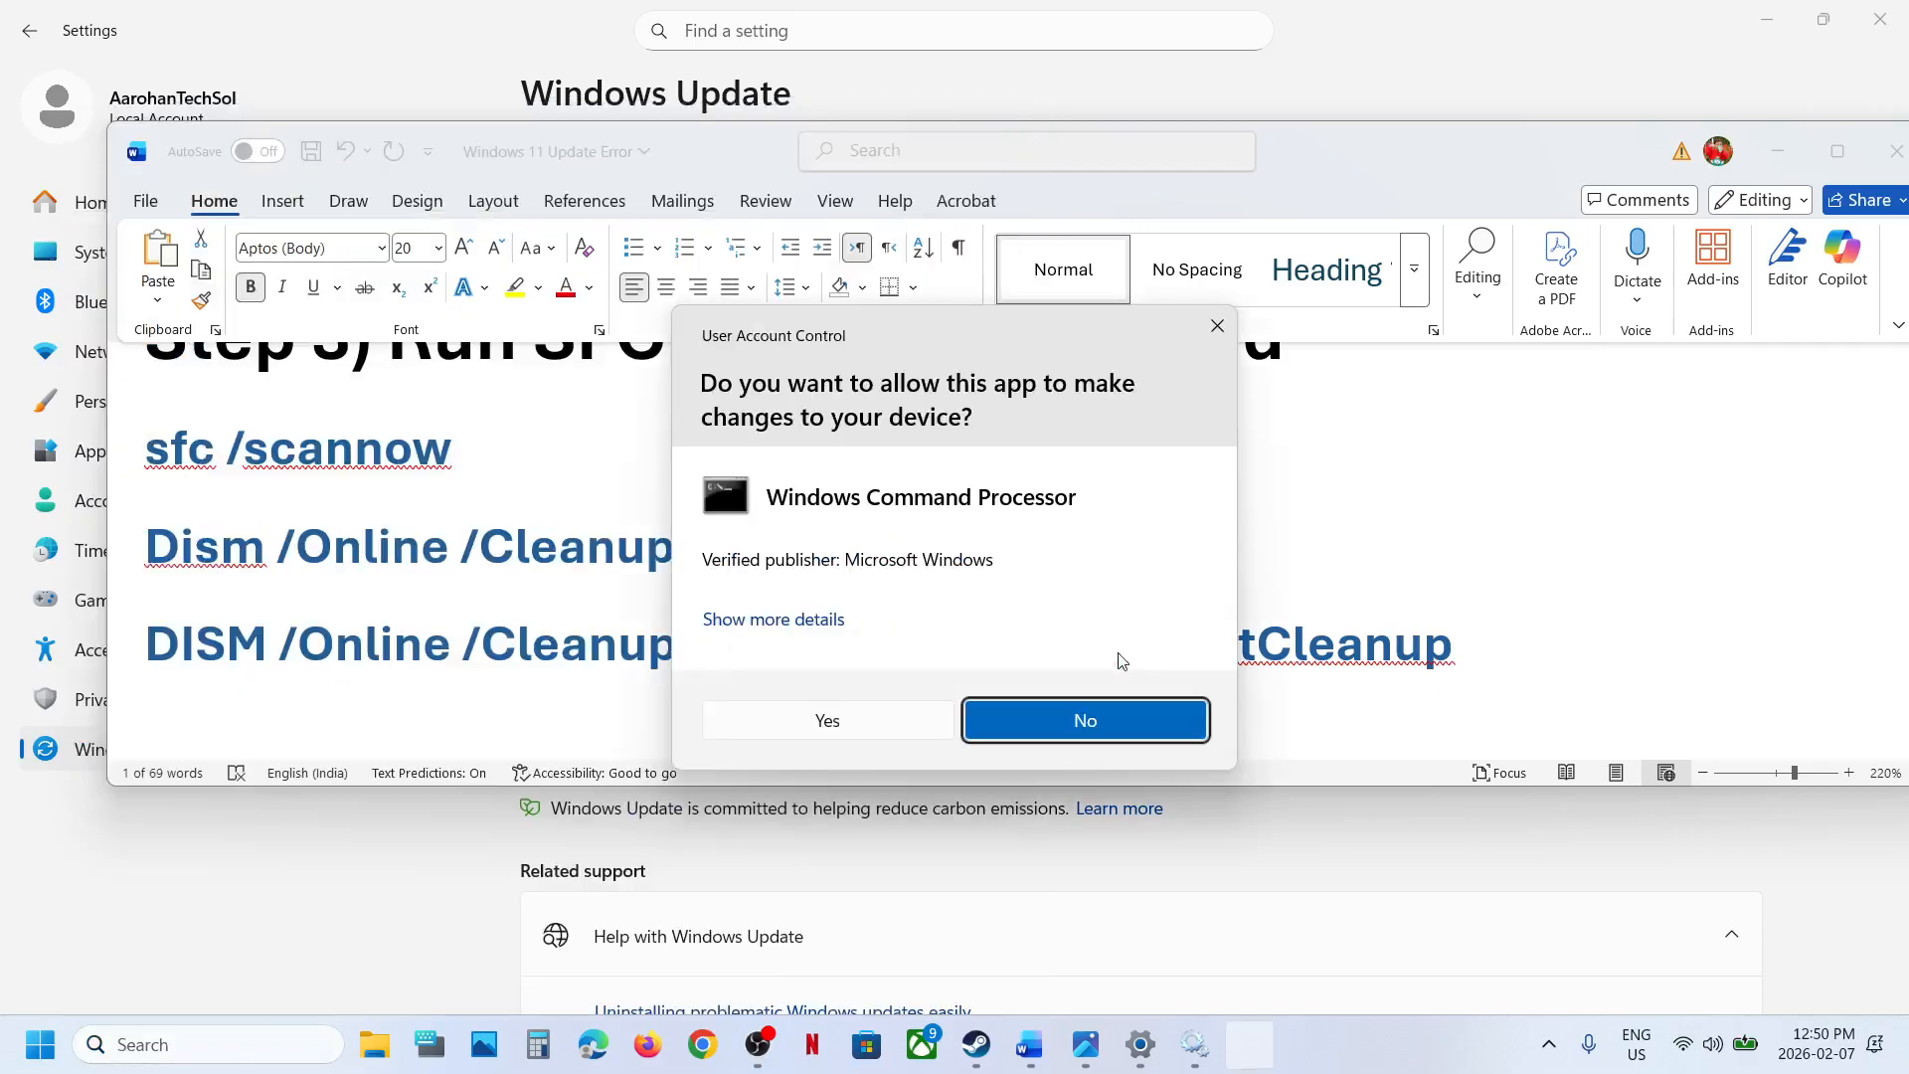
{"action": "left_click", "coordinate": [826, 720]}
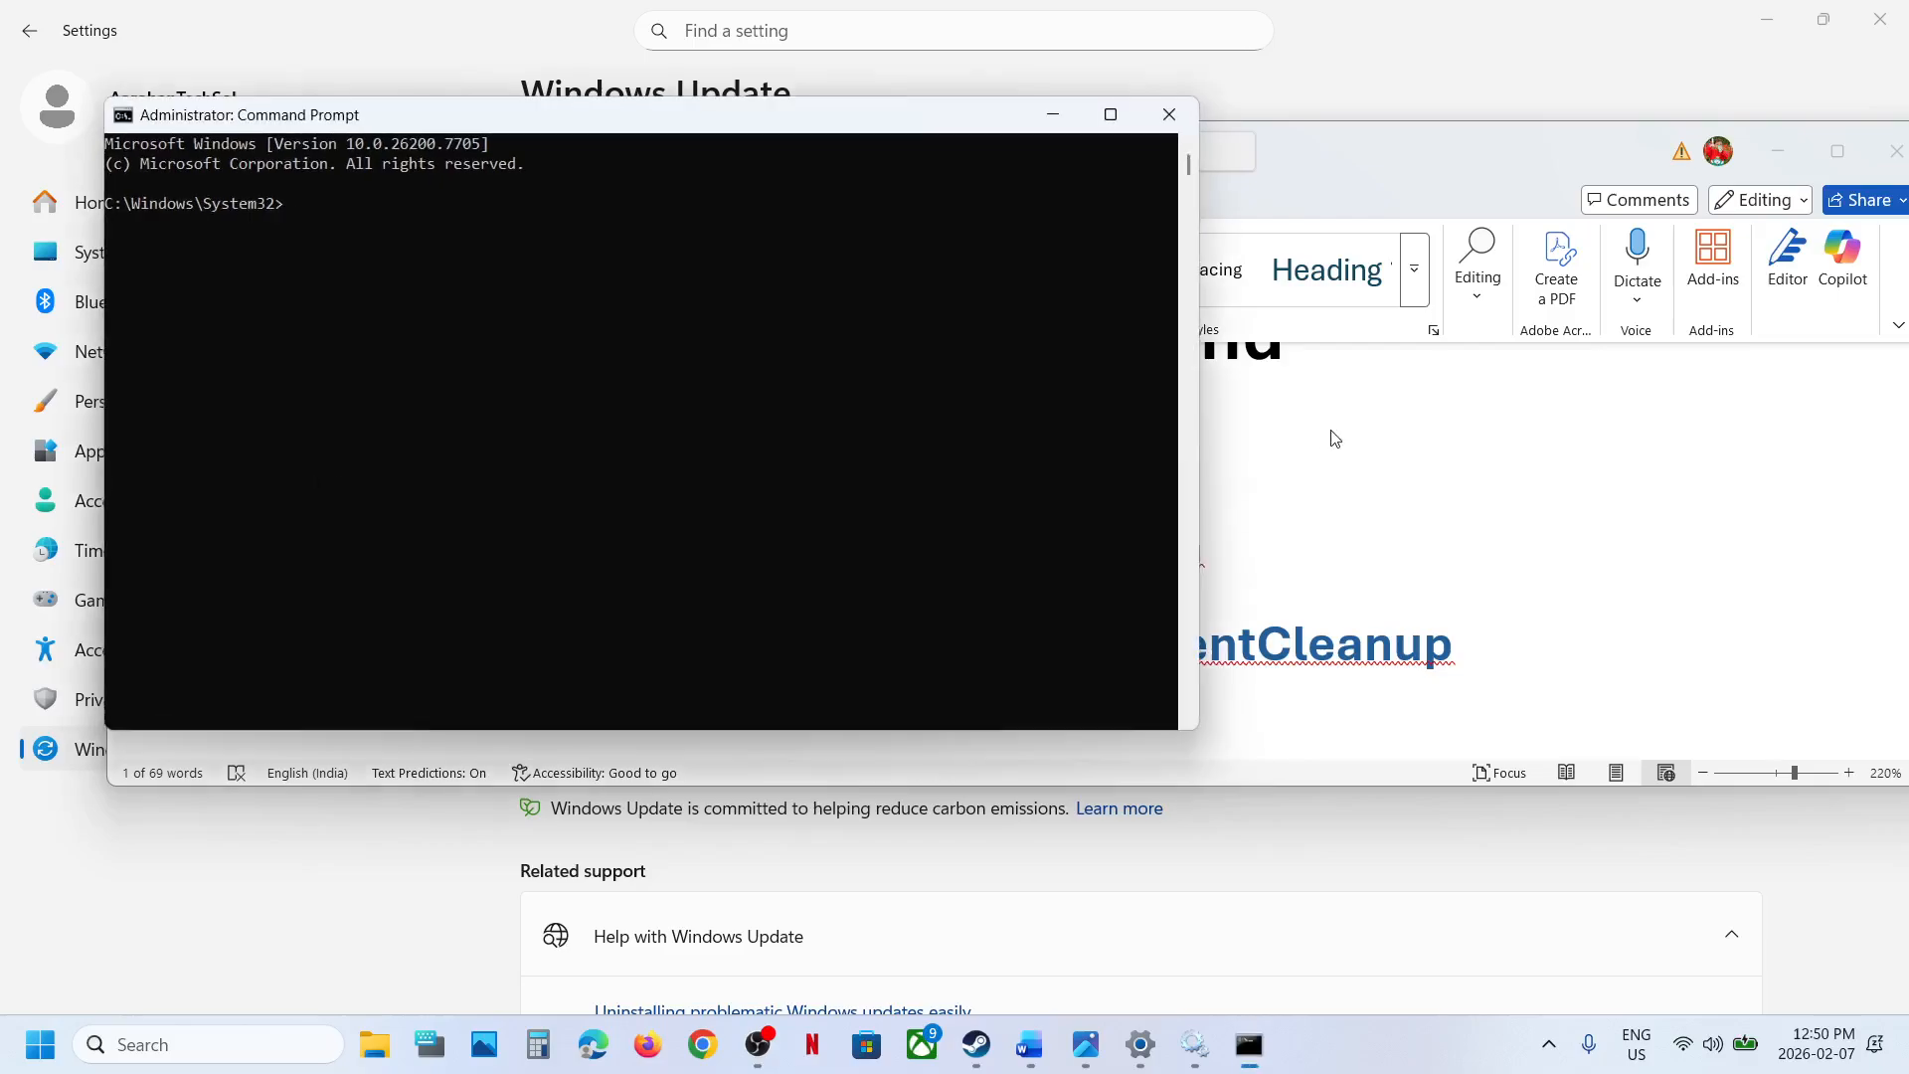
- Copy the sfc /scannow command from the Word document and run it in the administrator Command Prompt
{"action": "left_click", "coordinate": [1329, 431]}
{"action": "left_click", "coordinate": [386, 463]}
{"action": "triple_click", "coordinate": [387, 473]}
{"action": "key", "text": "super+c"}
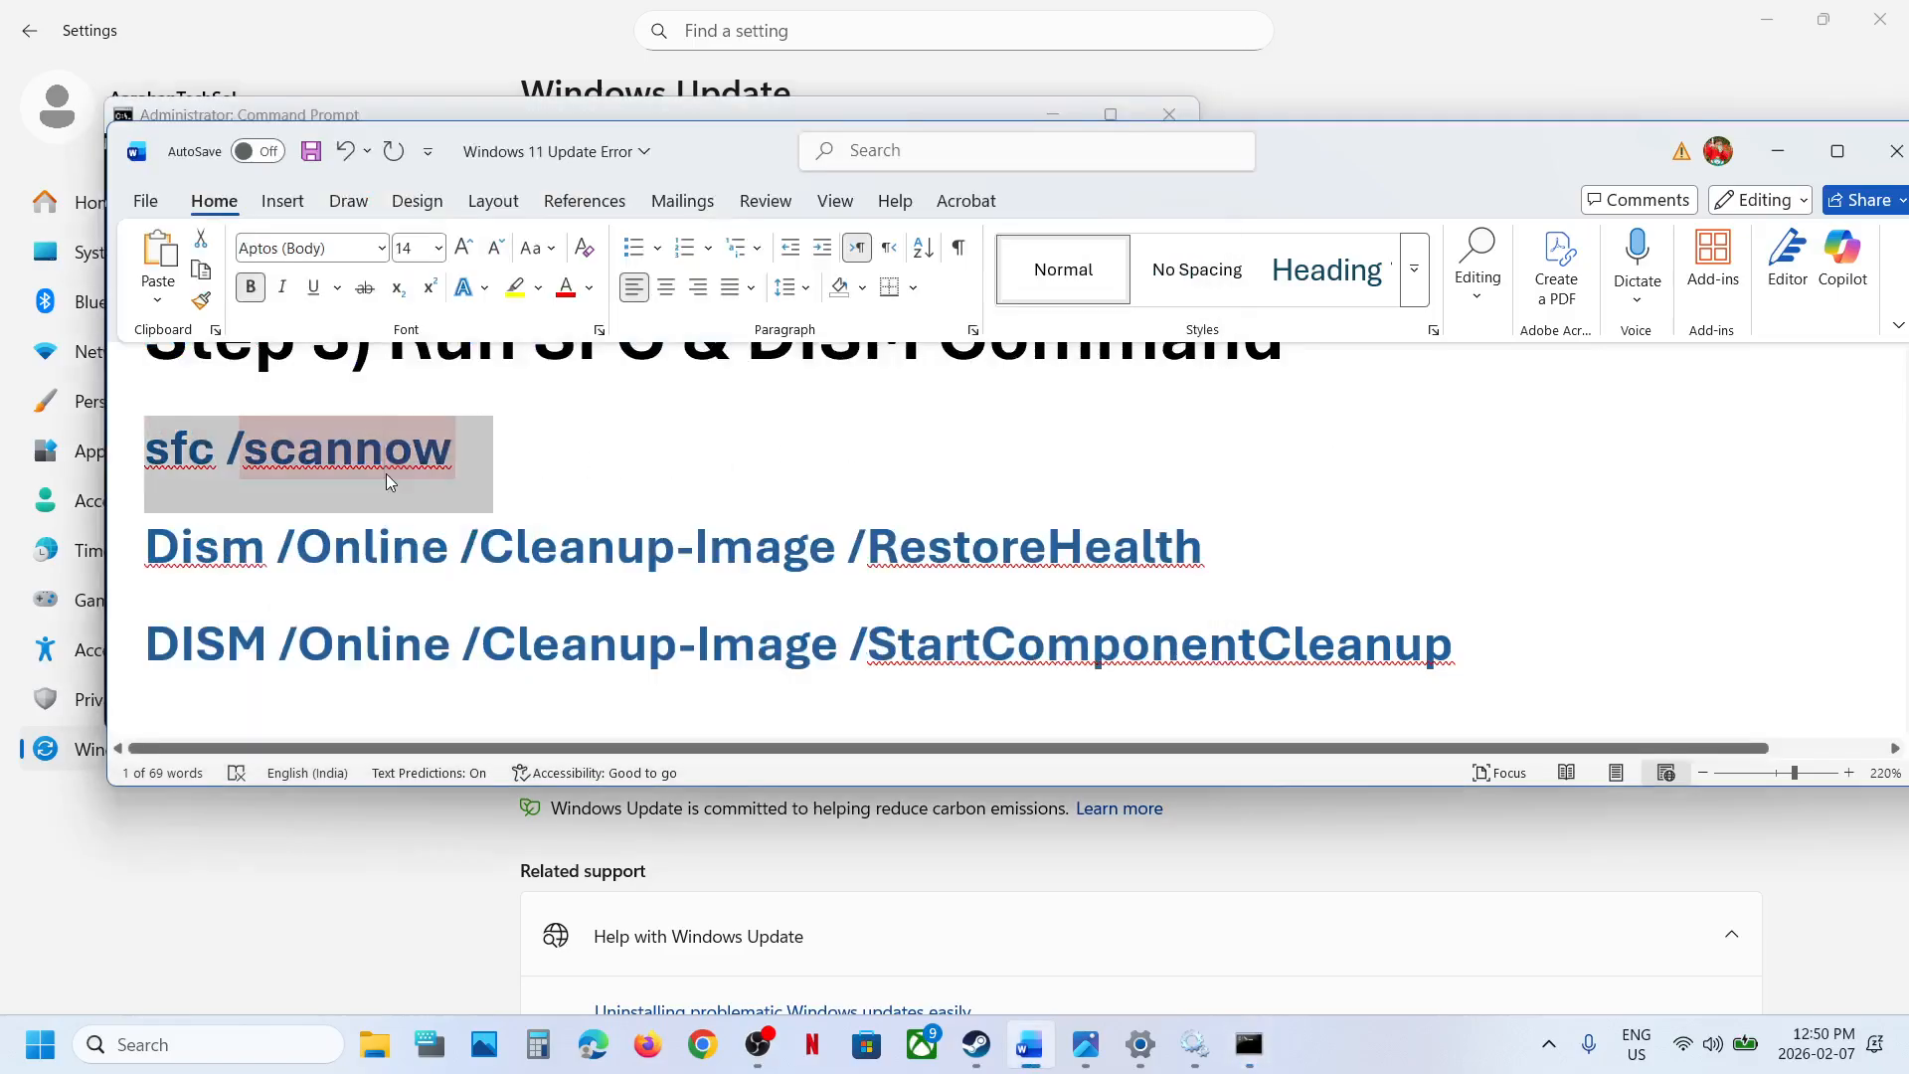
{"action": "key", "text": "alt+Tab"}
{"action": "left_click", "coordinate": [612, 437]}
{"action": "right_click", "coordinate": [612, 437]}
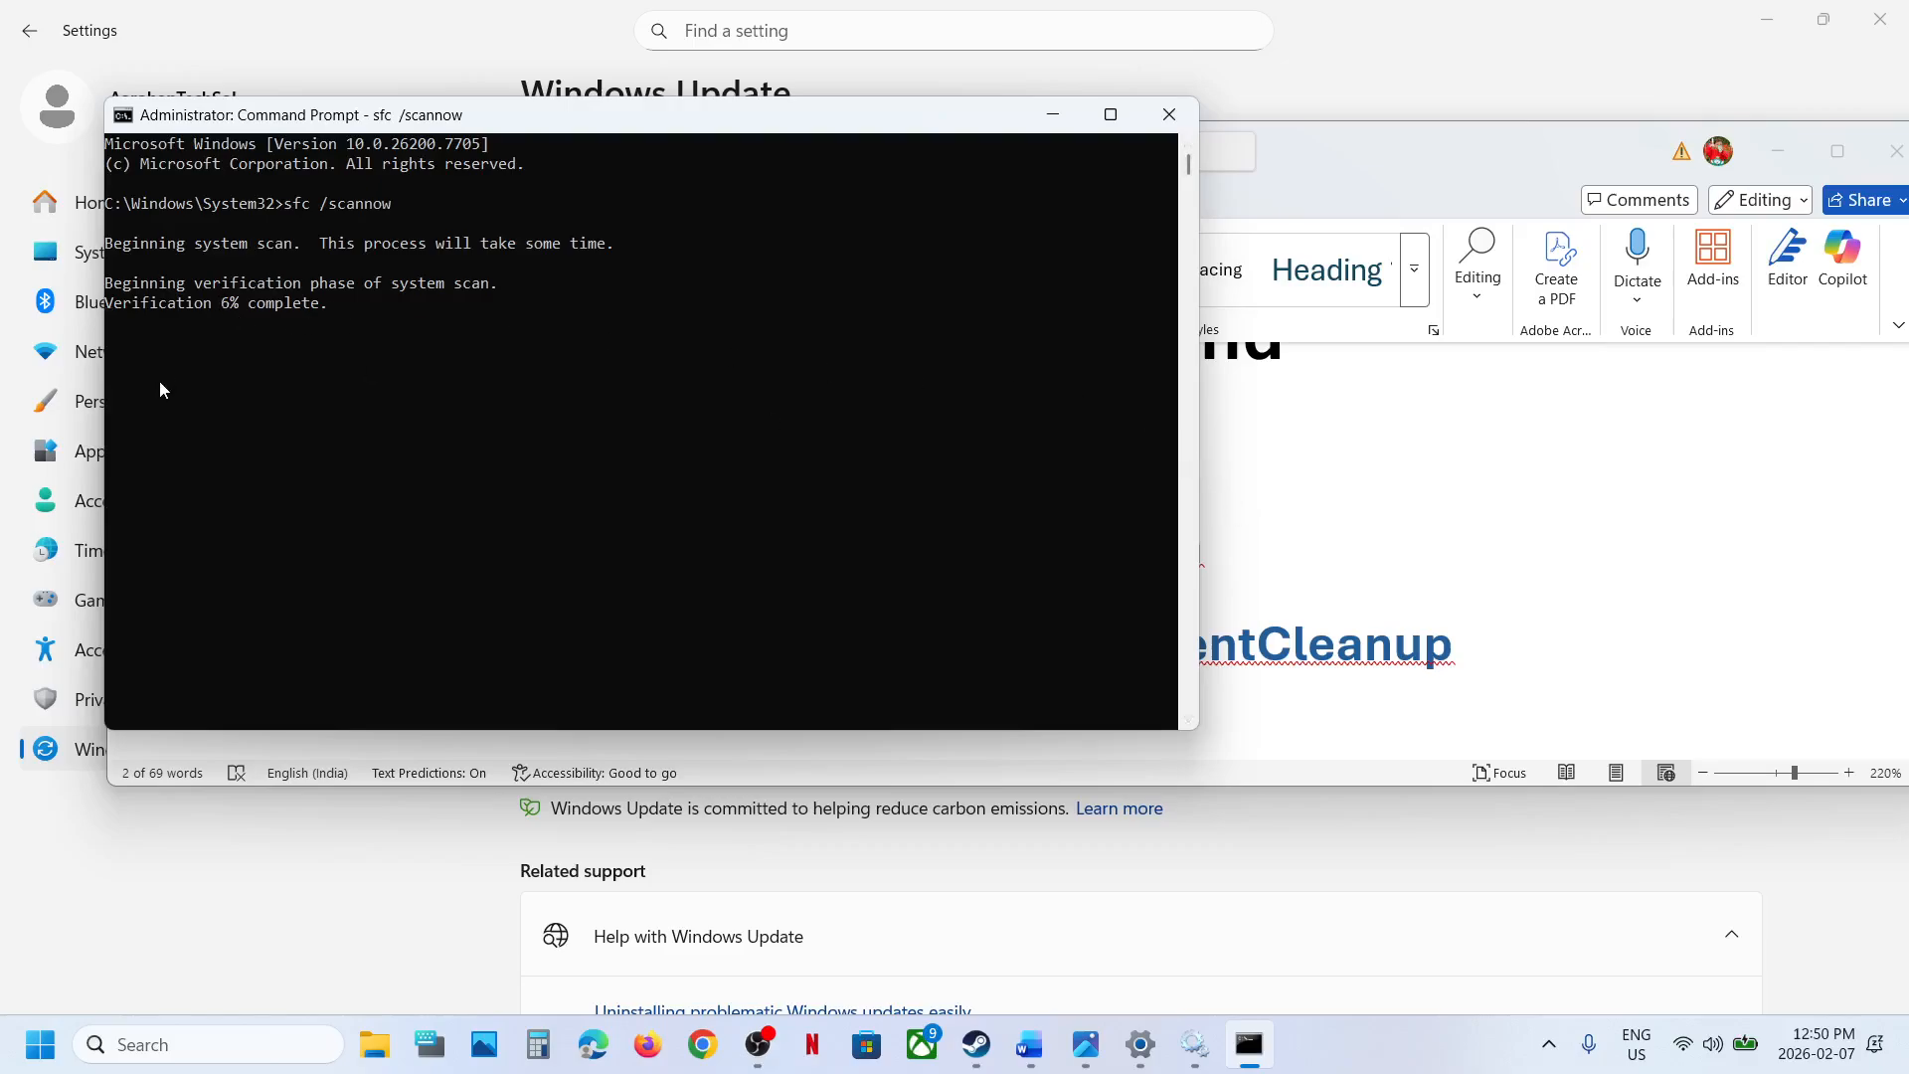
- Select the Dism /Online /Cleanup-Image /RestoreHealth command in the Word document and check the running scan in Command Prompt
{"action": "key", "text": "alt+Tab"}
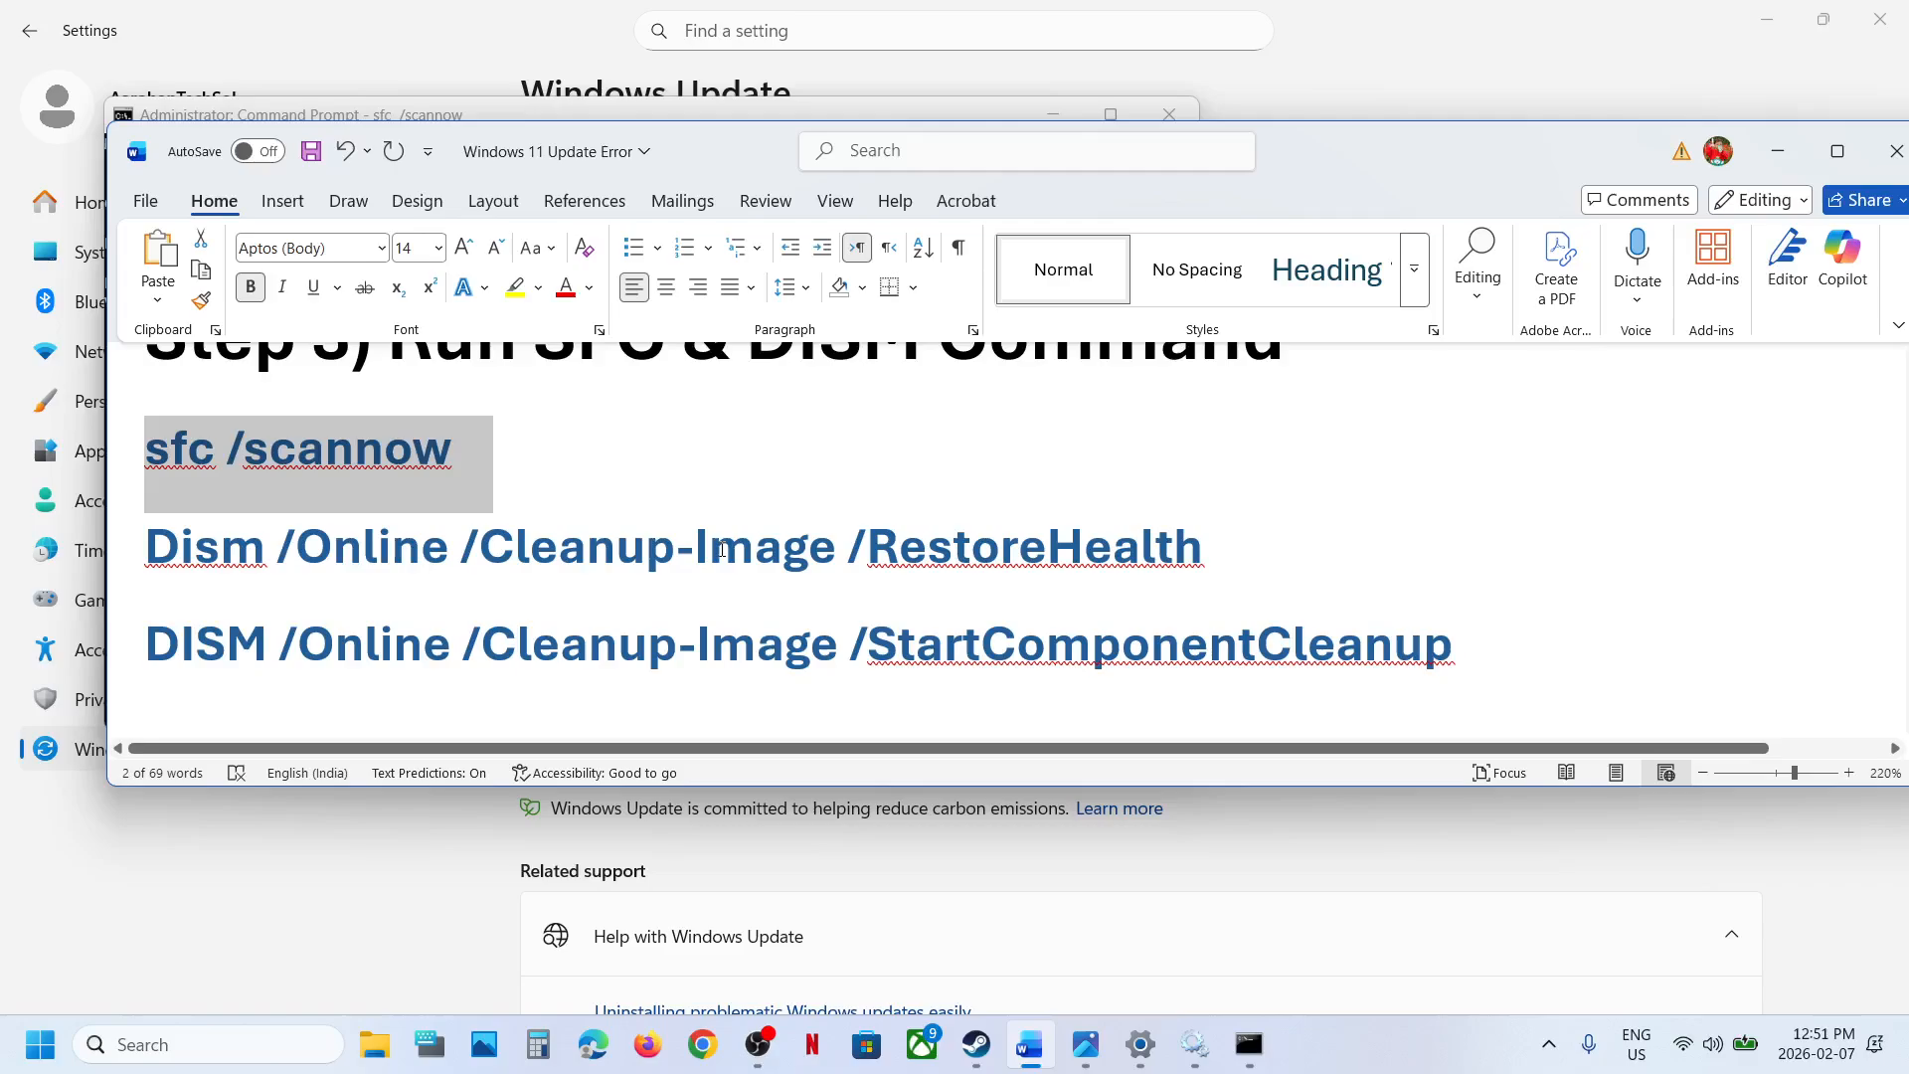
{"action": "triple_click", "coordinate": [721, 548]}
{"action": "key", "text": "alt+Tab"}
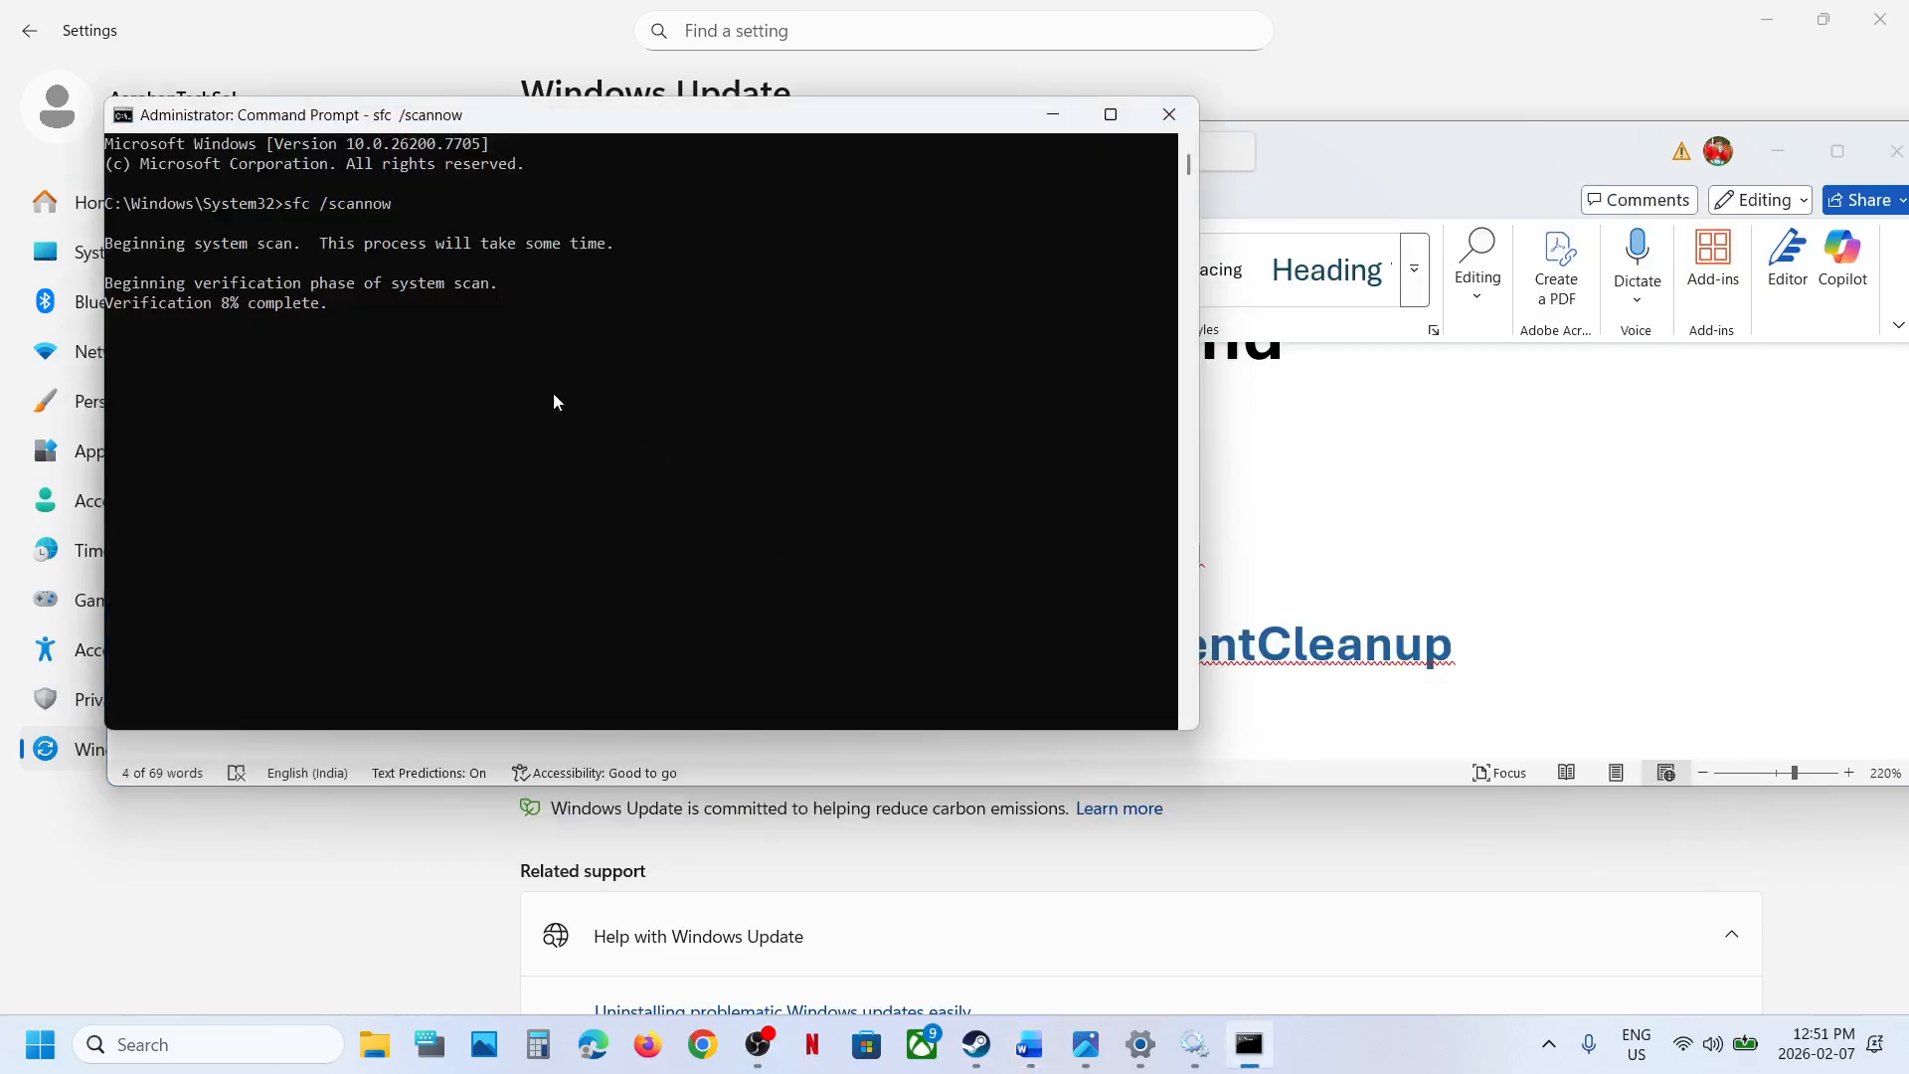
{"action": "key", "text": "alt+Tab"}
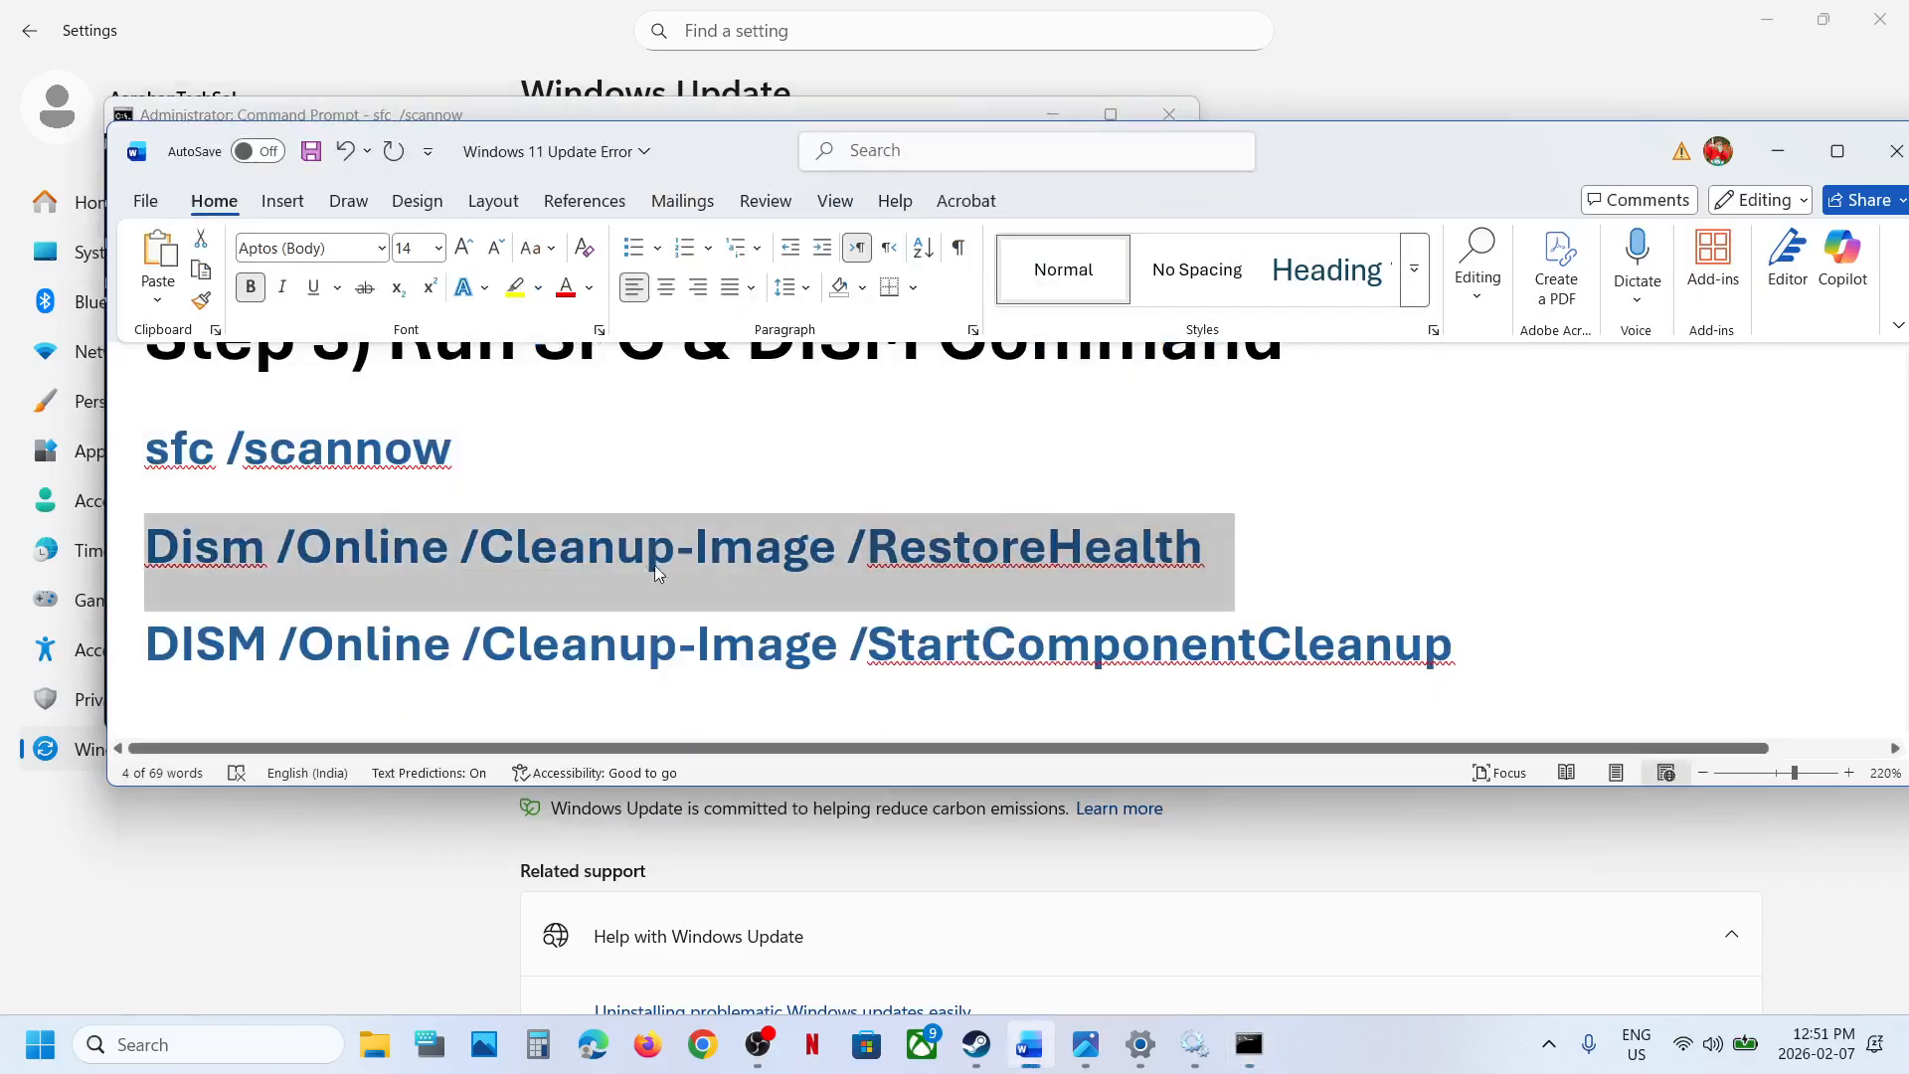
- Select the DISM /Online /Cleanup-Image /StartComponentCleanup command in the Word document and check the running sfc scan in Command Prompt
{"action": "triple_click", "coordinate": [773, 648]}
{"action": "key", "text": "alt+Tab"}
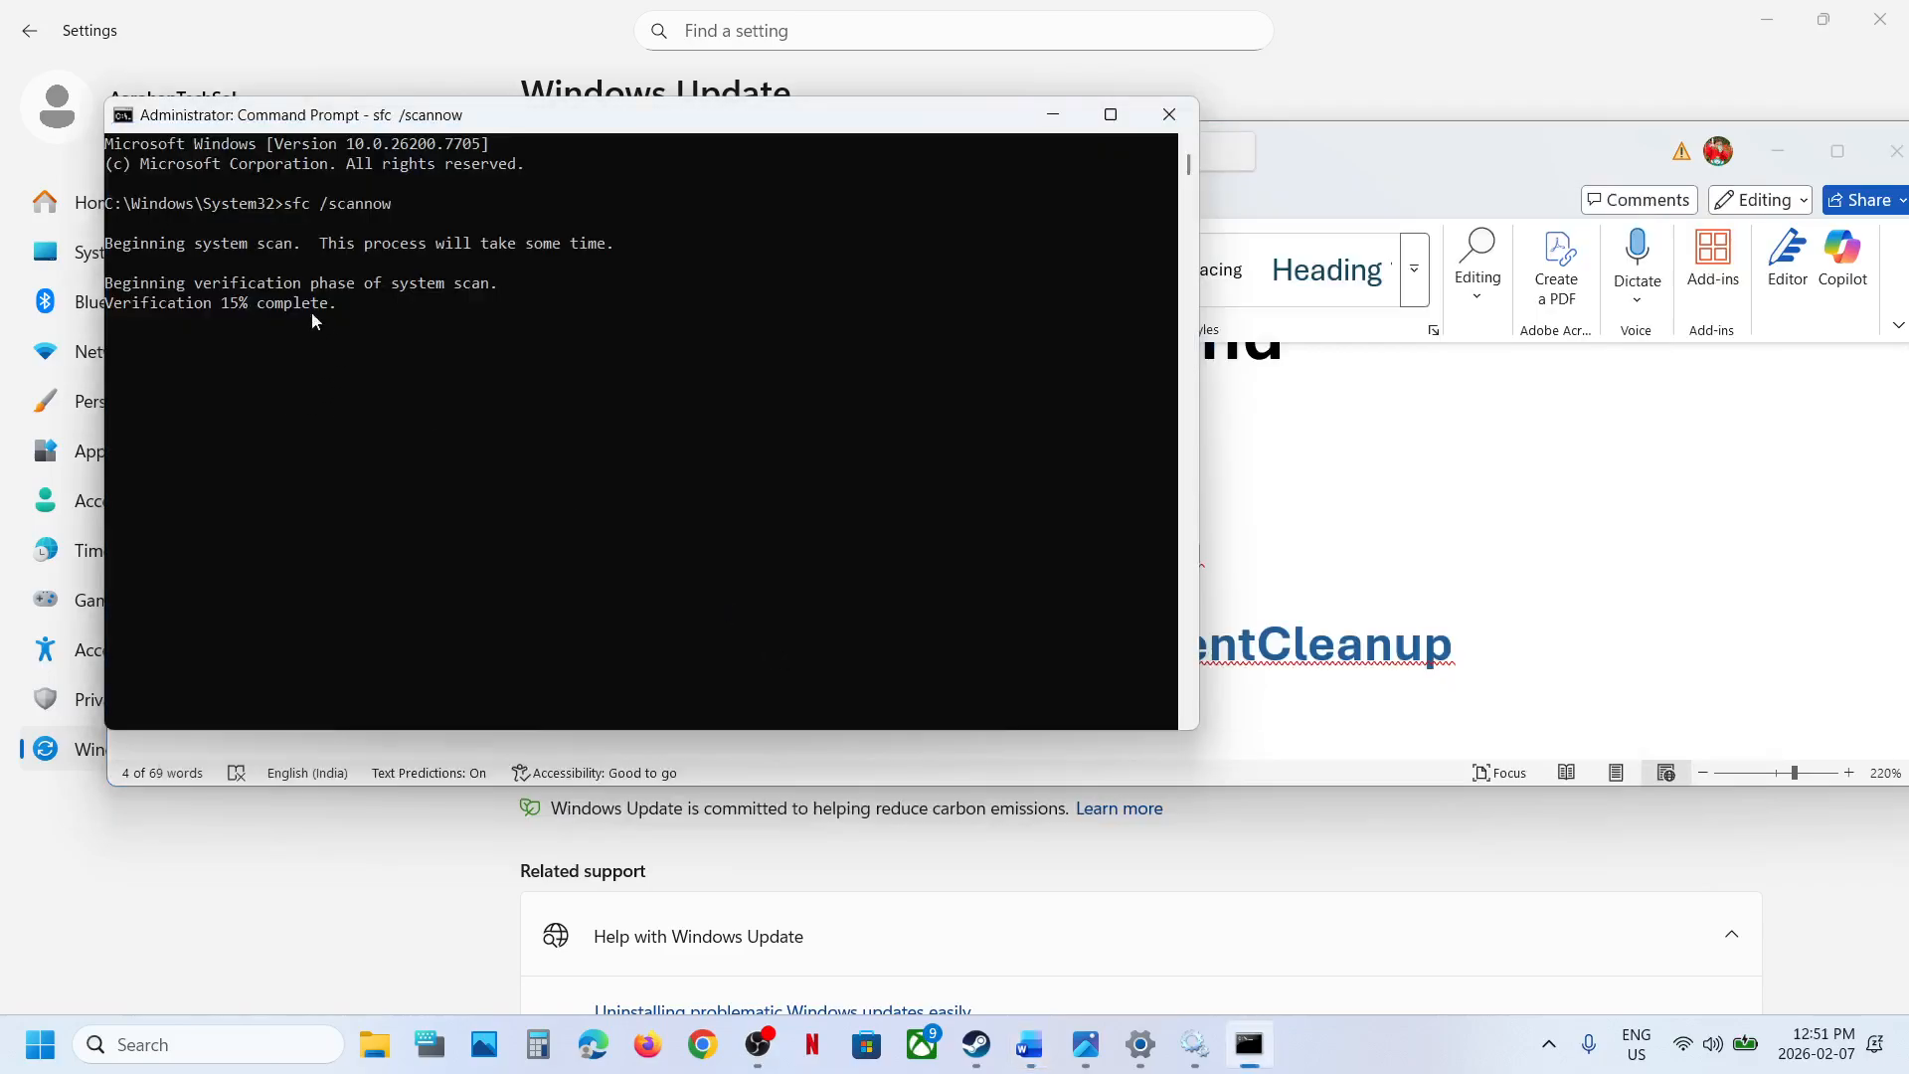
{"action": "key", "text": "alt+Tab"}
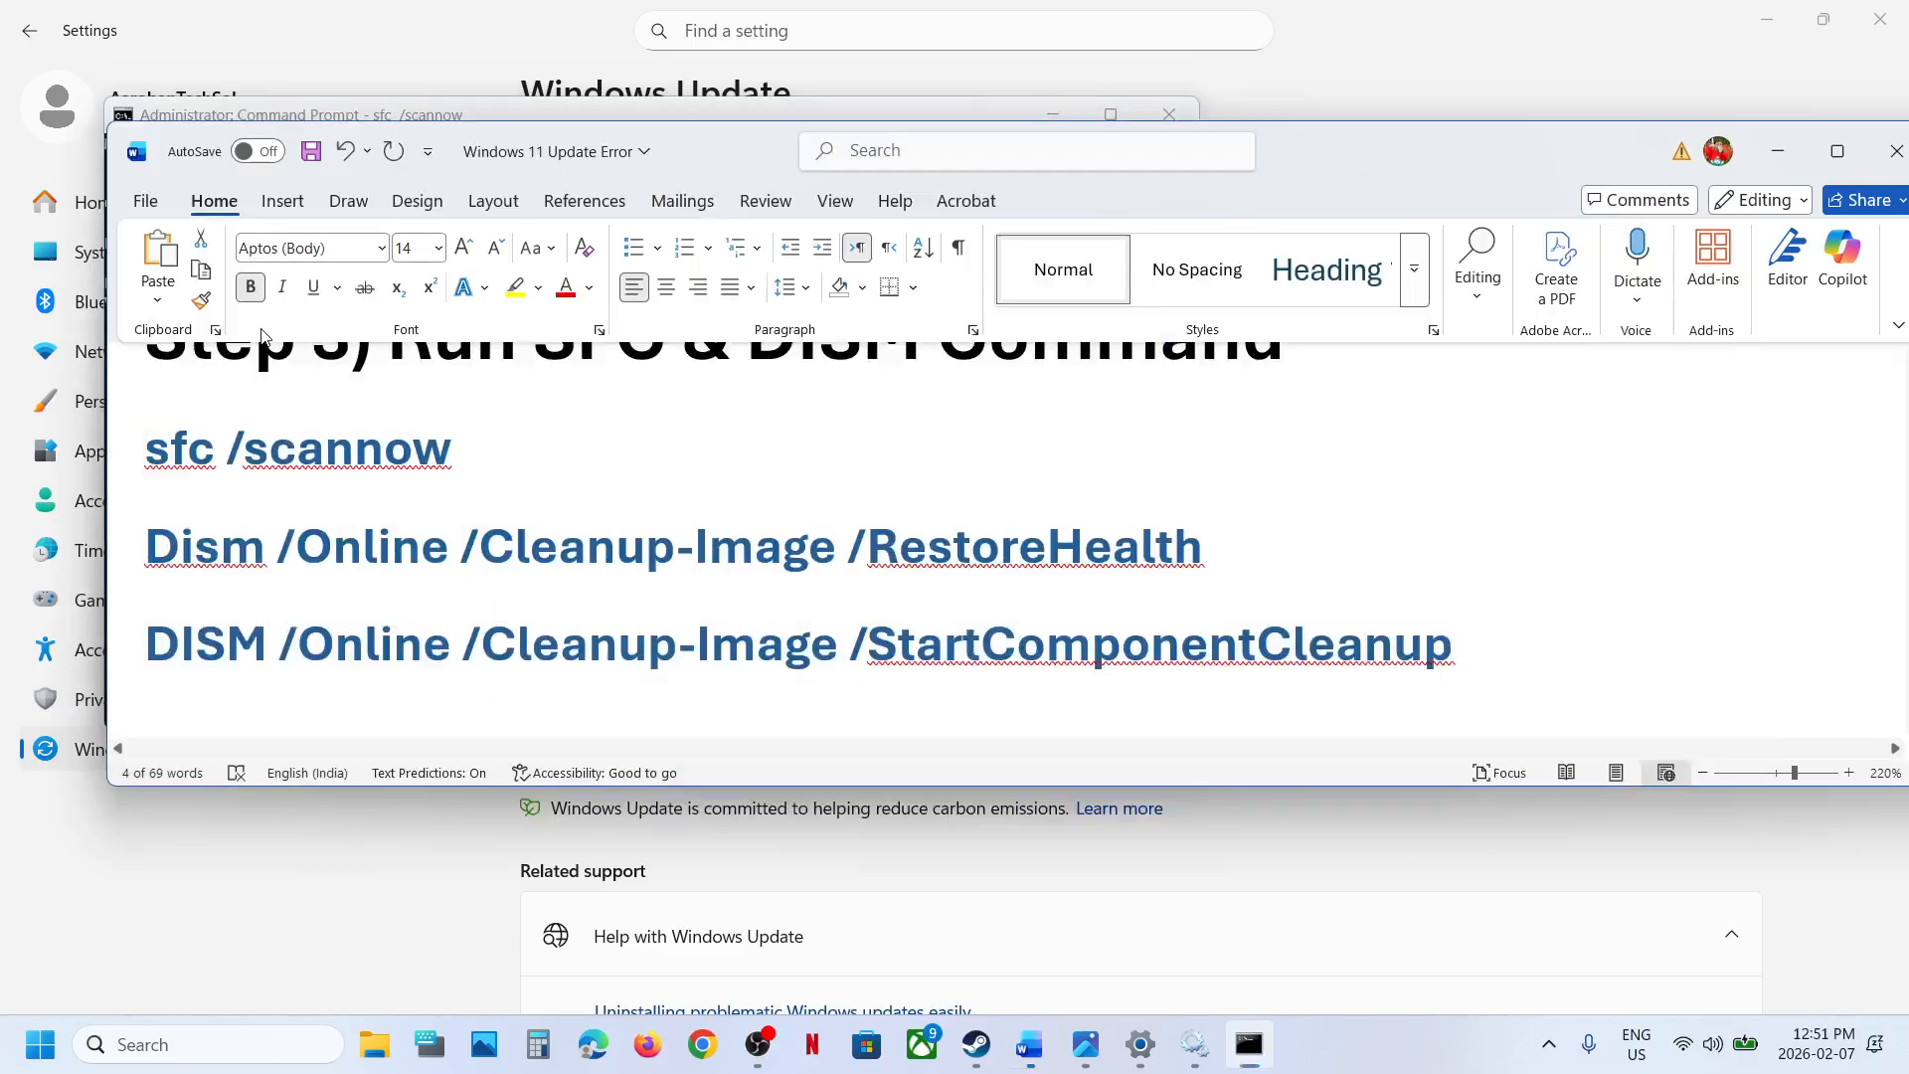
{"action": "key", "text": "alt+Tab"}
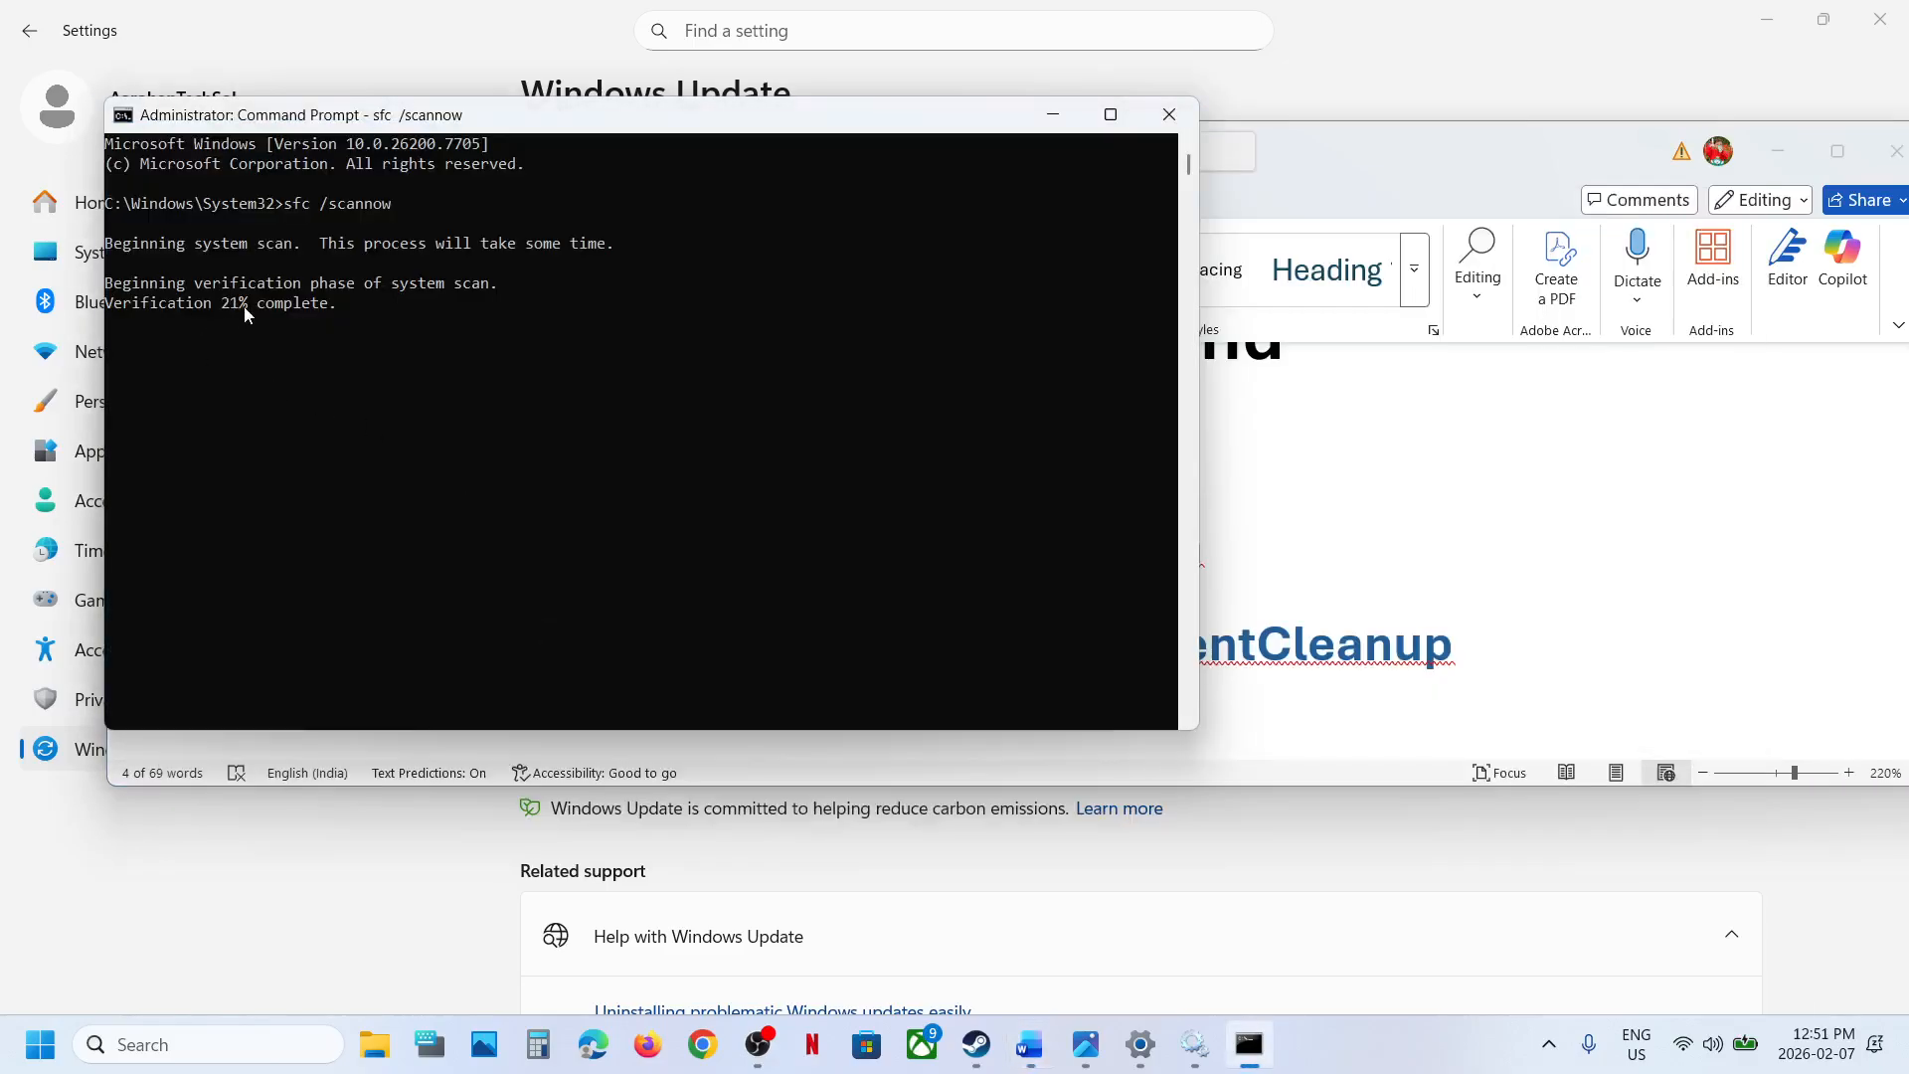
- Switch to Settings and open the Start menu's power options to view the Restart choice
{"action": "left_click", "coordinate": [161, 869]}
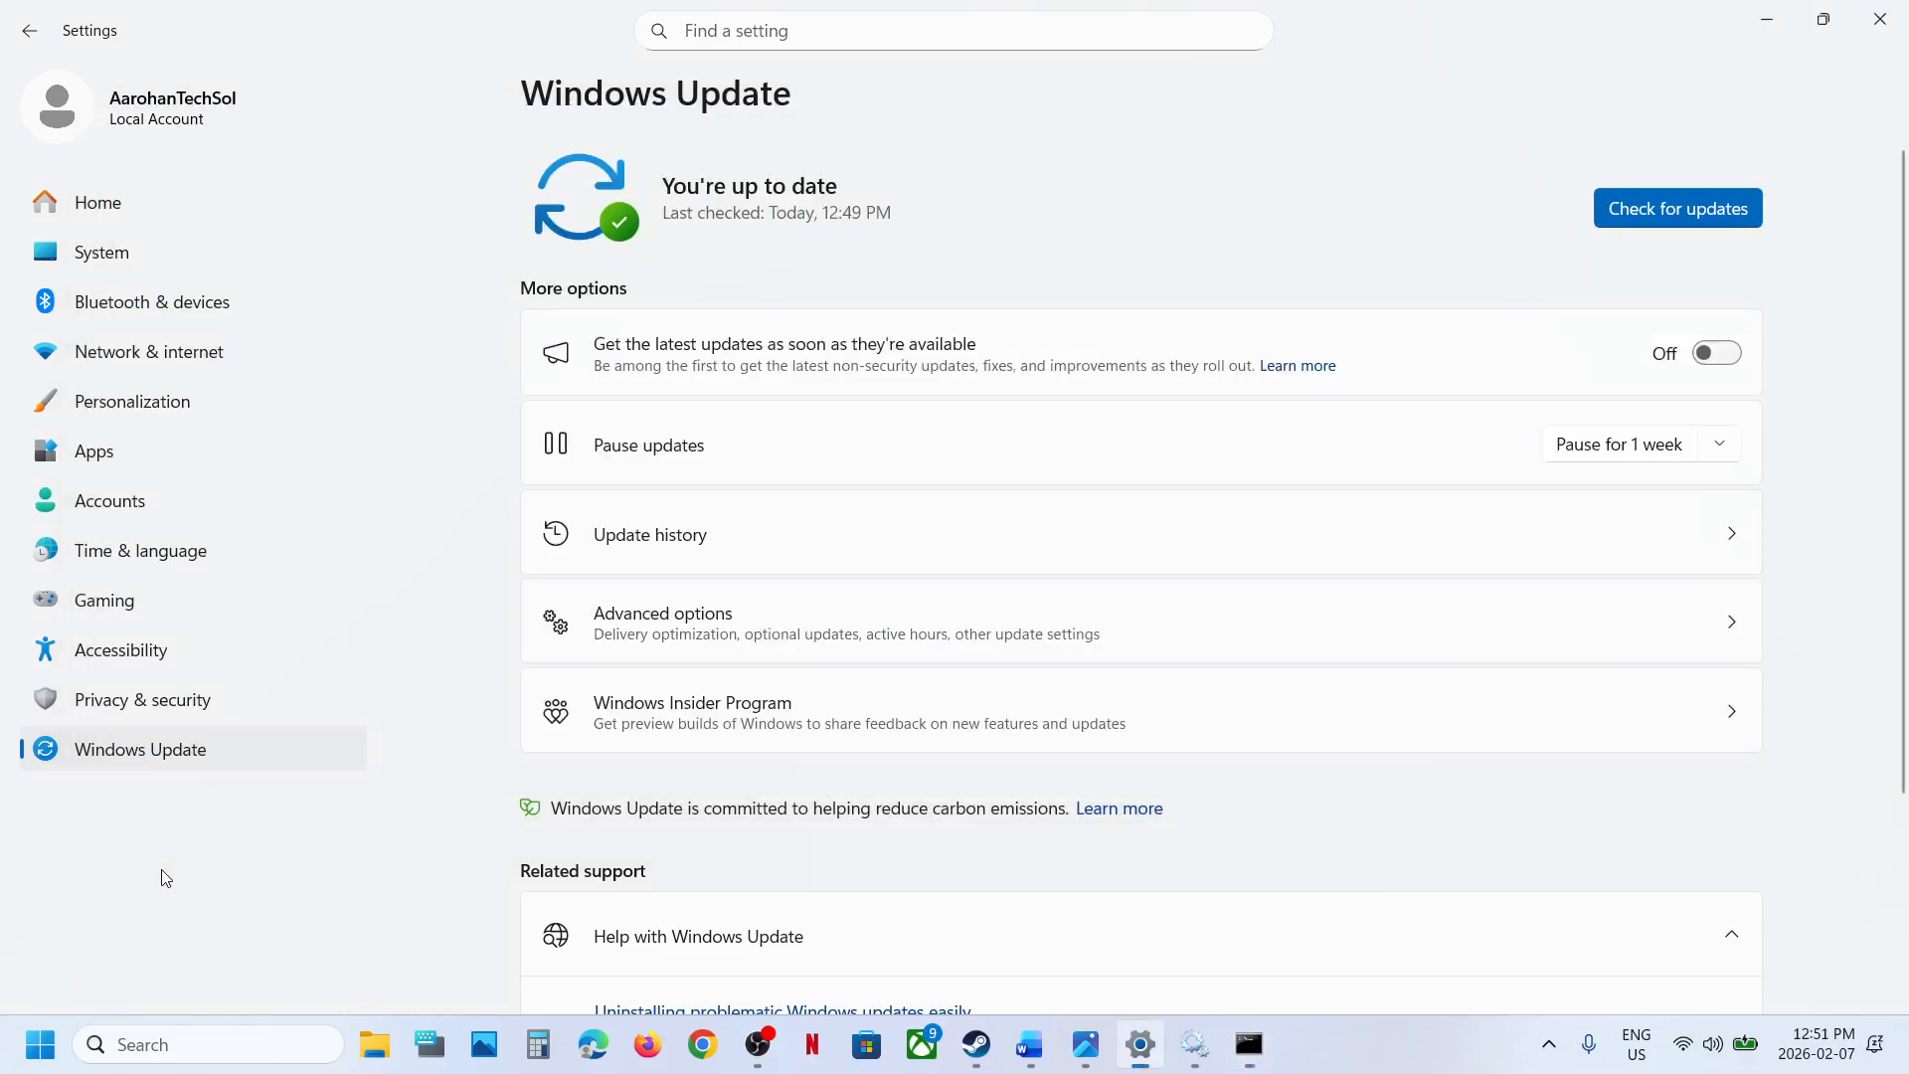
{"action": "left_click", "coordinate": [40, 1044]}
{"action": "left_click", "coordinate": [731, 964]}
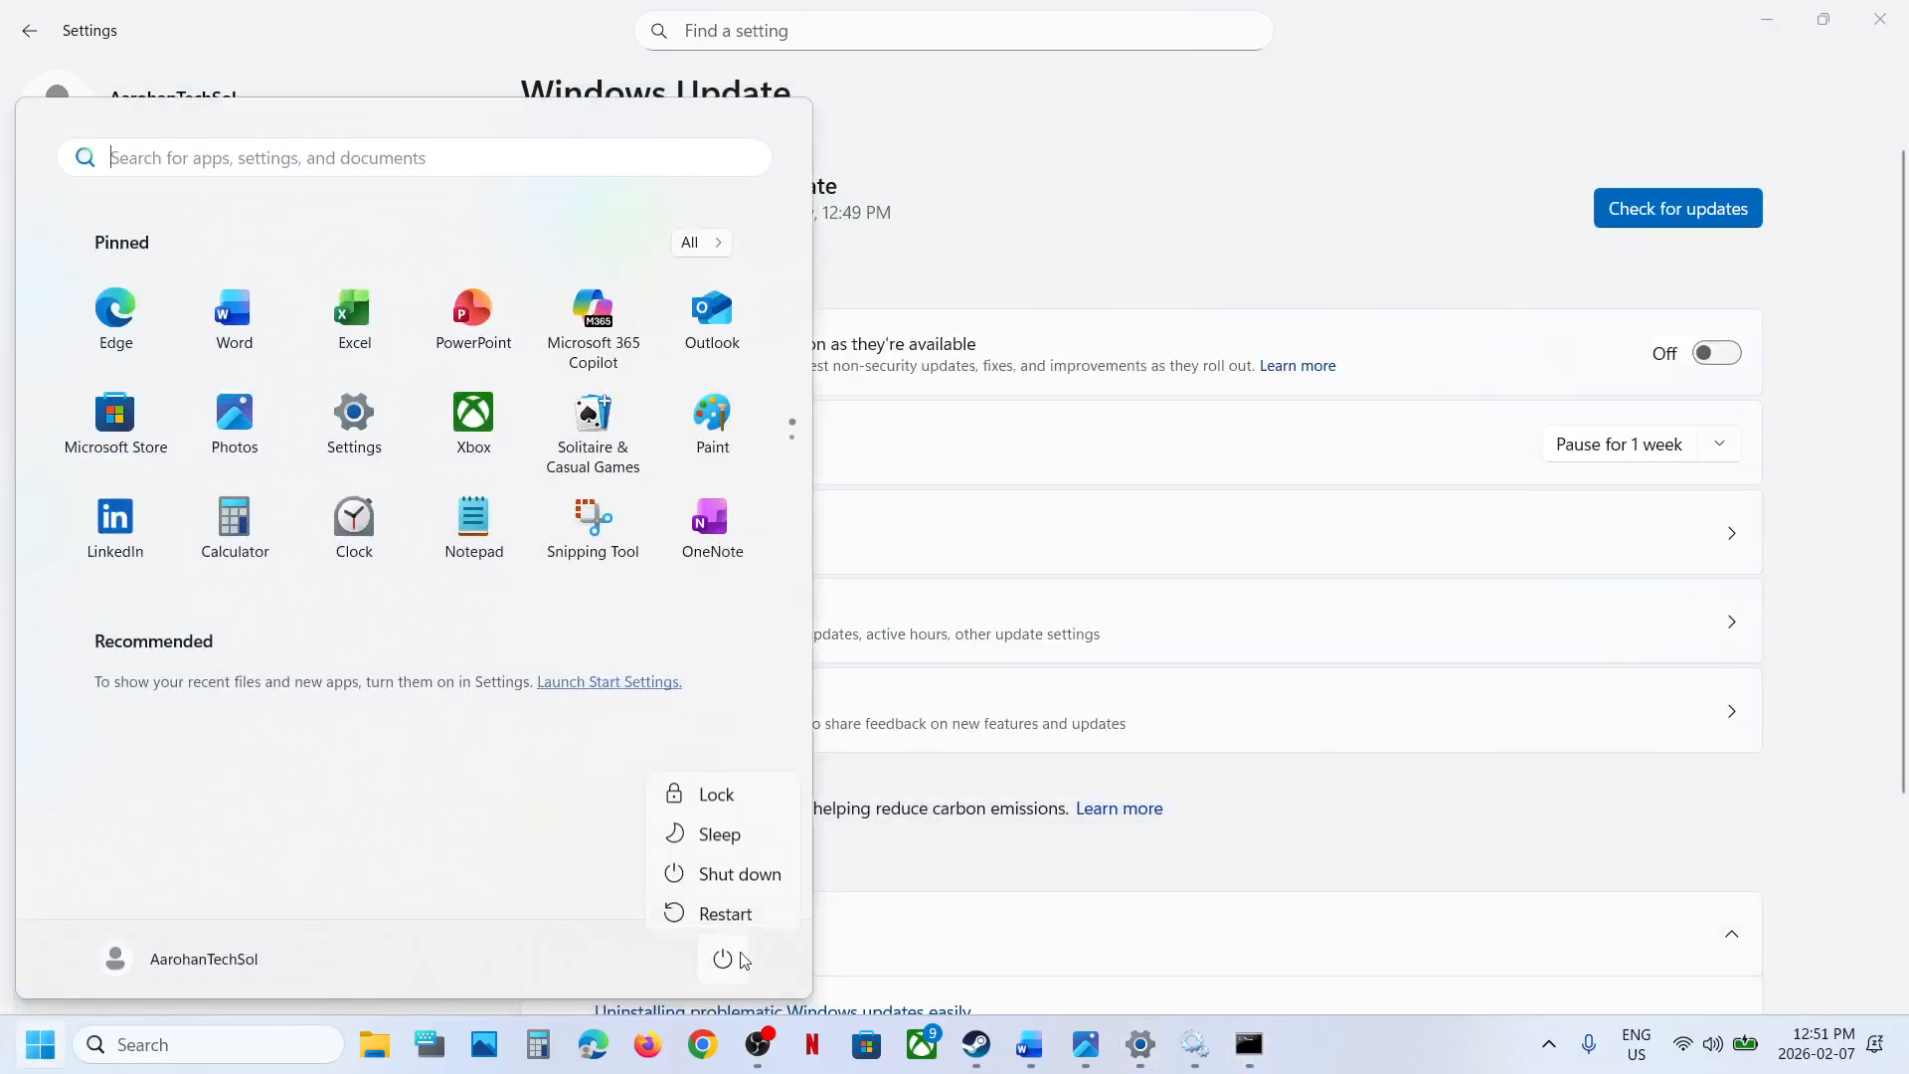
- Switch to the Word document and open the Microsoft Update Catalog link under Step 4 in Chrome
{"action": "left_click", "coordinate": [1030, 1045]}
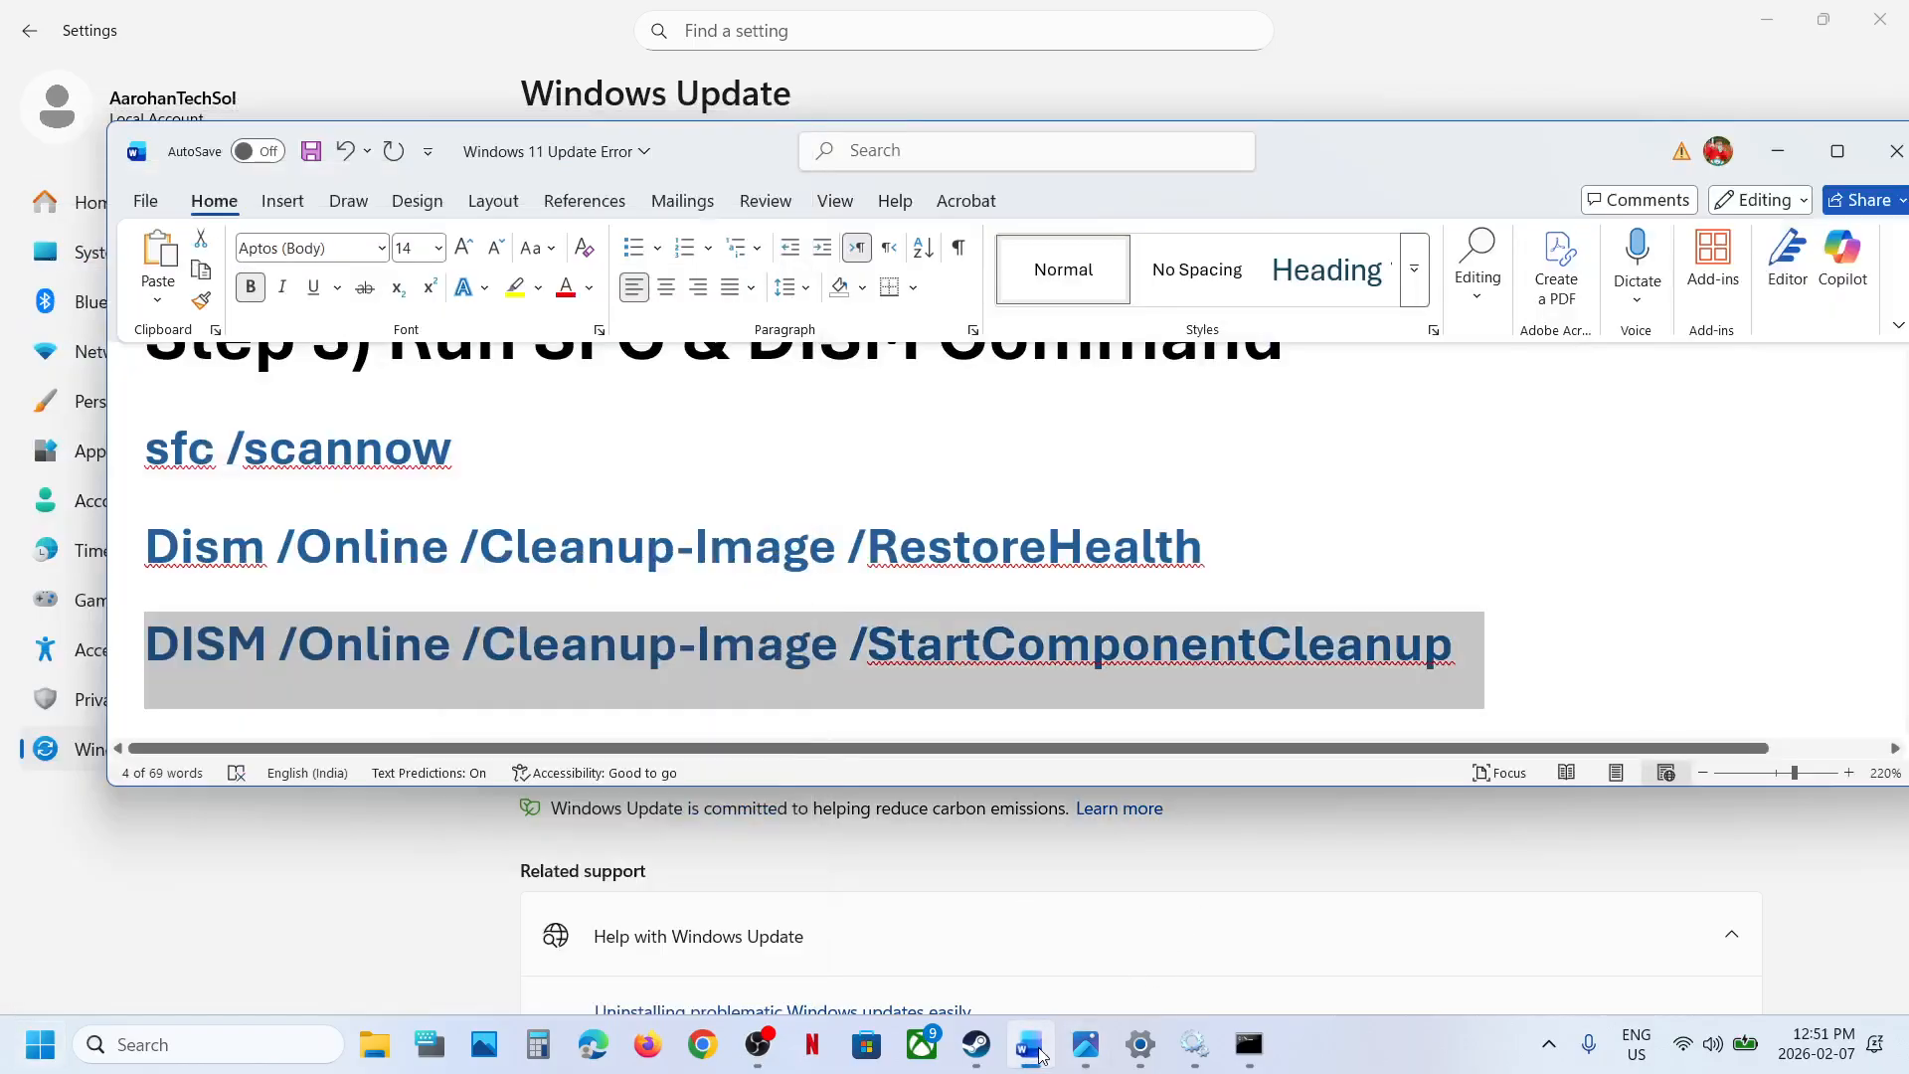
{"action": "scroll", "coordinate": [873, 554], "scroll_direction": "down", "scroll_amount": 5}
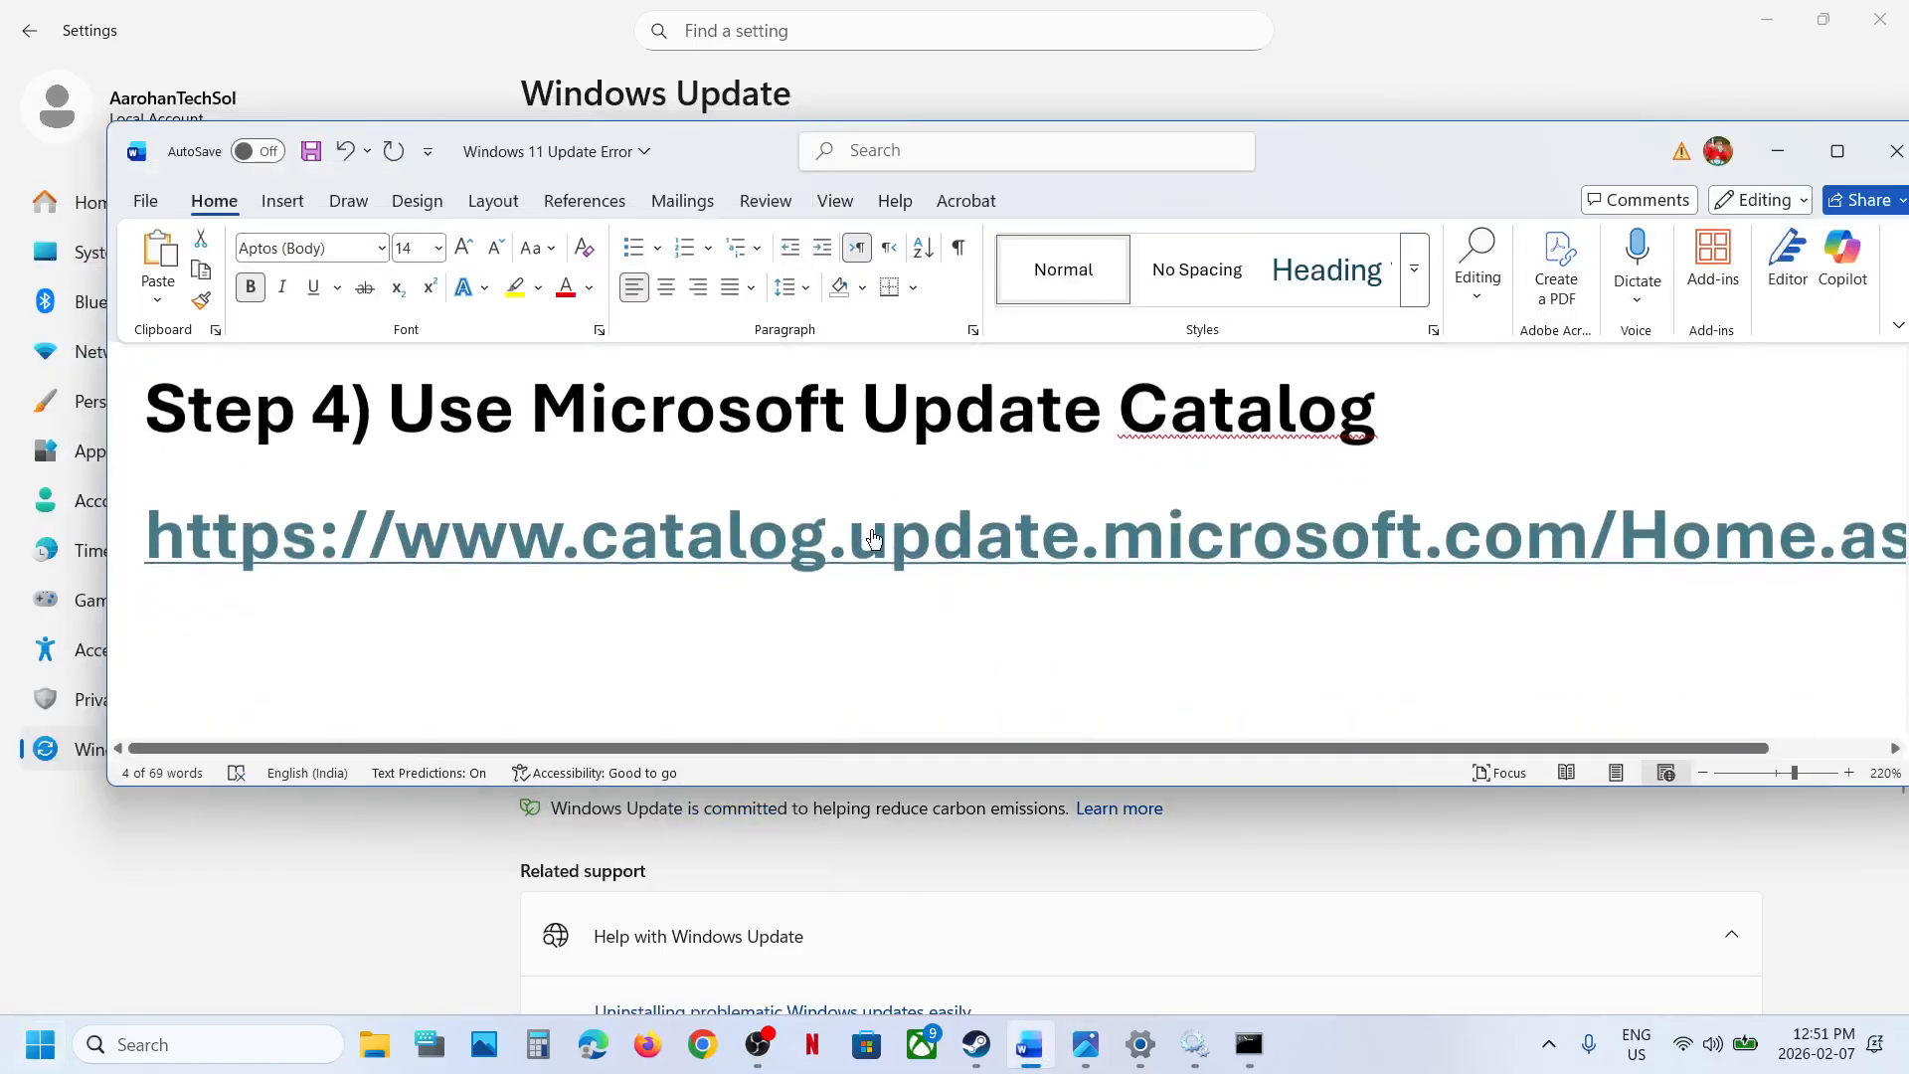
{"action": "left_click", "coordinate": [872, 554], "text": "ctrl"}
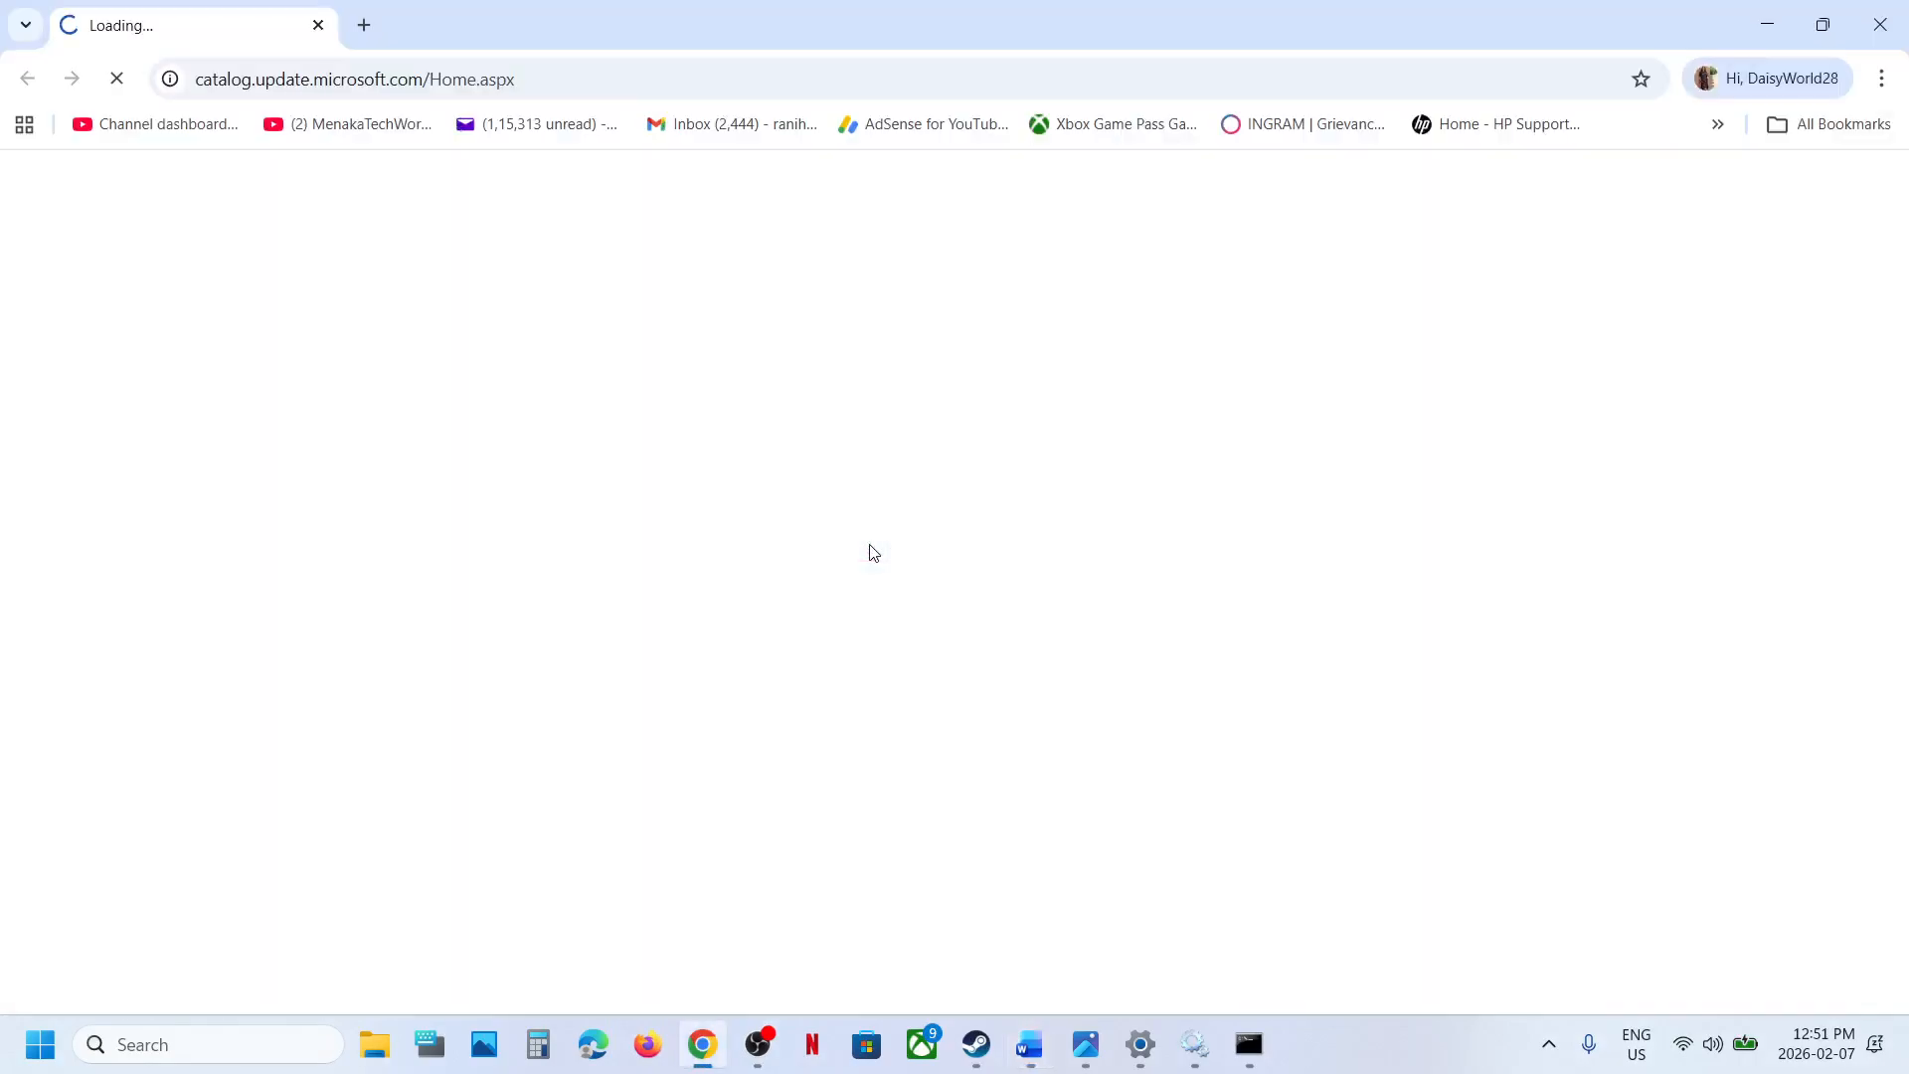
- Switch to Settings, open the Windows Update history and copy the update number KB5074105
{"action": "left_click", "coordinate": [1140, 1044]}
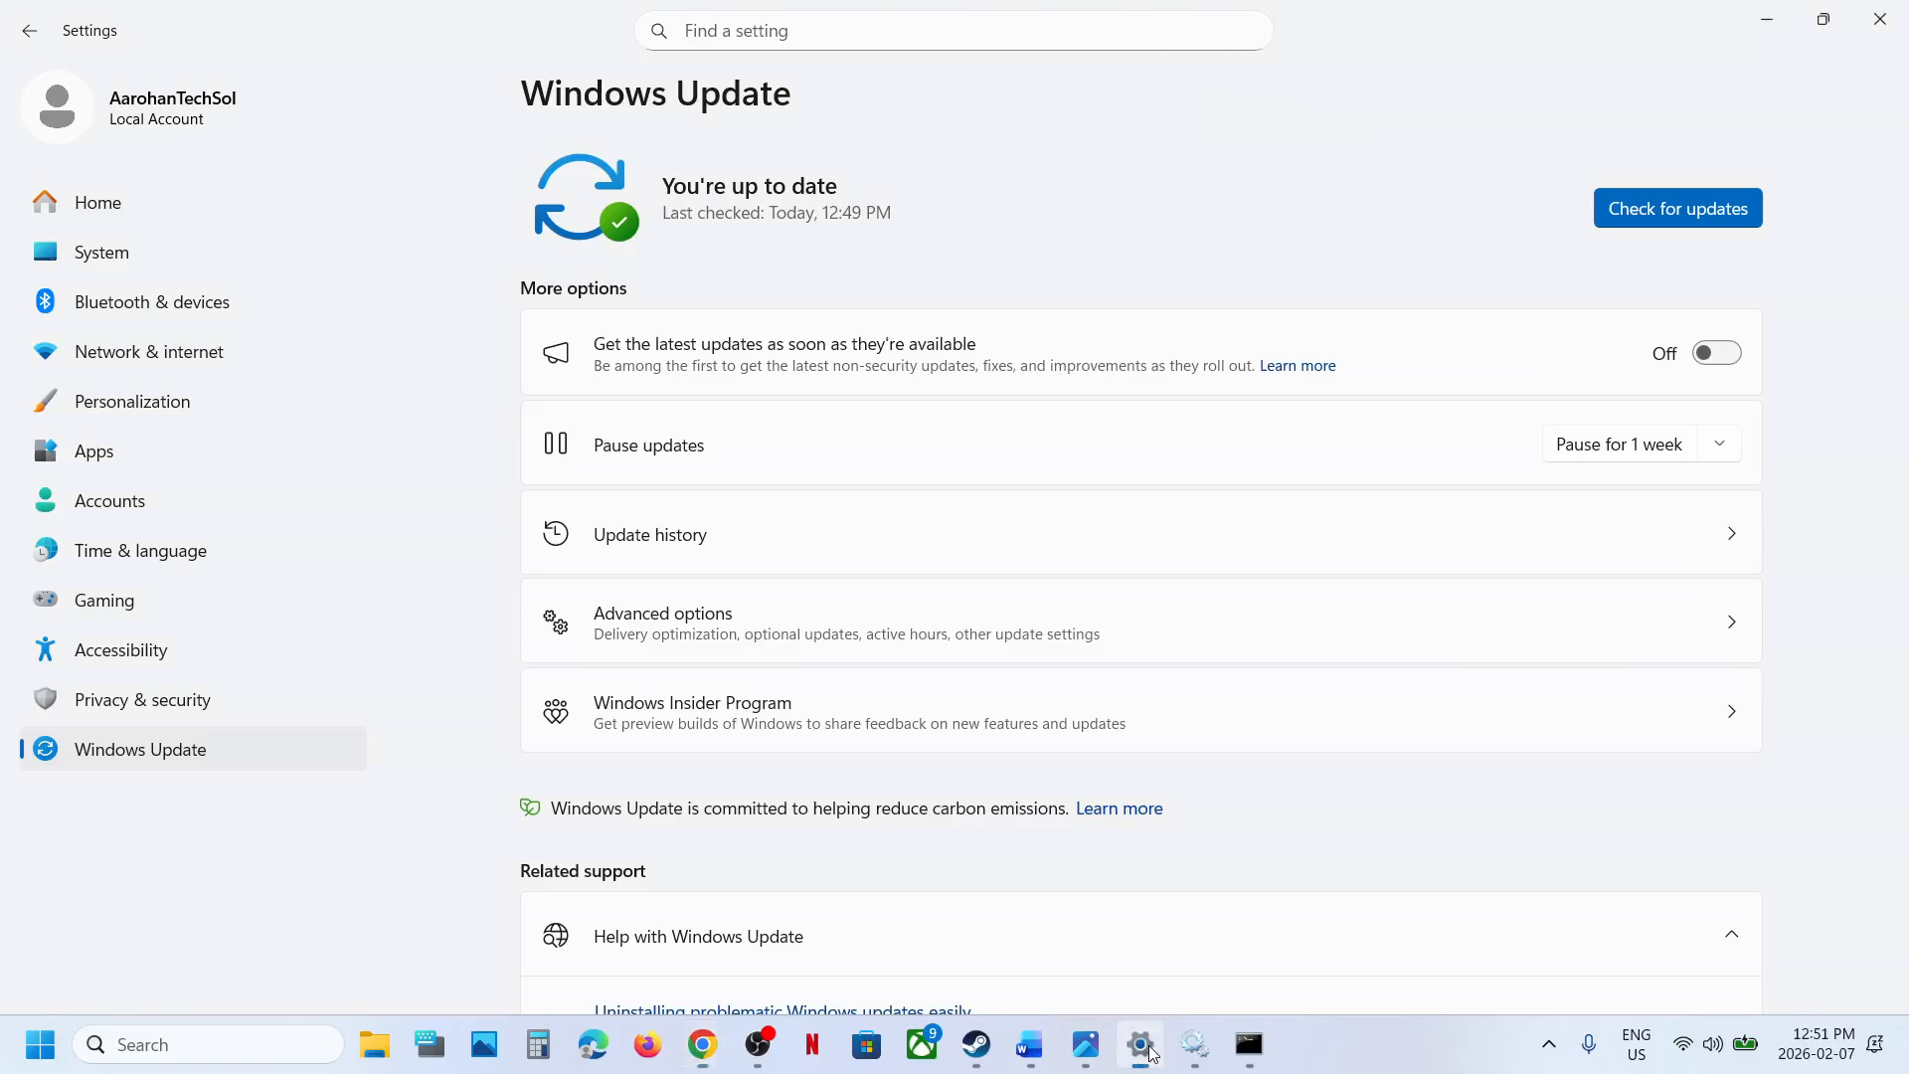
{"action": "left_click", "coordinate": [675, 549]}
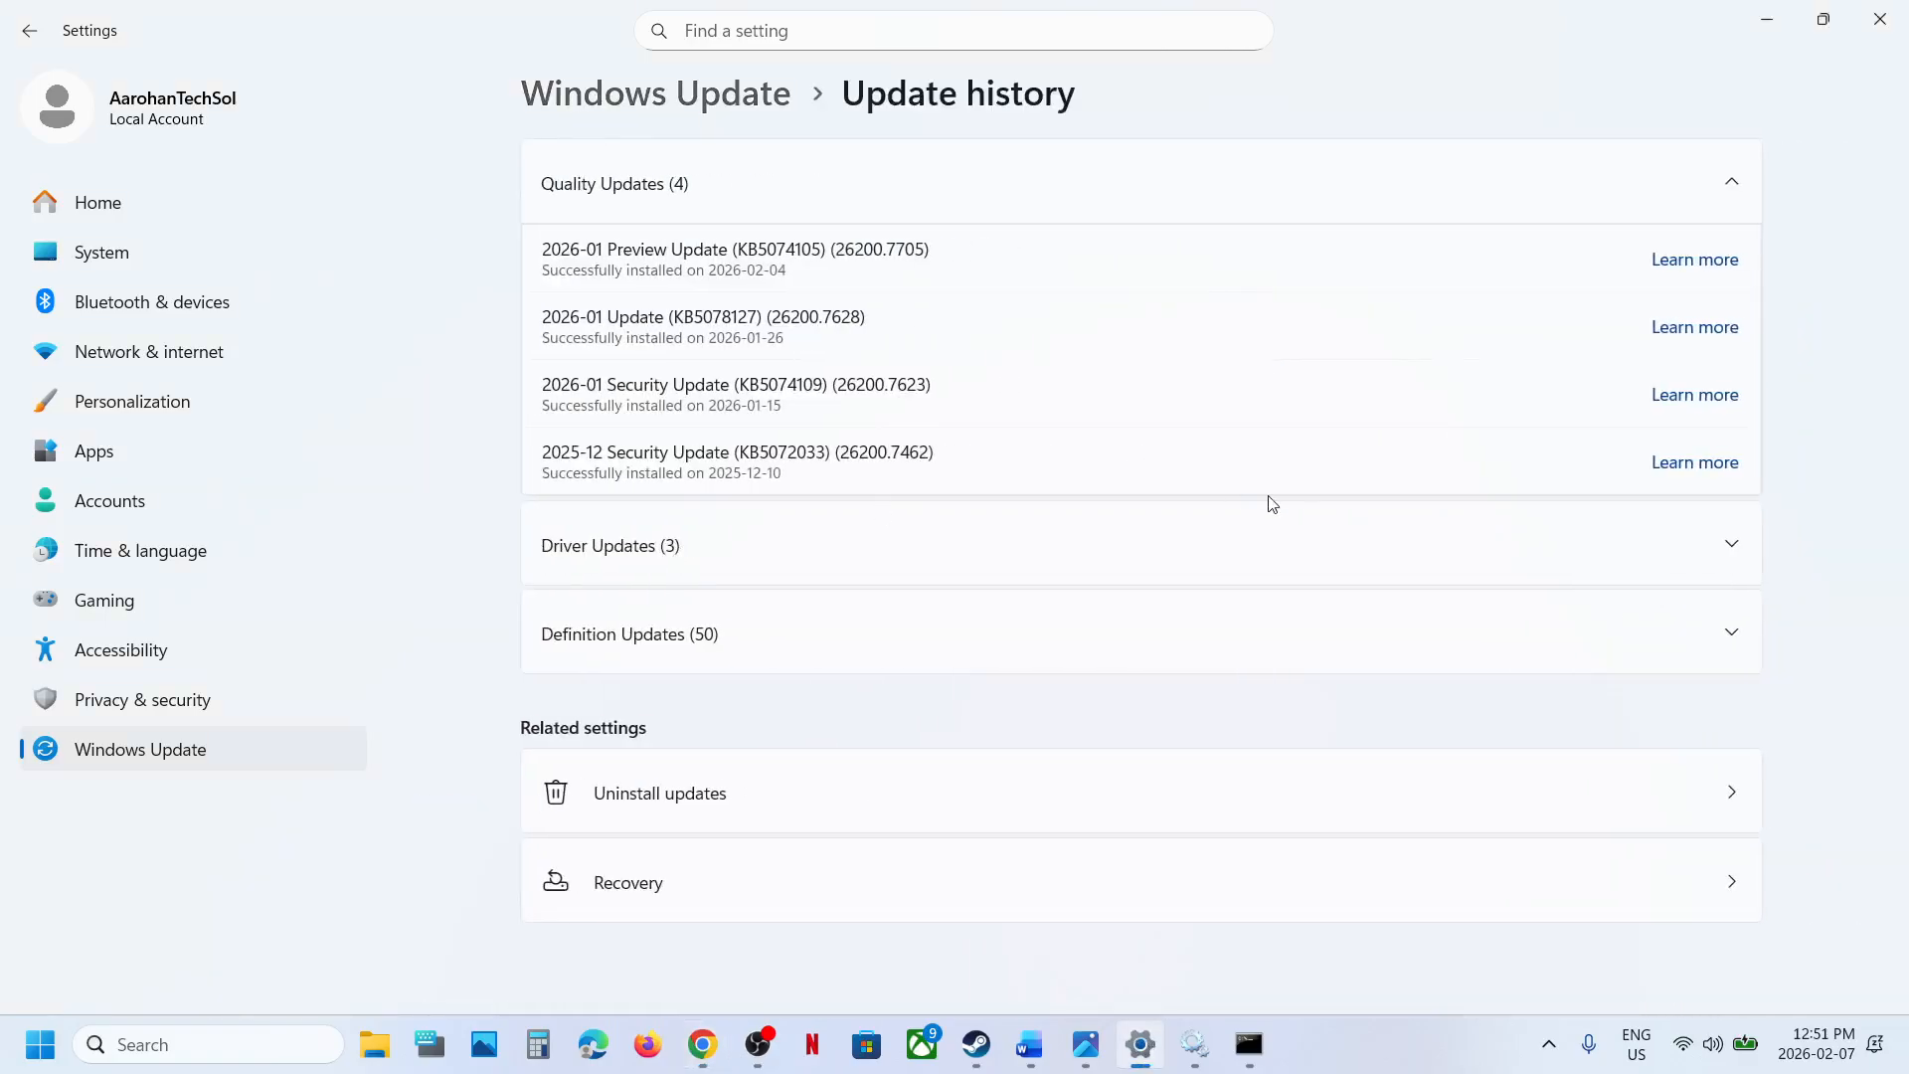
{"action": "double_click", "coordinate": [791, 250]}
{"action": "key", "text": "ctrl+c"}
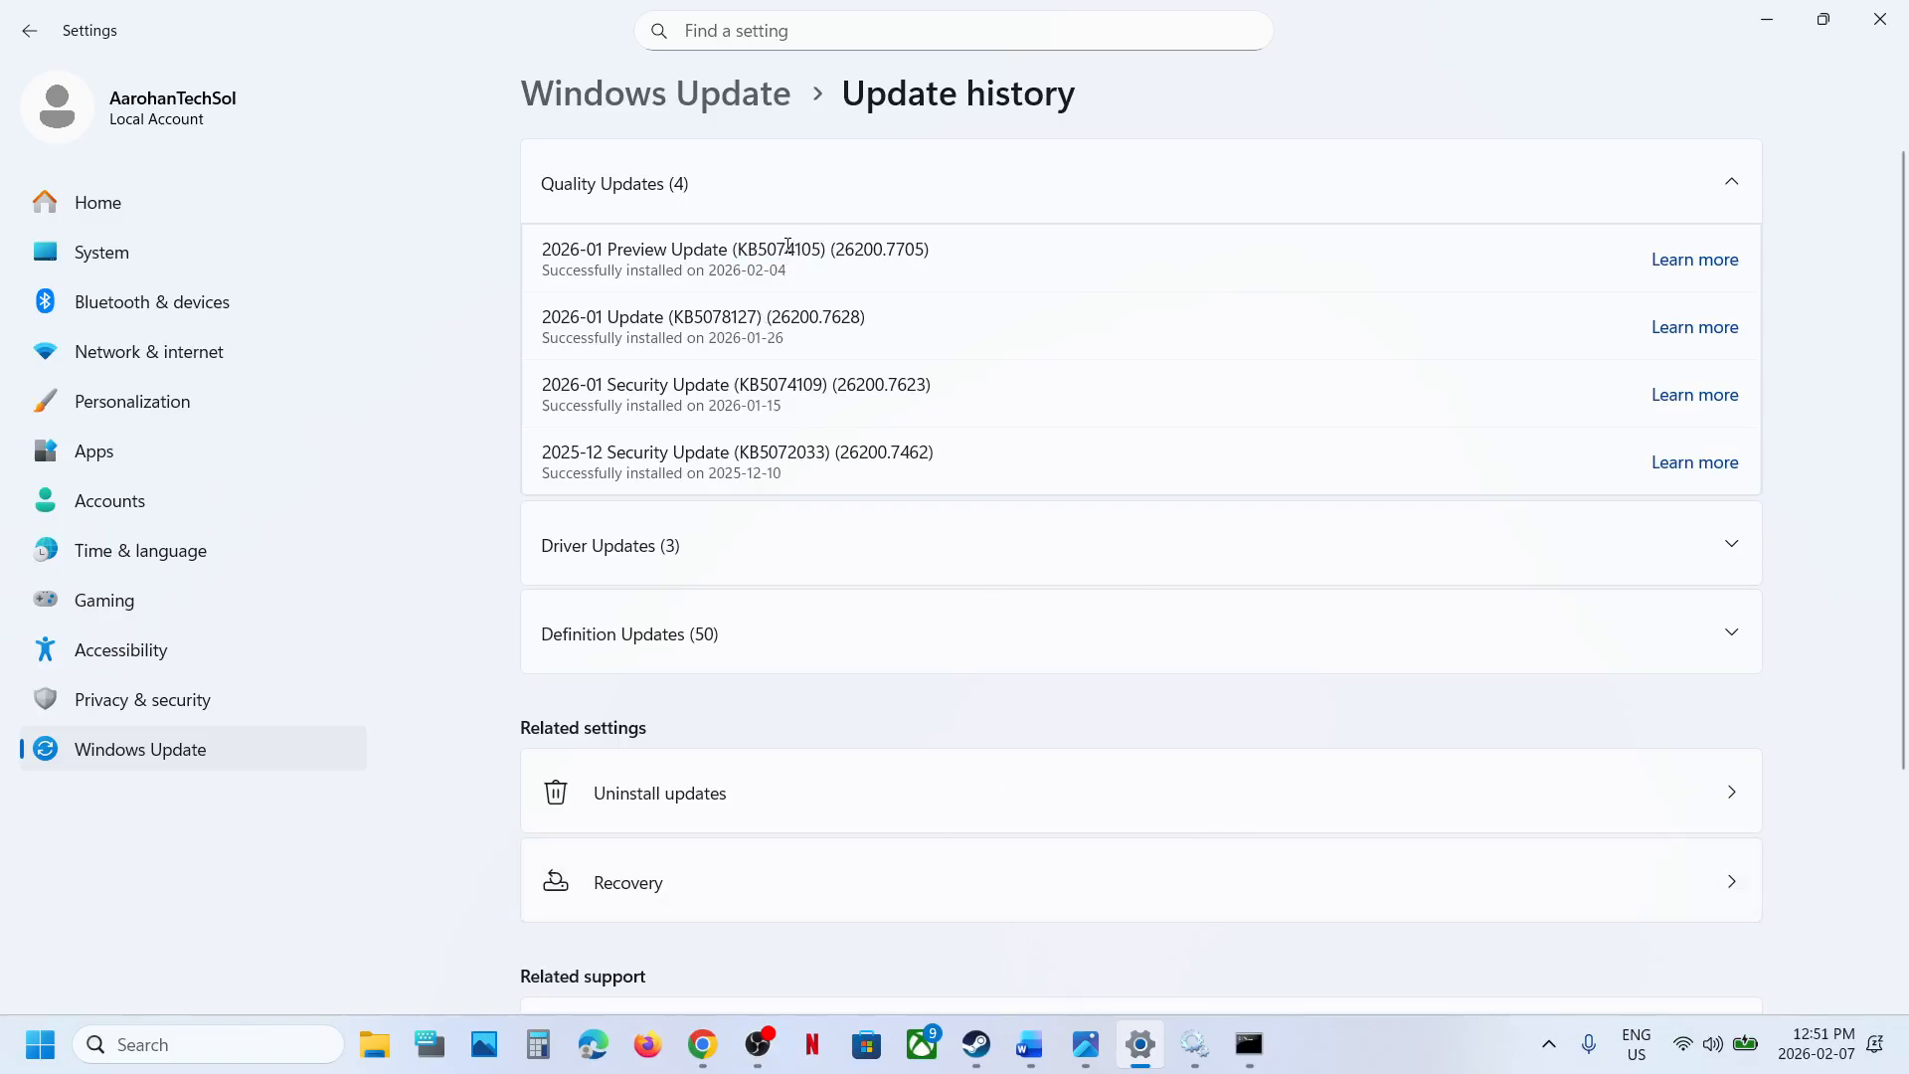
{"action": "double_click", "coordinate": [792, 388]}
- Switch to Chrome and search the Microsoft Update Catalog for KB5074105
{"action": "left_click", "coordinate": [703, 1044]}
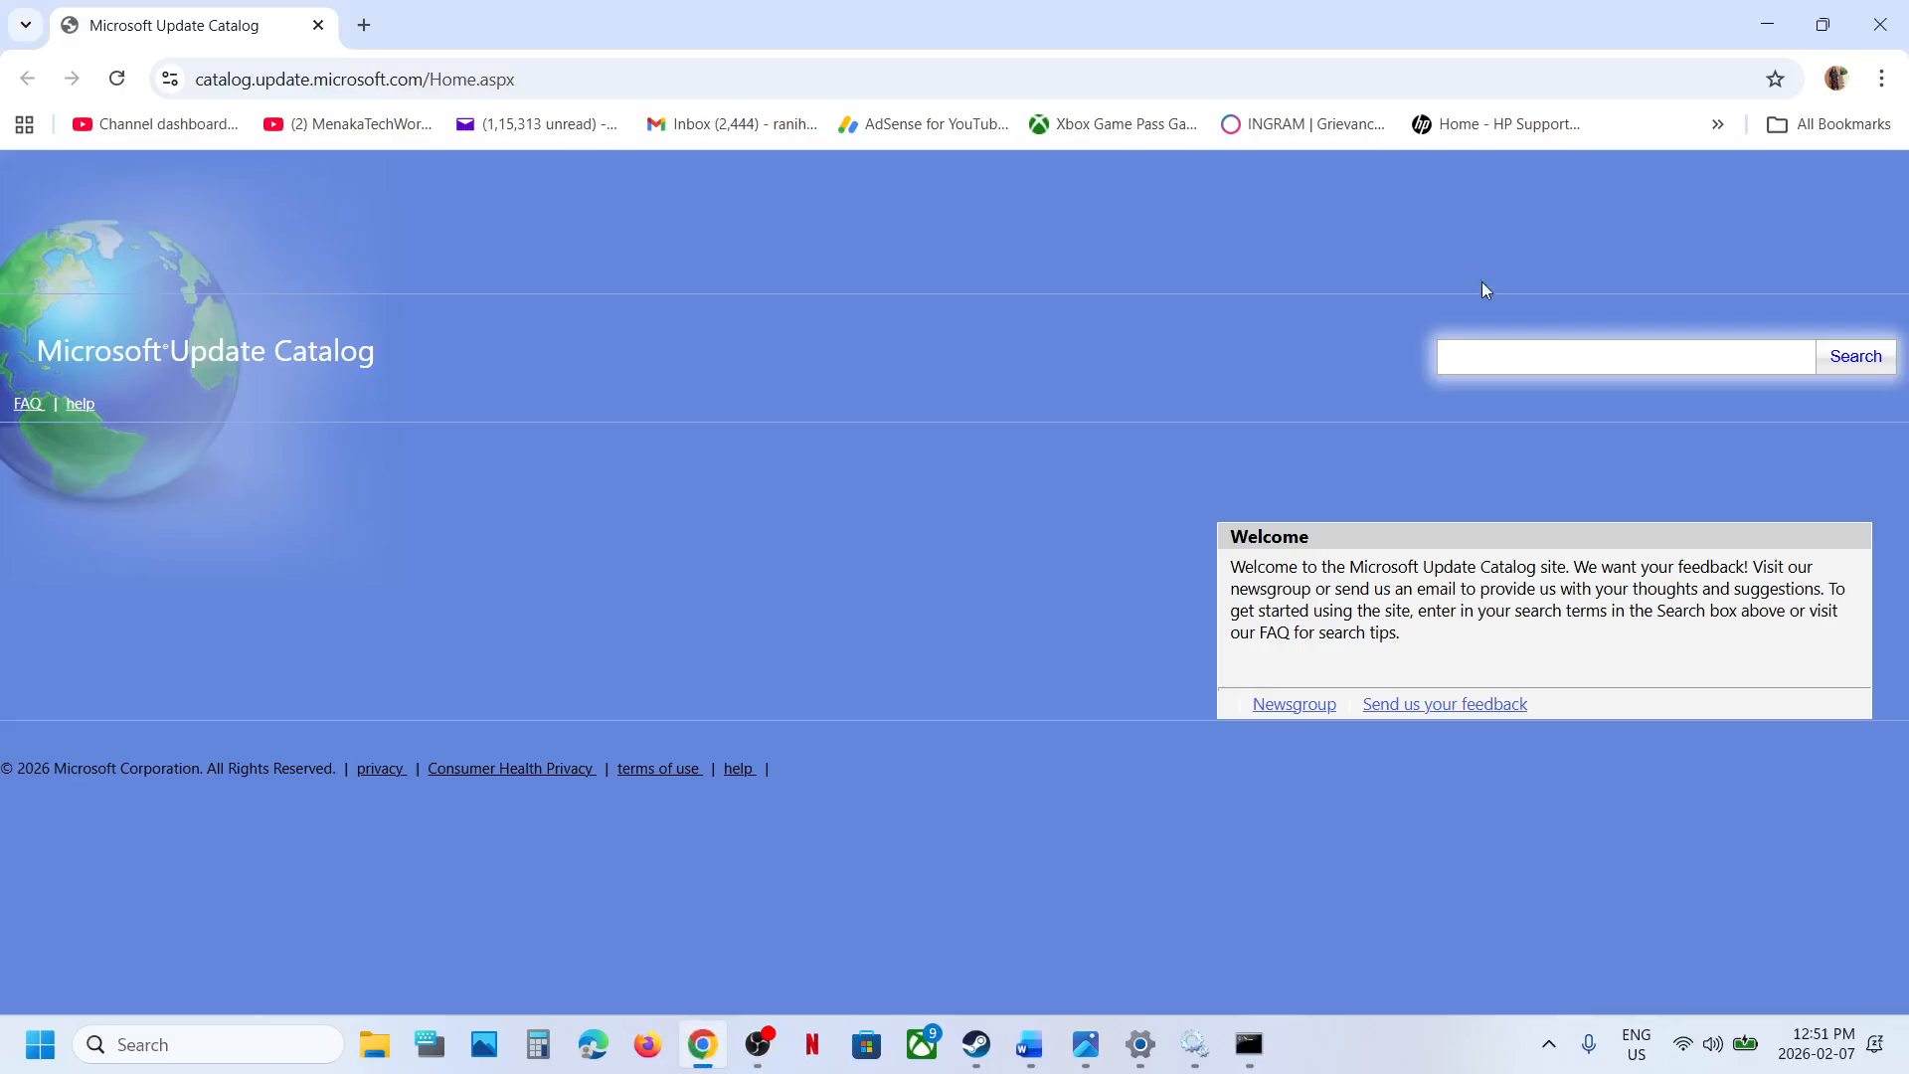
{"action": "left_click", "coordinate": [1491, 356]}
{"action": "key", "text": "ctrl+v"}
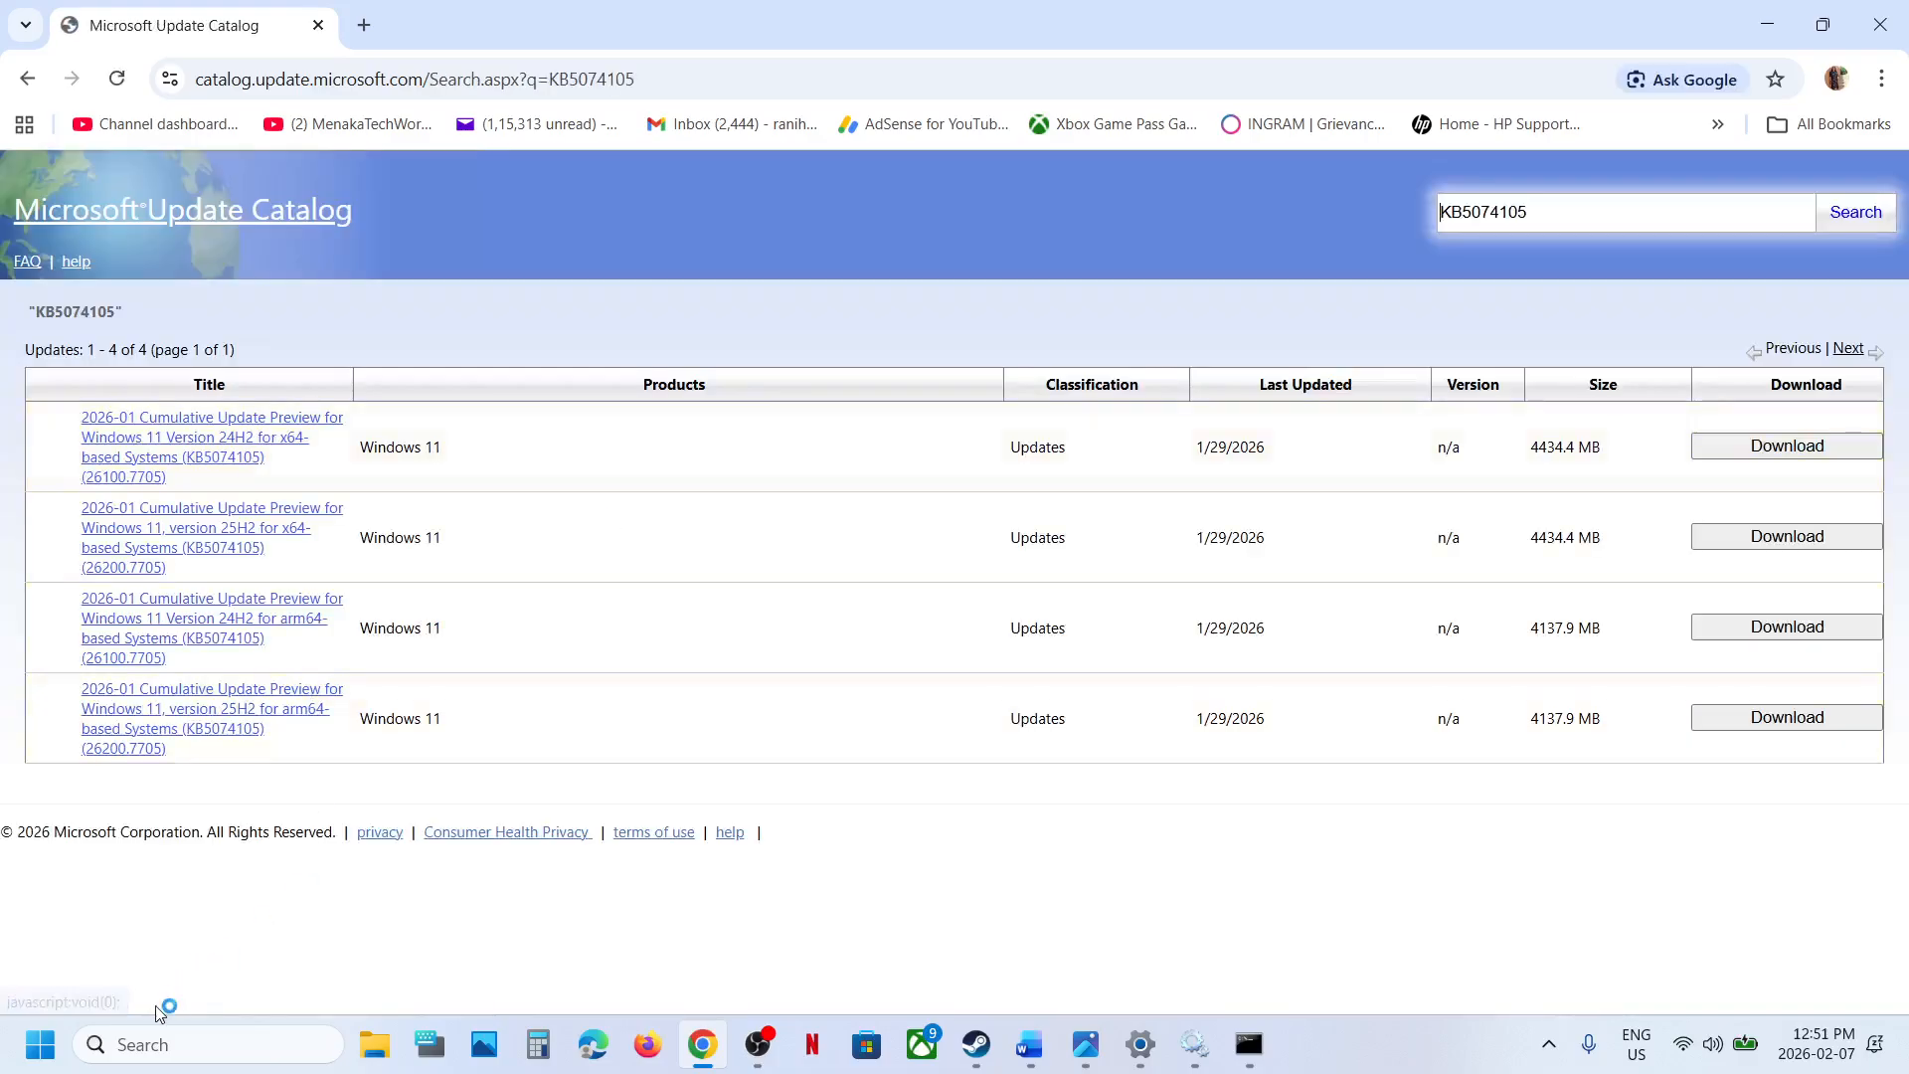
- Run winver from Windows search to check the installed Windows version, then close the About Windows dialog
{"action": "left_click", "coordinate": [149, 1044]}
{"action": "type", "text": "win"}
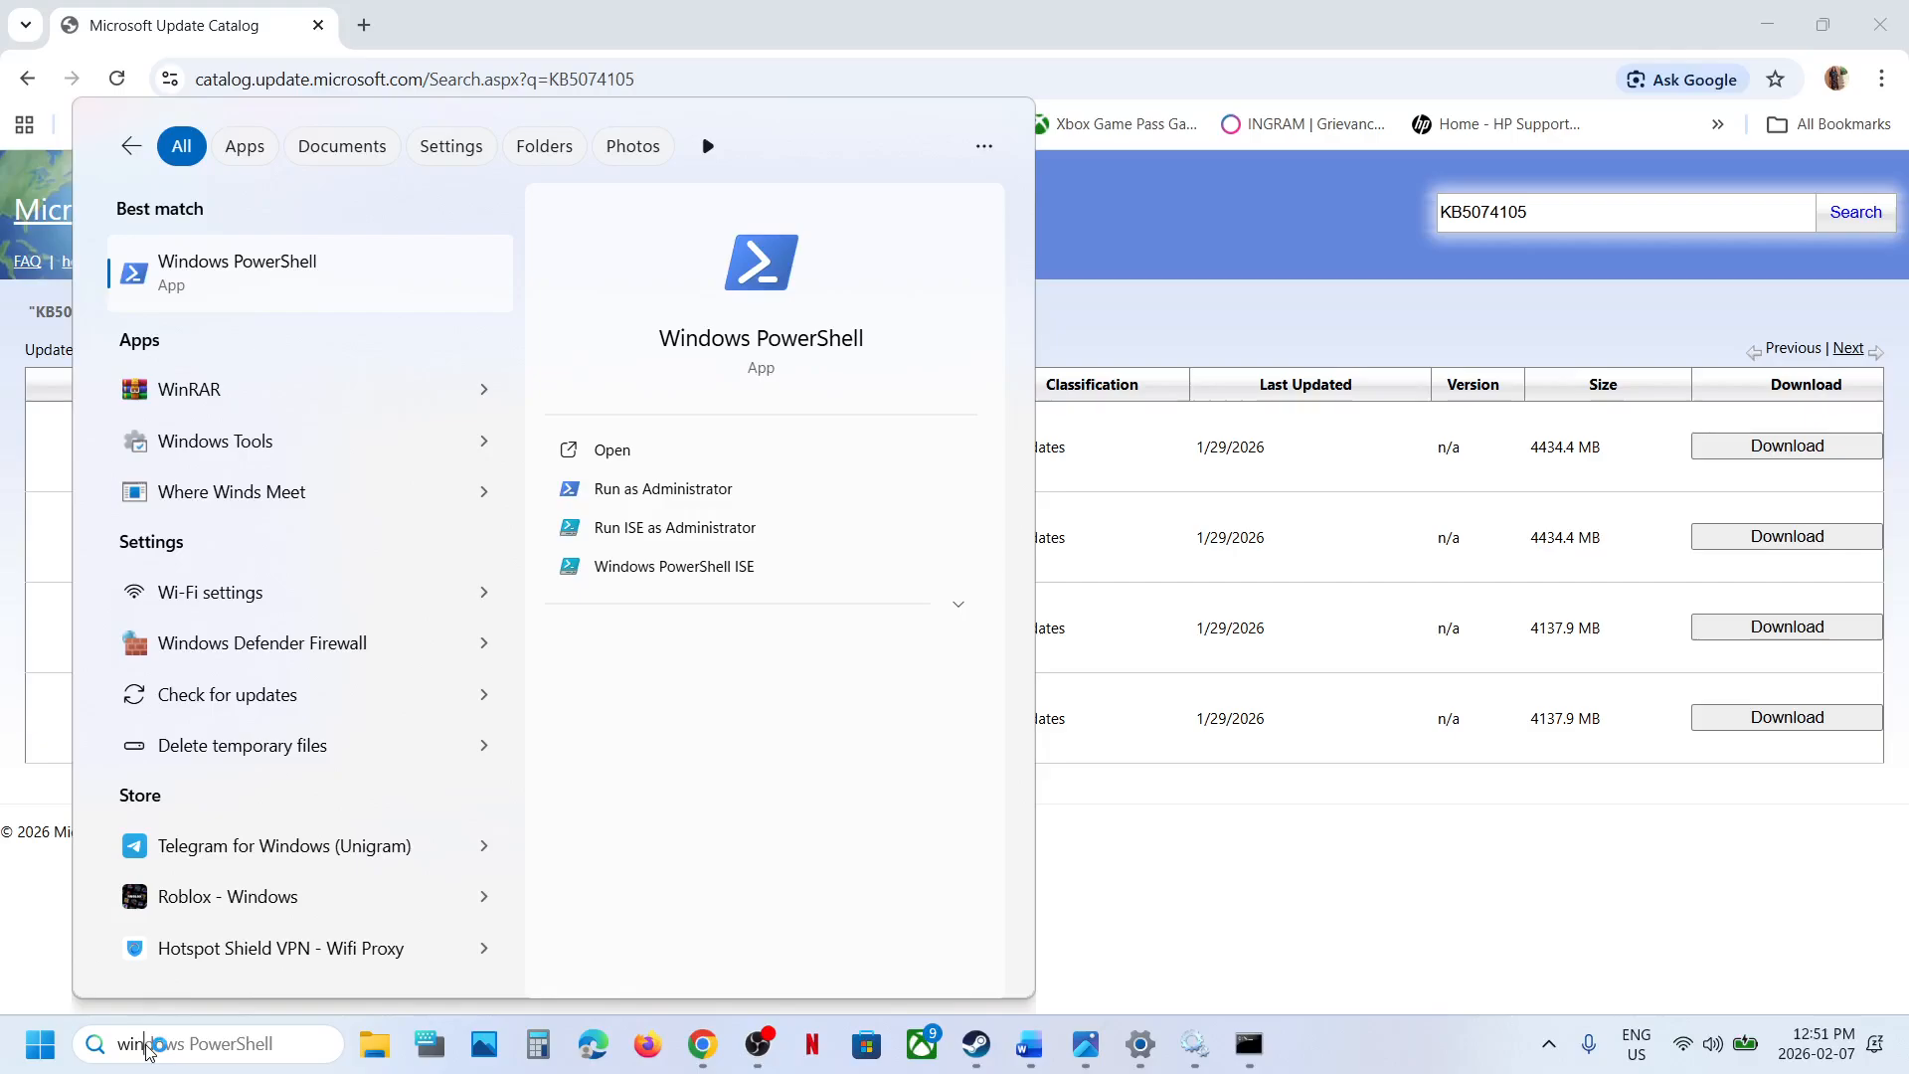
{"action": "type", "text": "ver"}
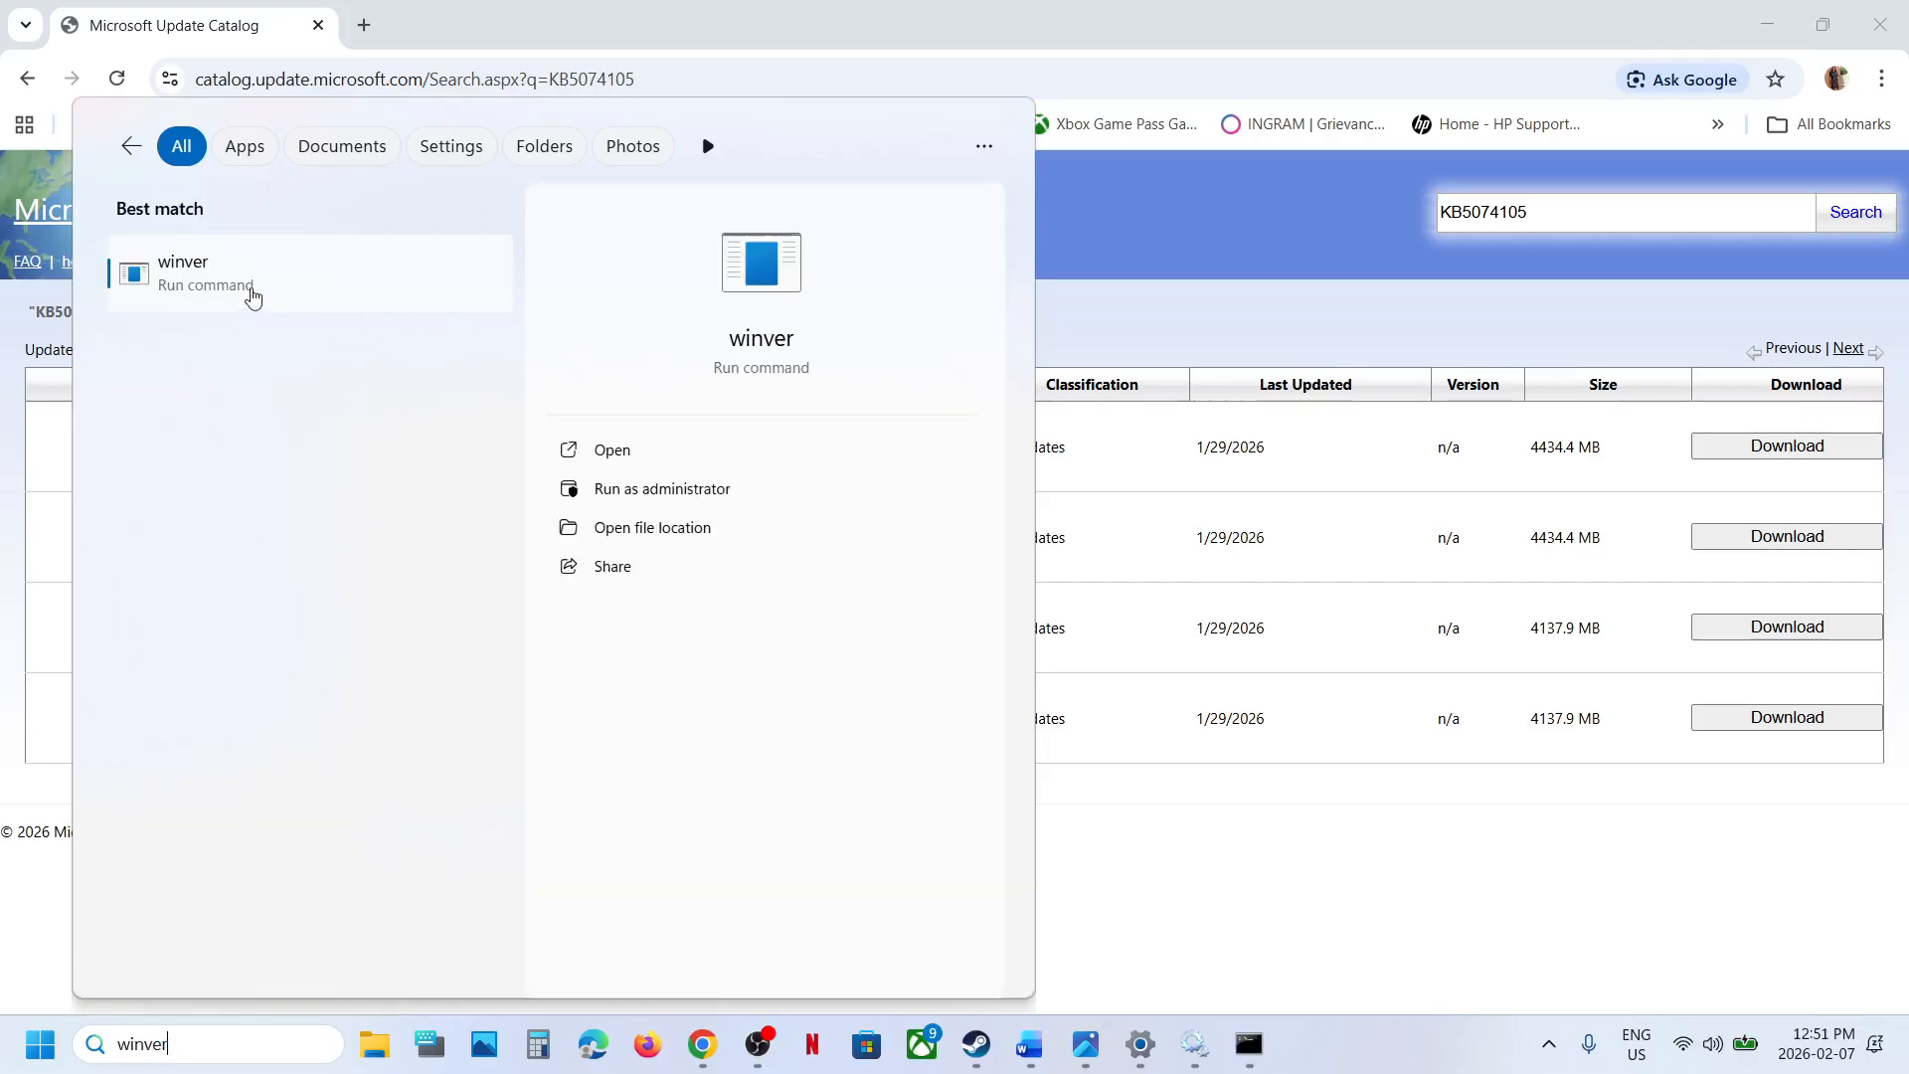
{"action": "left_click", "coordinate": [210, 285]}
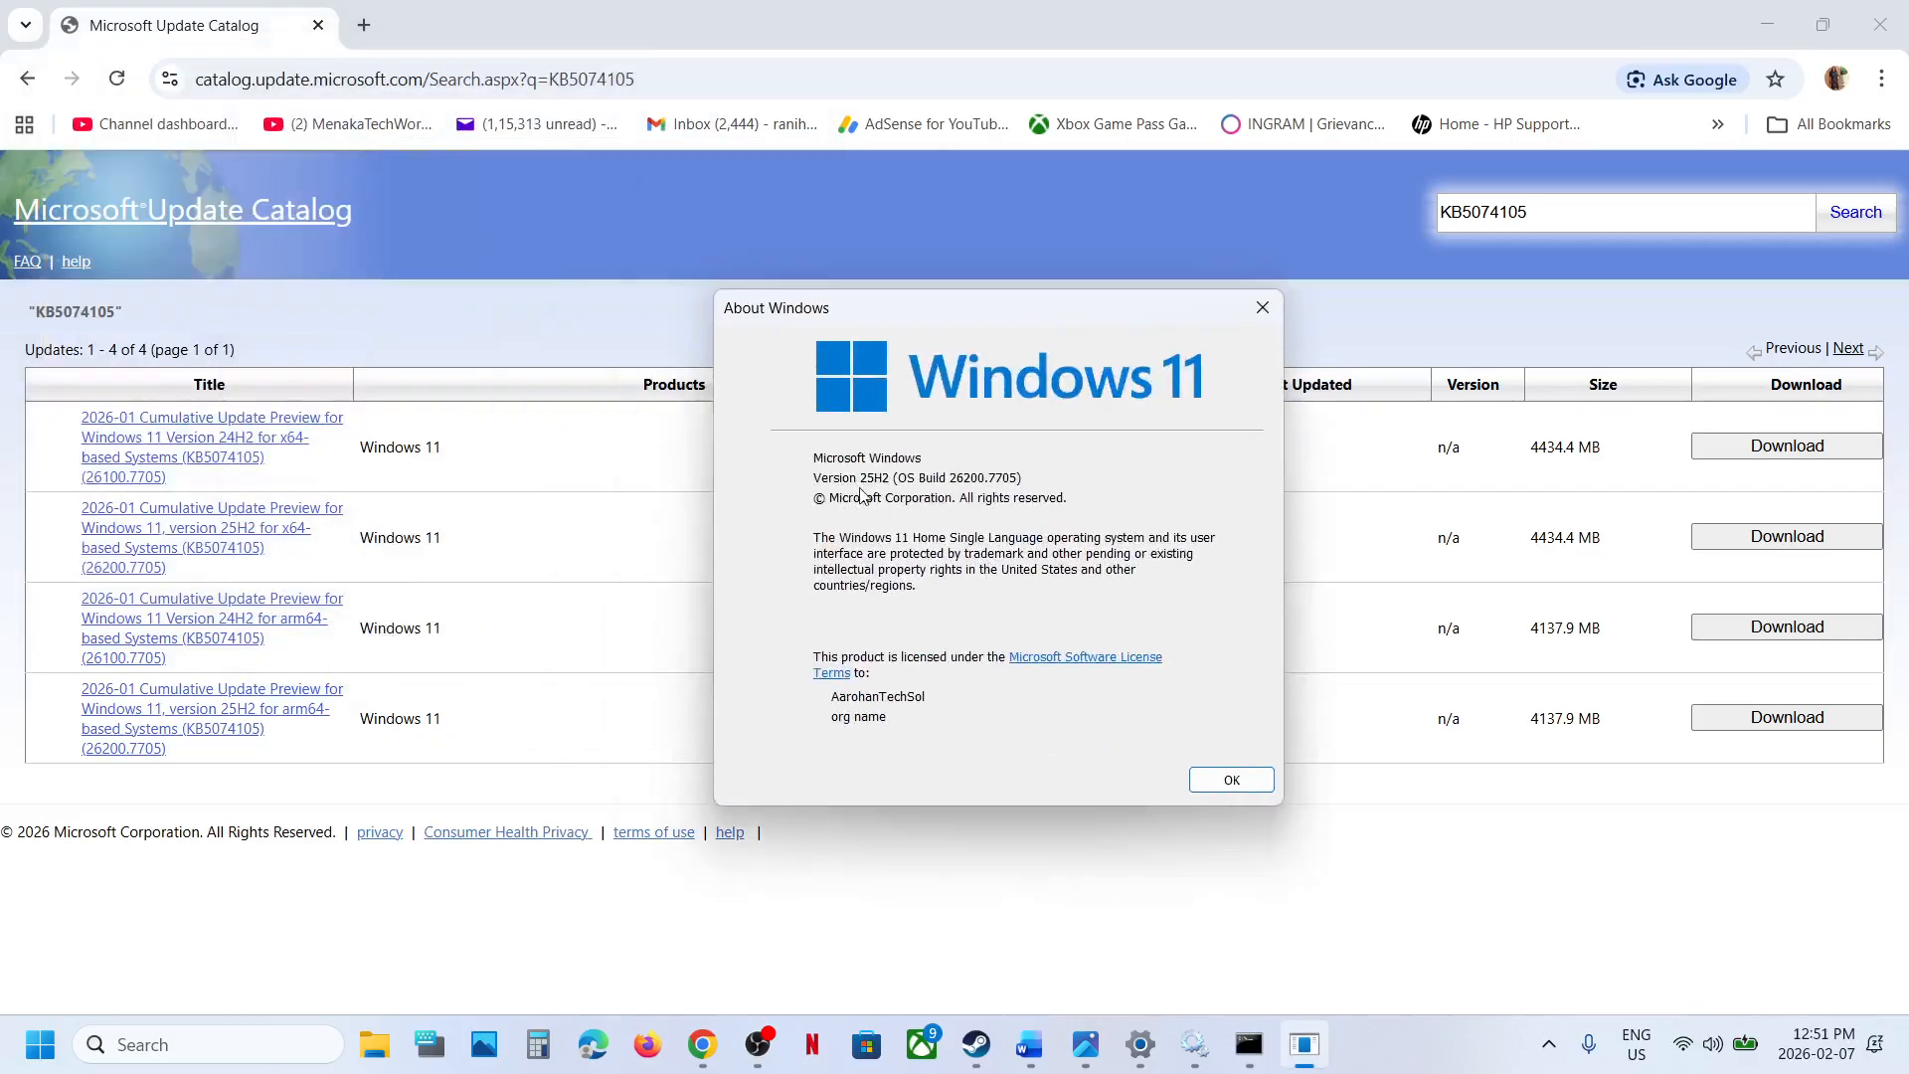
{"action": "left_click", "coordinate": [1263, 309]}
- Check the system type under System > About in Settings, then close Settings
{"action": "key", "text": "alt+Tab"}
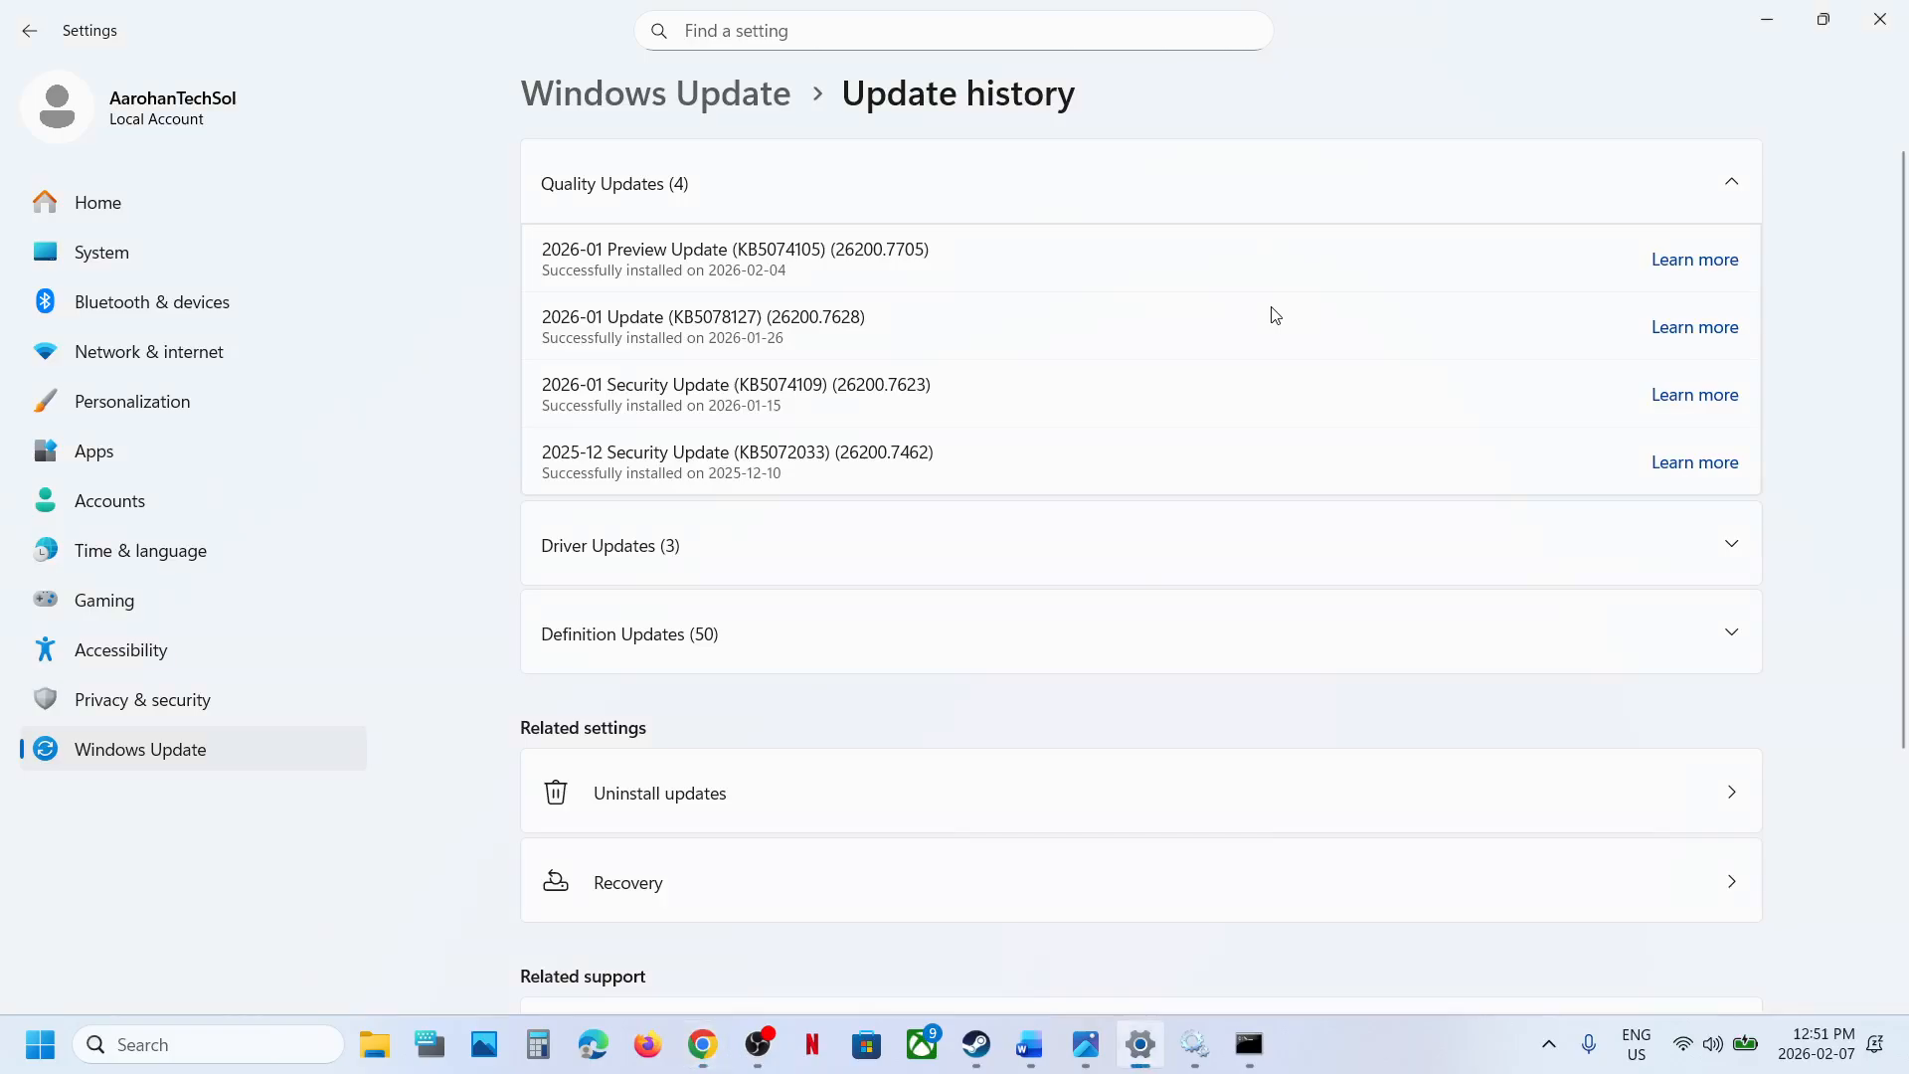
{"action": "left_click", "coordinate": [91, 256]}
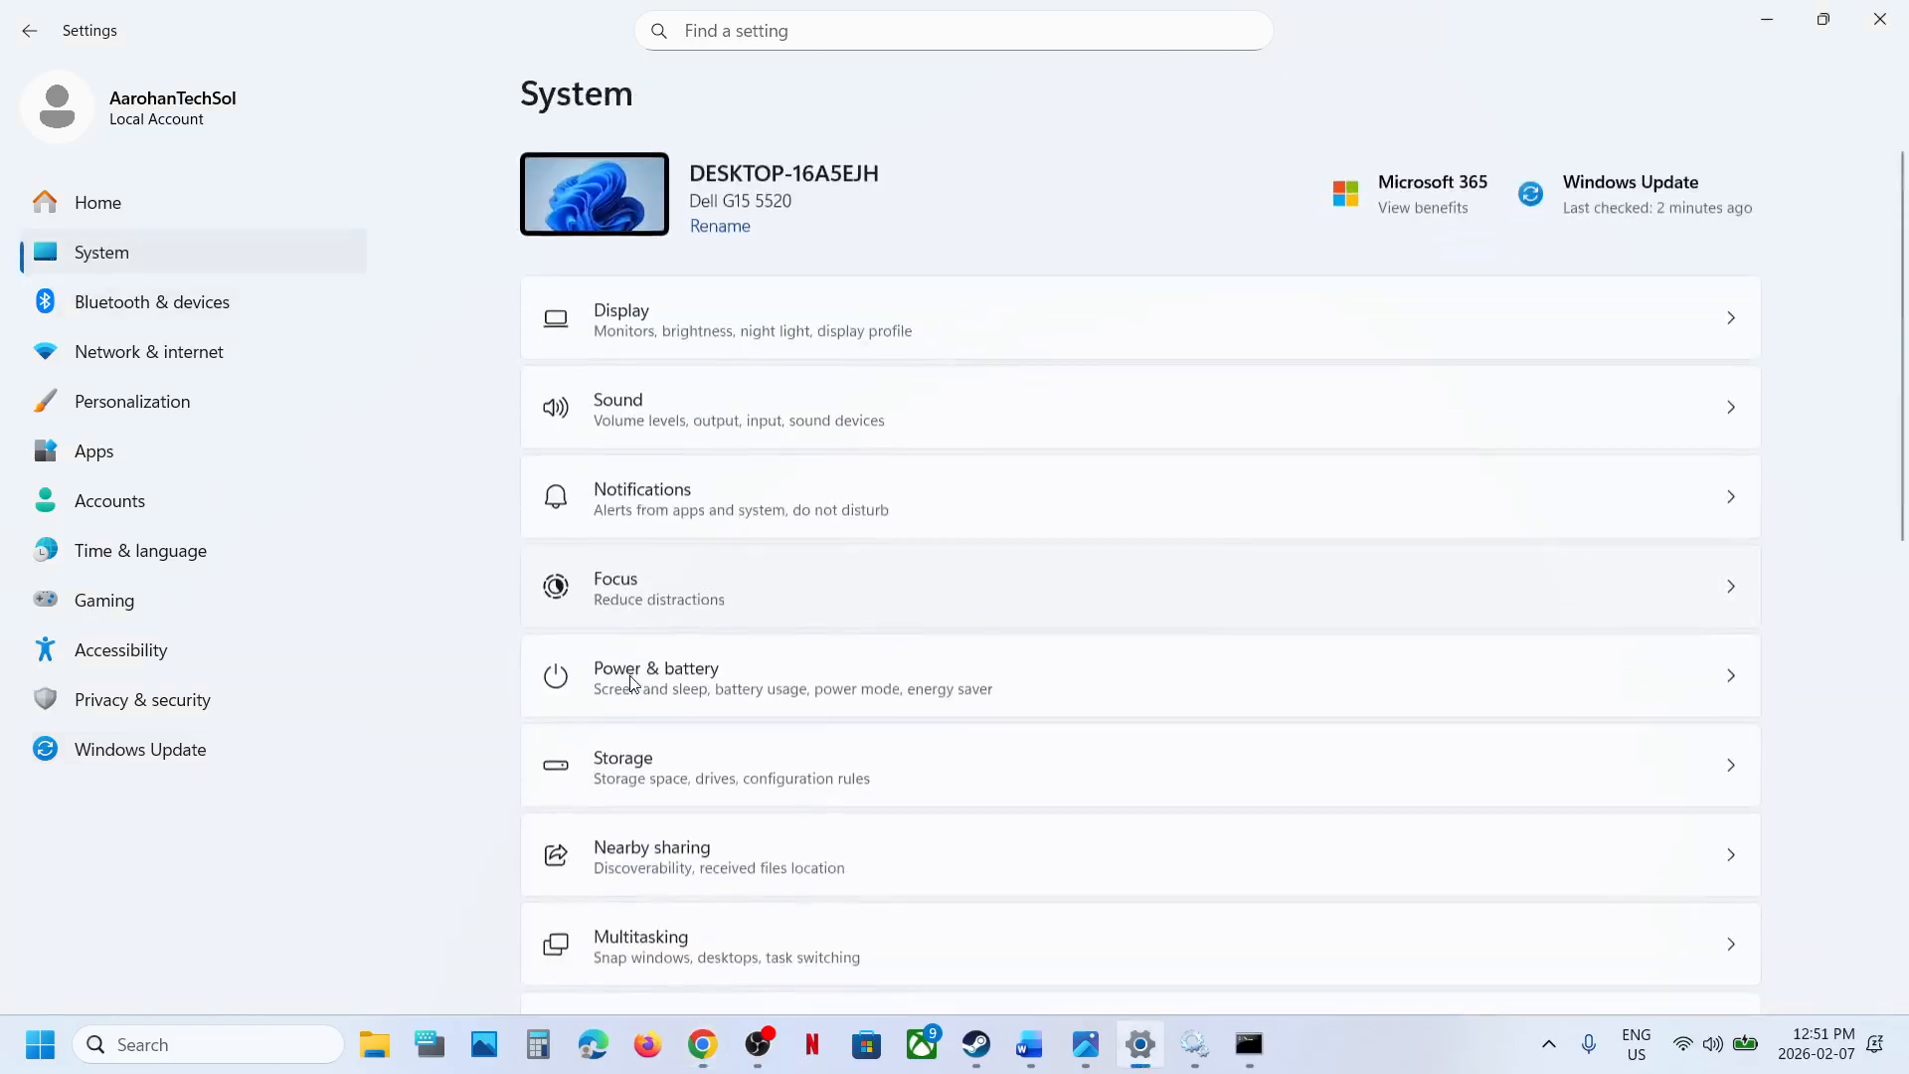
{"action": "scroll", "coordinate": [866, 841], "scroll_direction": "down", "scroll_amount": 10}
{"action": "left_click", "coordinate": [760, 915]}
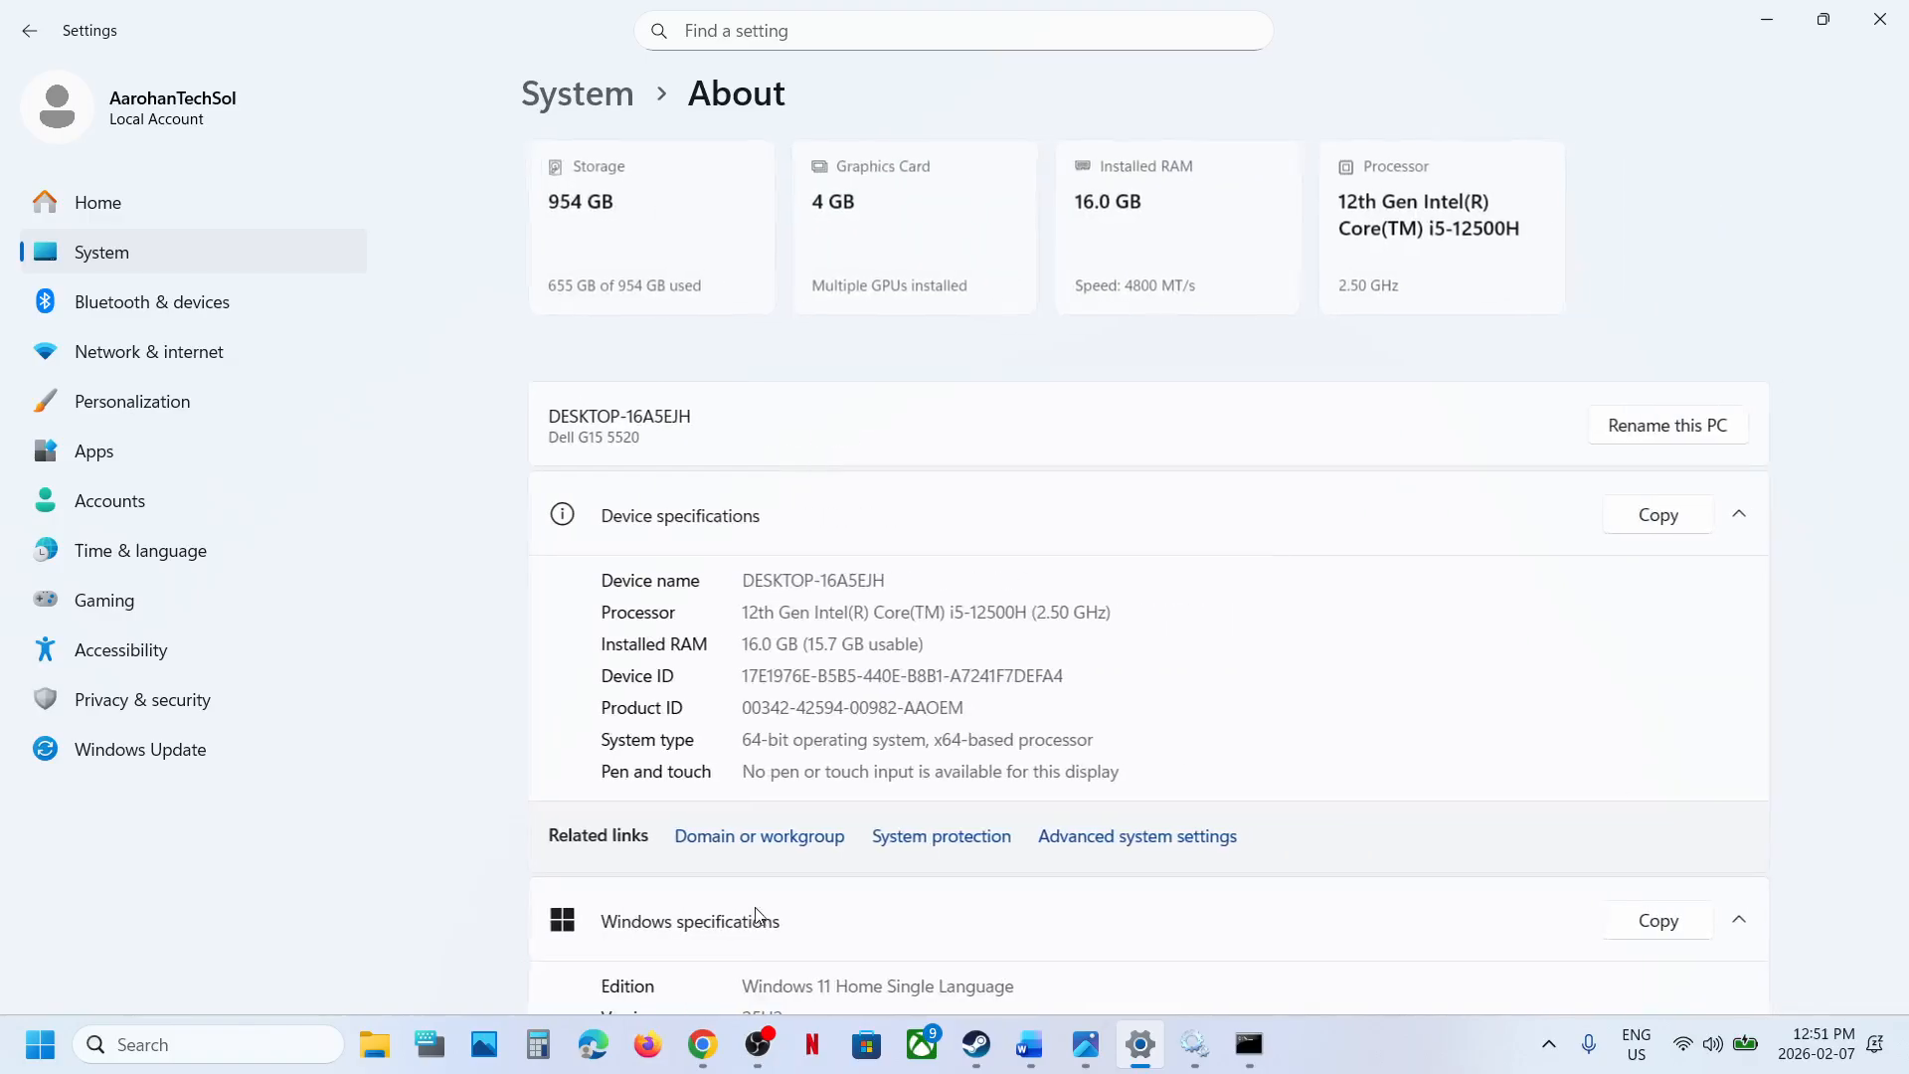
{"action": "left_click_drag", "start_coordinate": [737, 742], "coordinate": [1090, 742]}
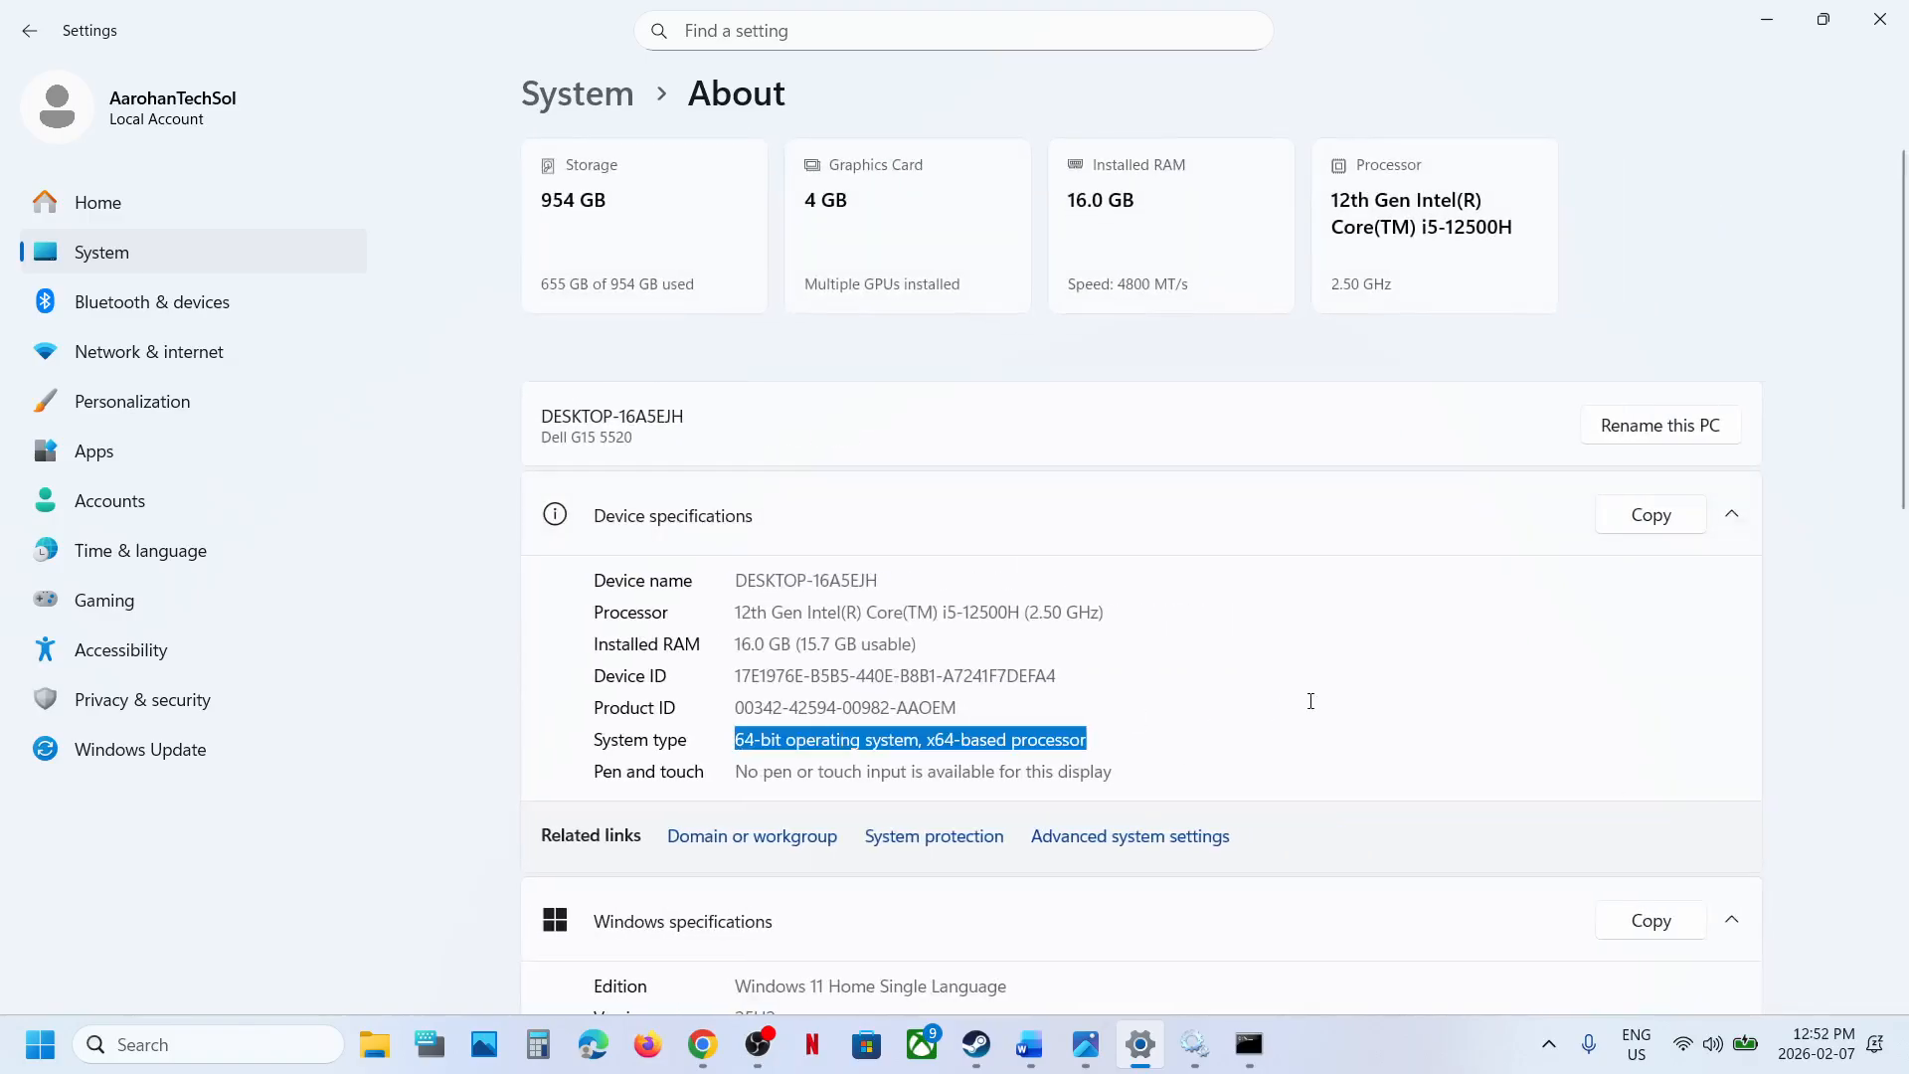
{"action": "left_click", "coordinate": [1879, 19]}
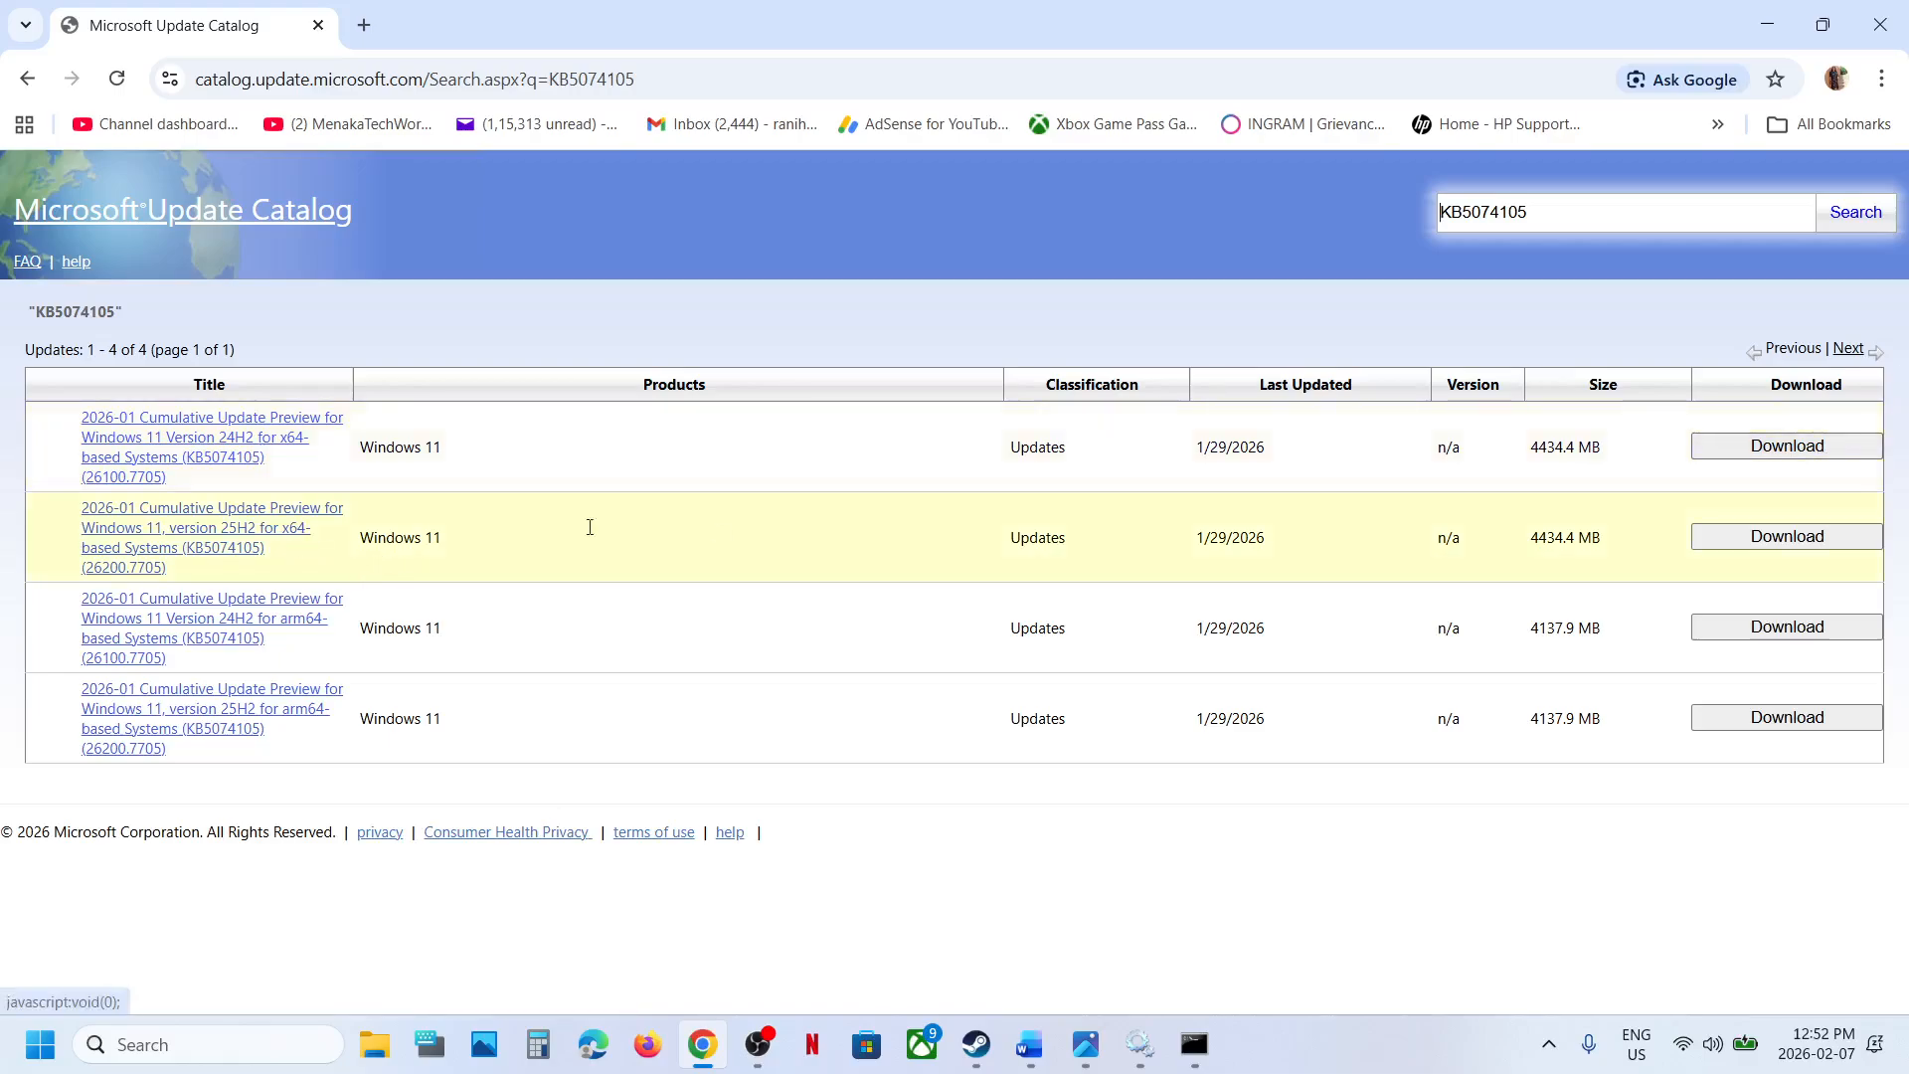
- Download the KB5074105 .msu file for Windows 11, version 25H2 x64-based Systems and view the download progress
{"action": "left_click", "coordinate": [1850, 542]}
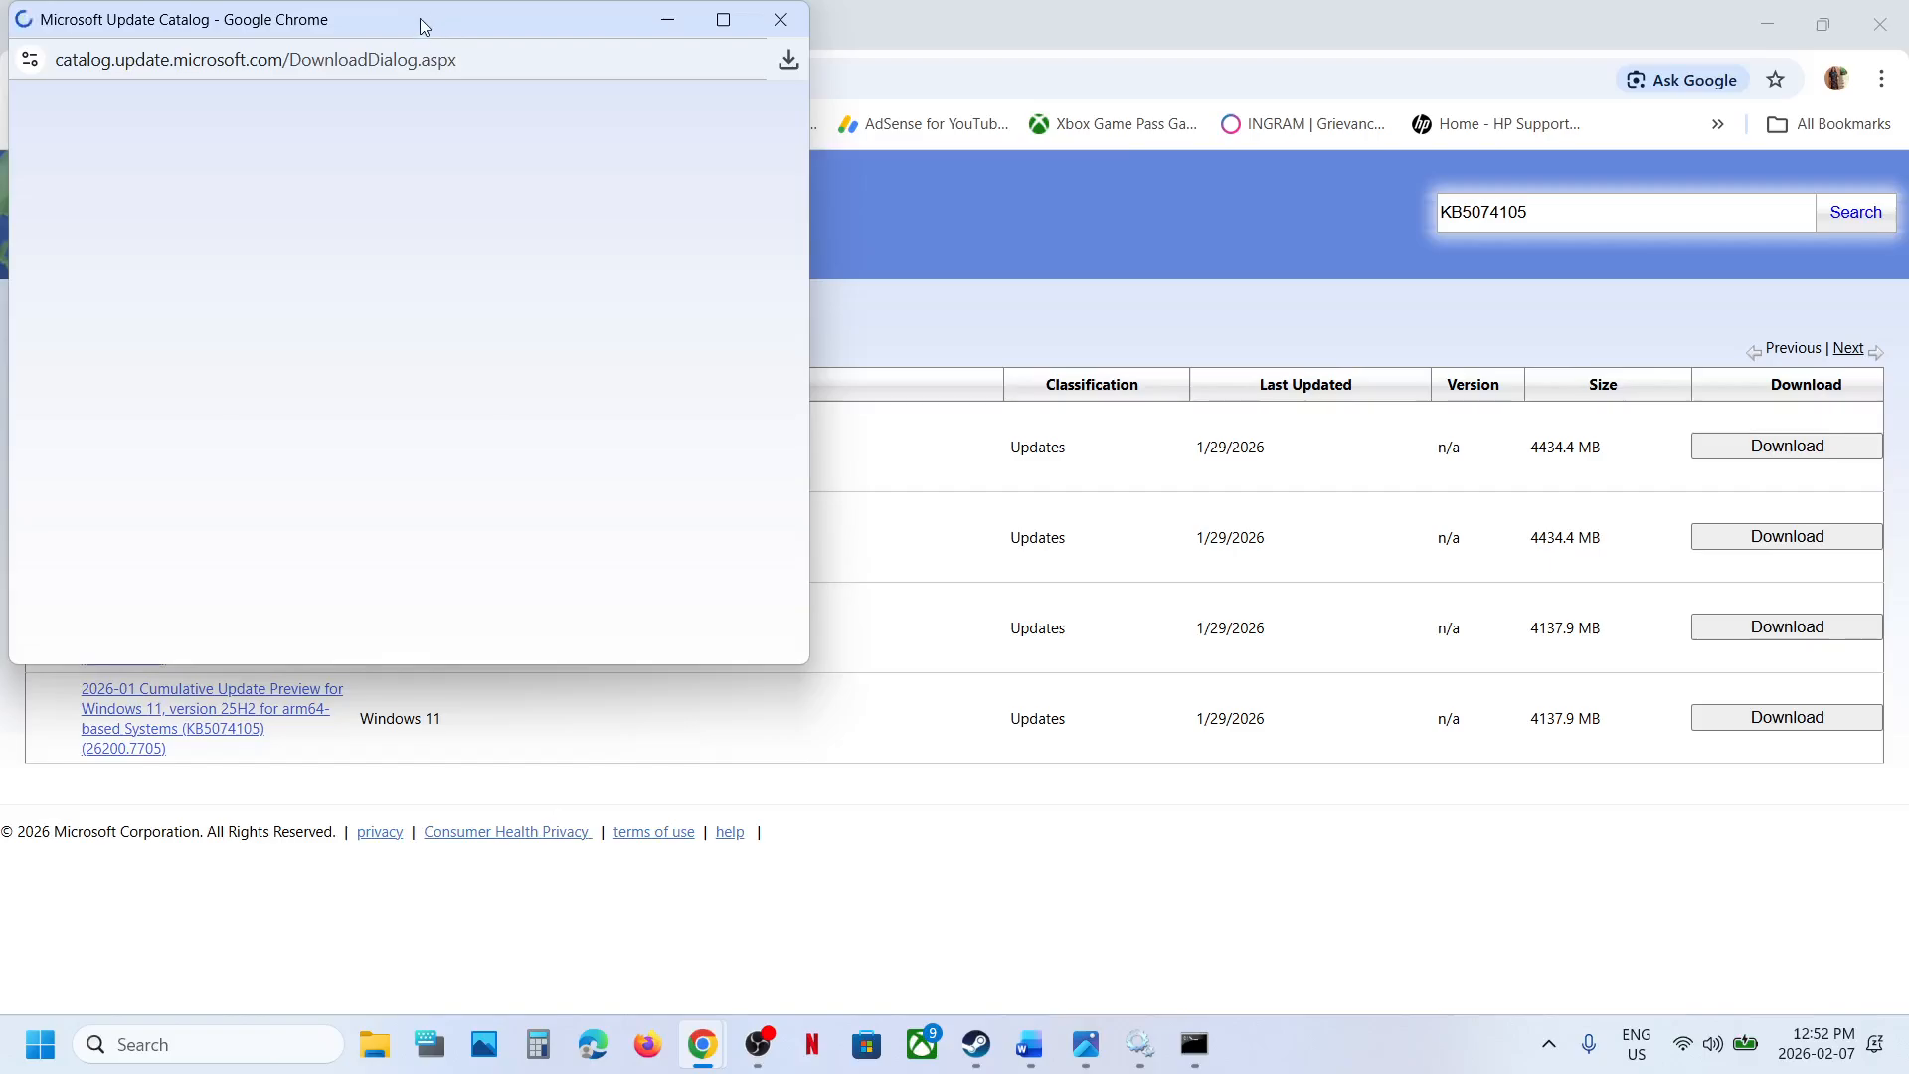
{"action": "left_click_drag", "start_coordinate": [418, 21], "coordinate": [1003, 191]}
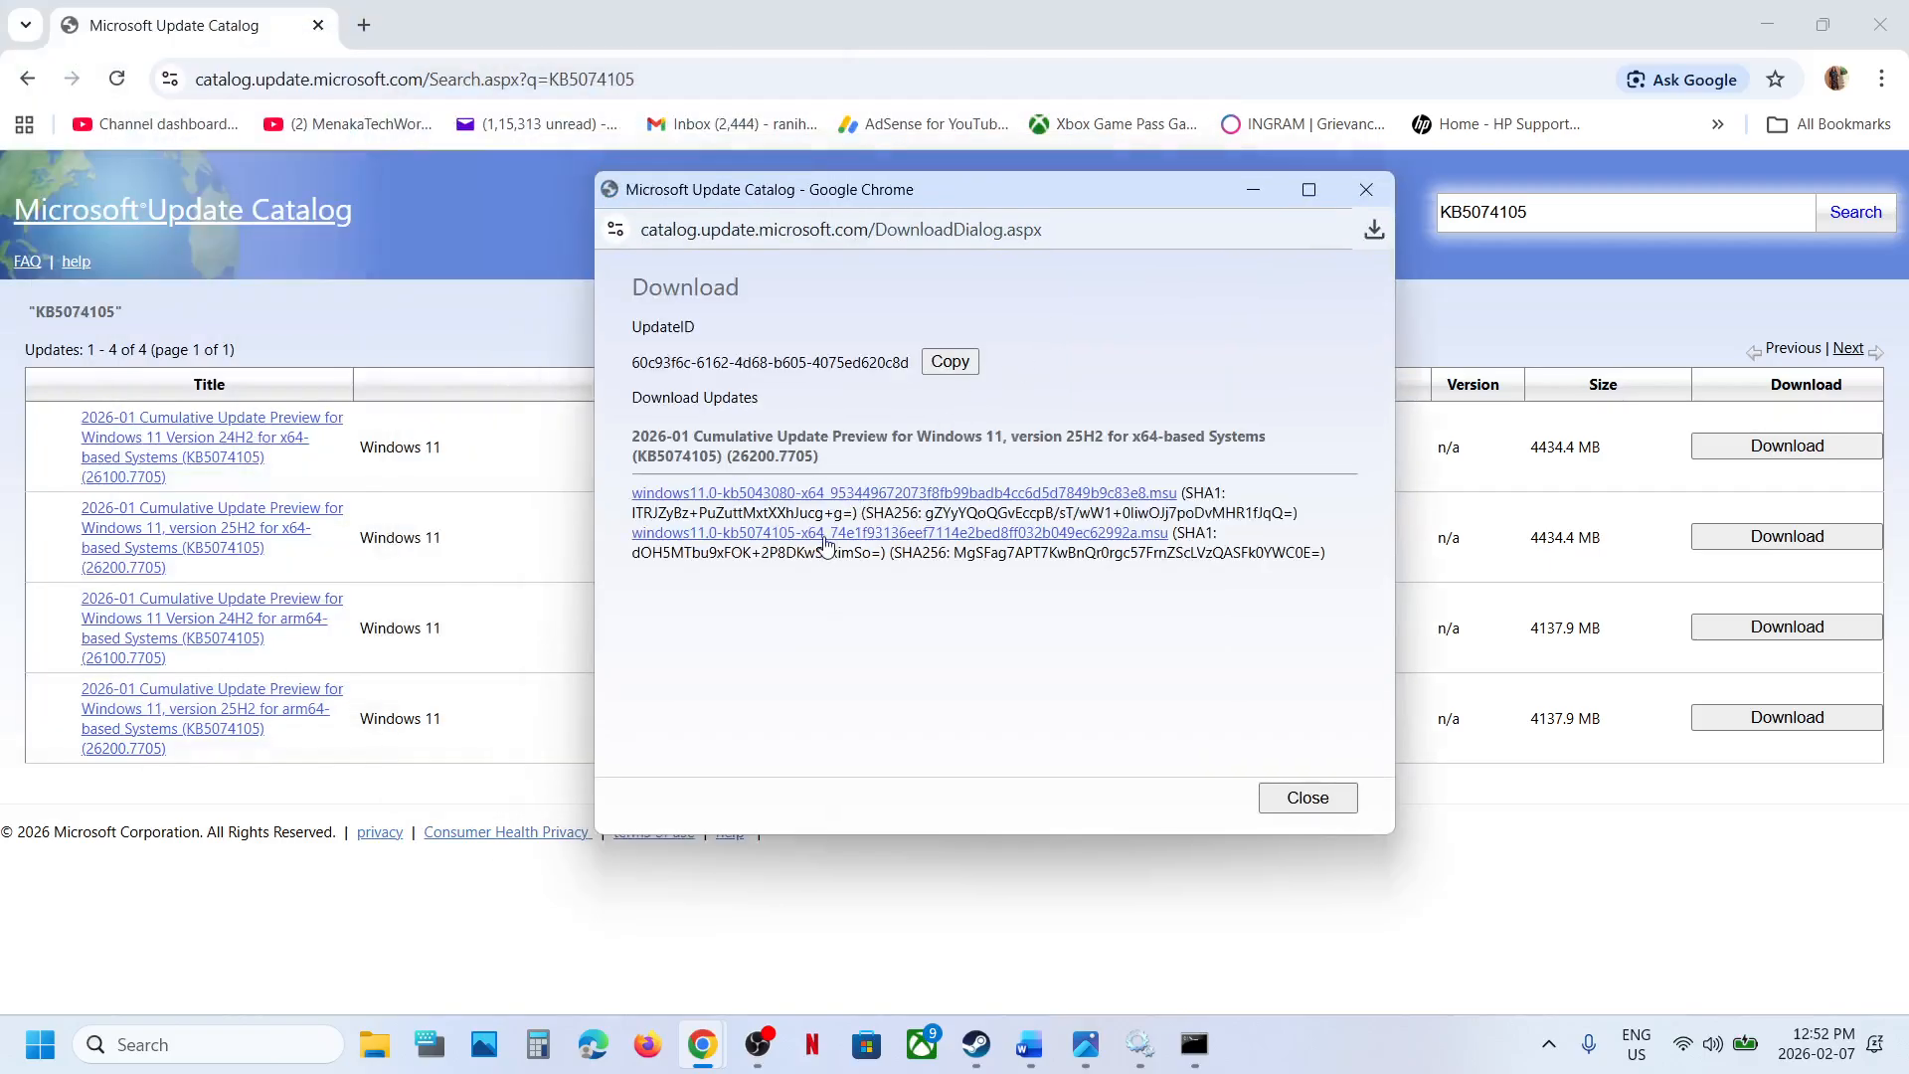
{"action": "left_click", "coordinate": [793, 540]}
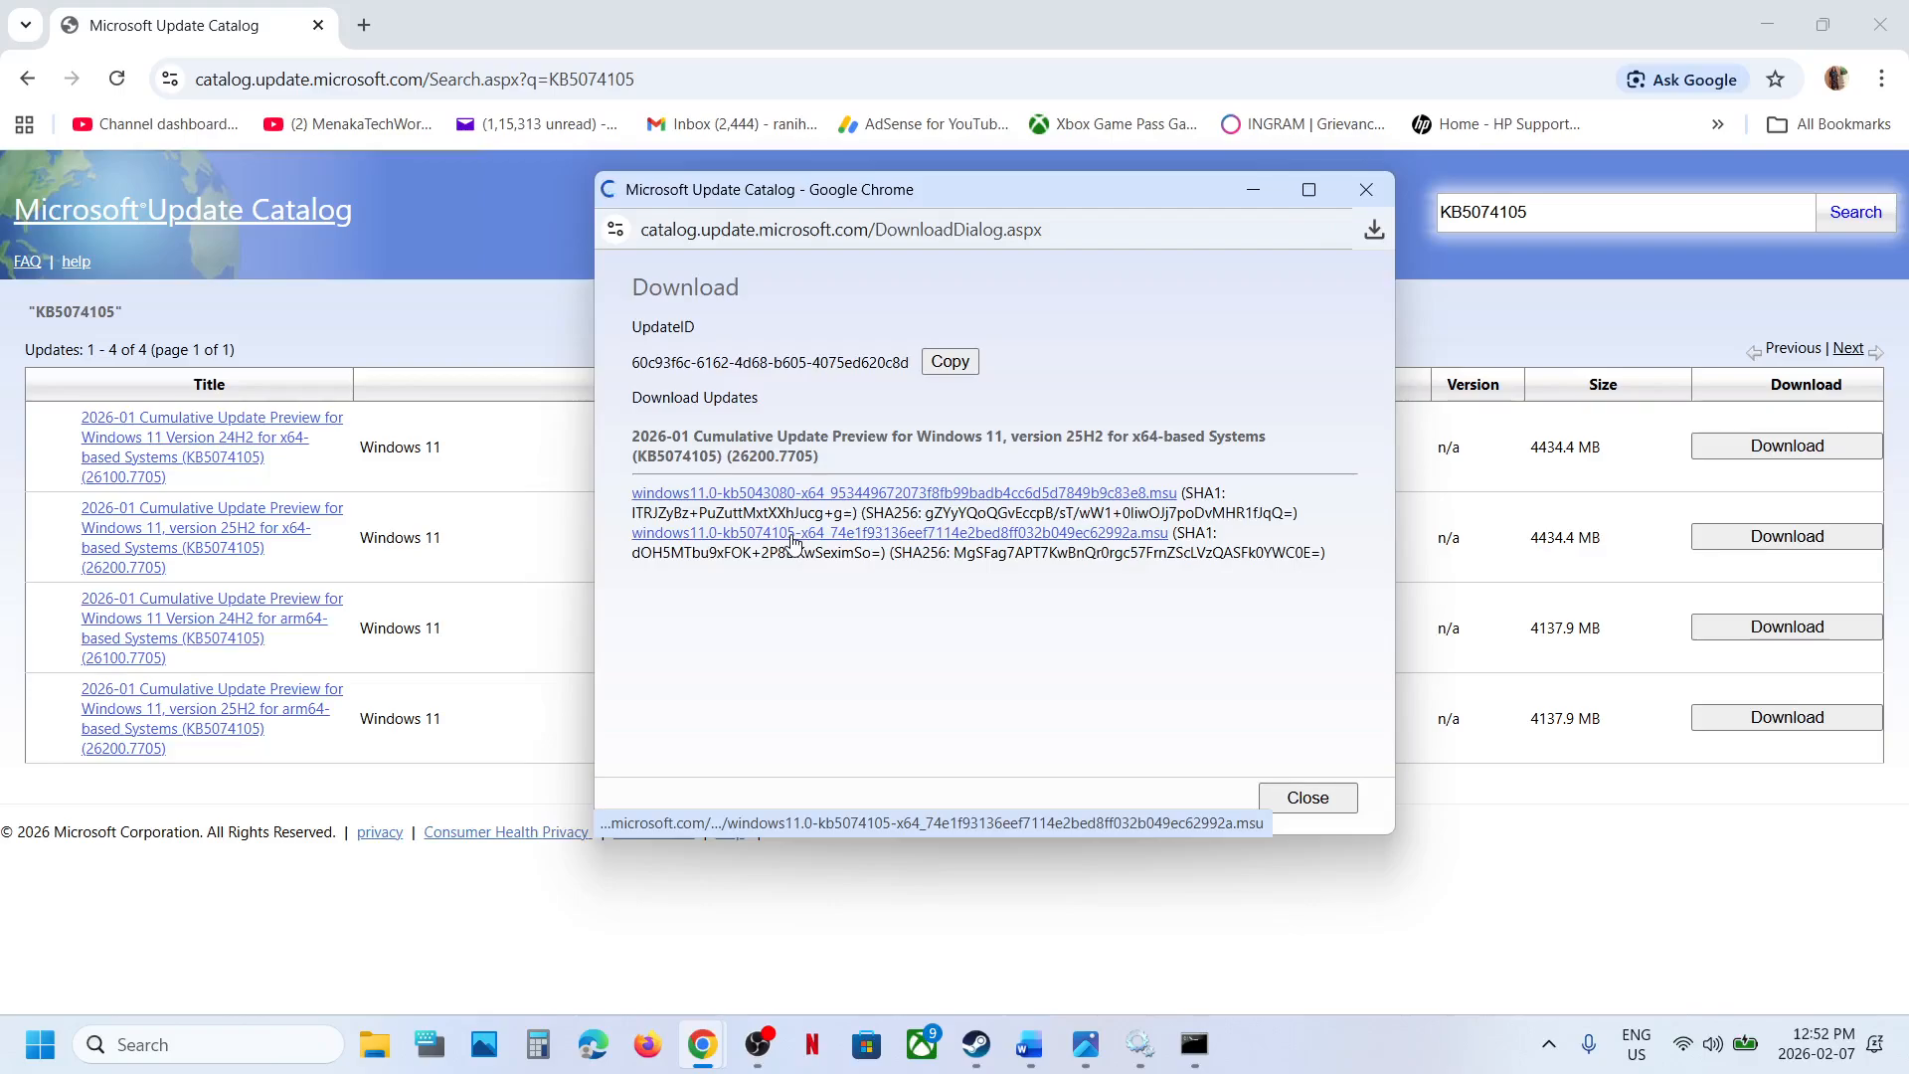
{"action": "left_click", "coordinate": [1373, 231]}
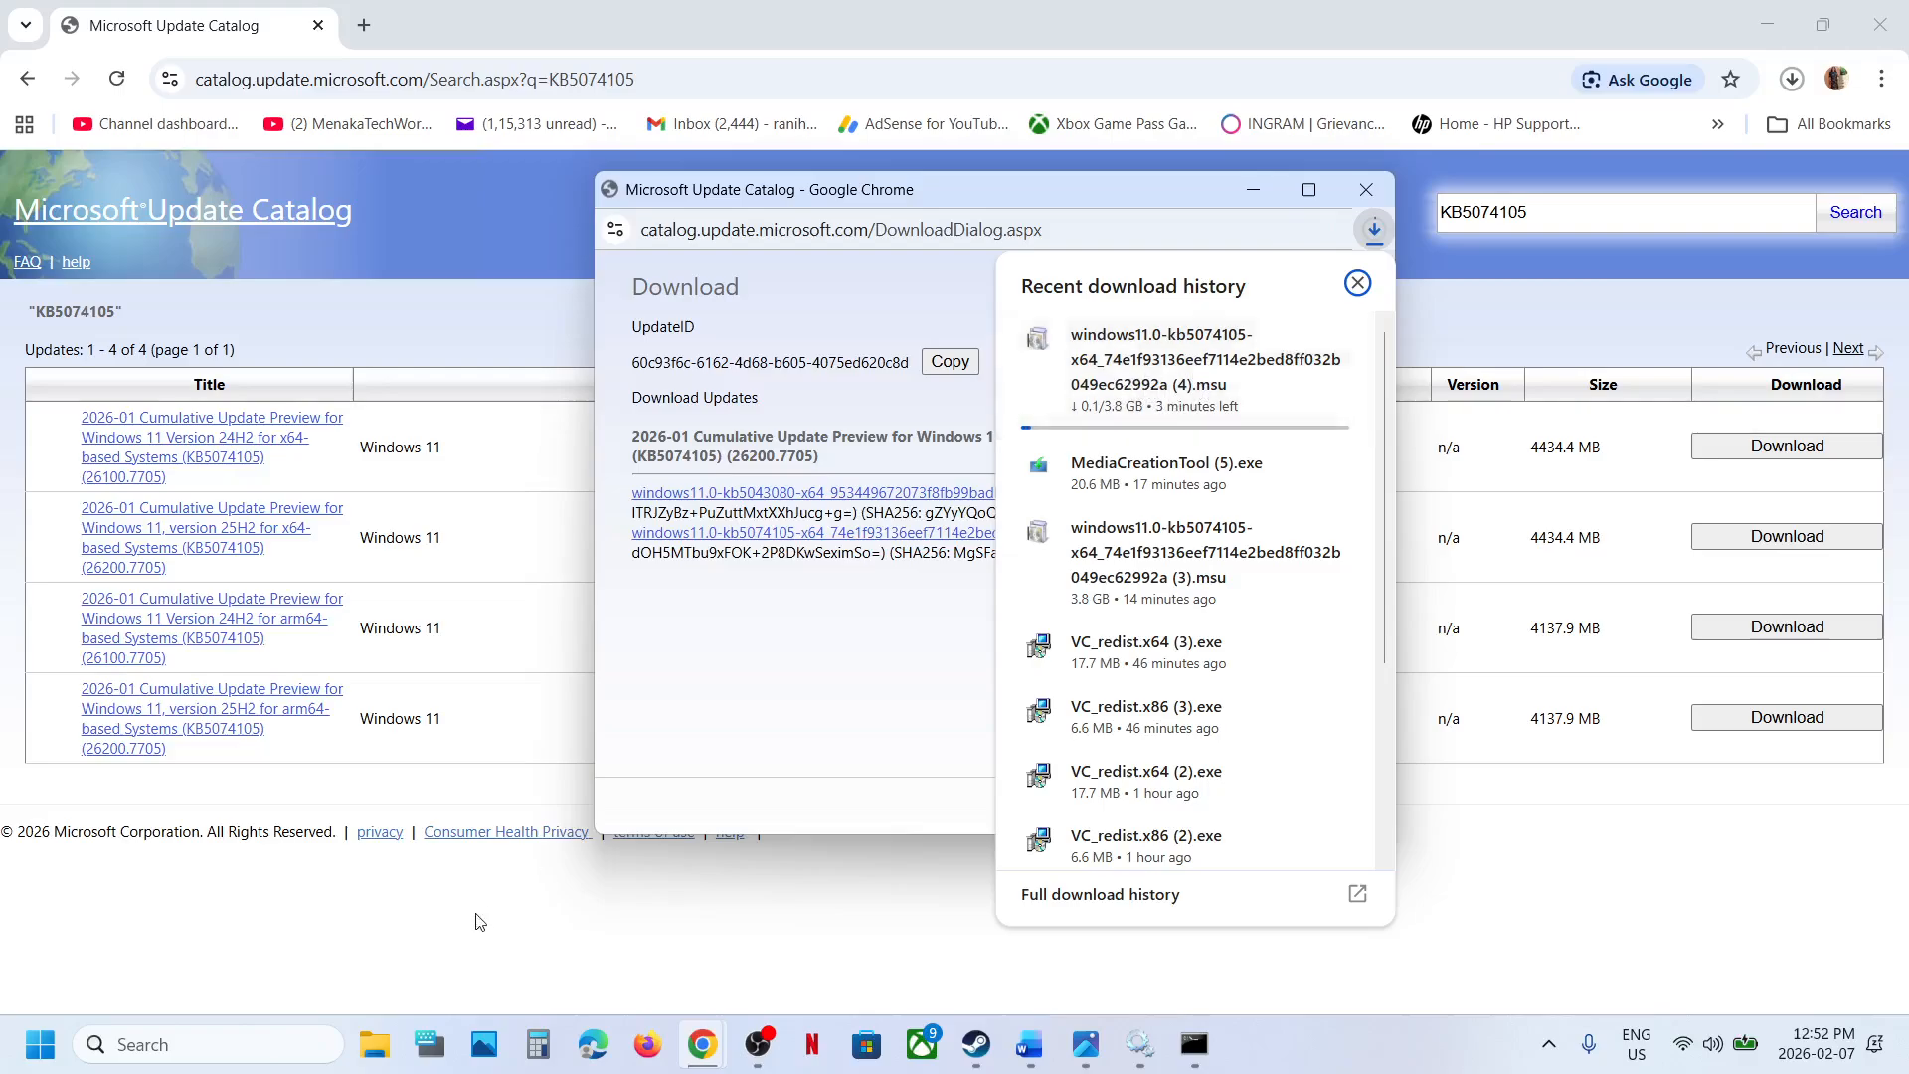
- Dismiss the download list and view the power options in the Start menu
{"action": "left_click", "coordinate": [323, 972]}
{"action": "left_click", "coordinate": [26, 1054]}
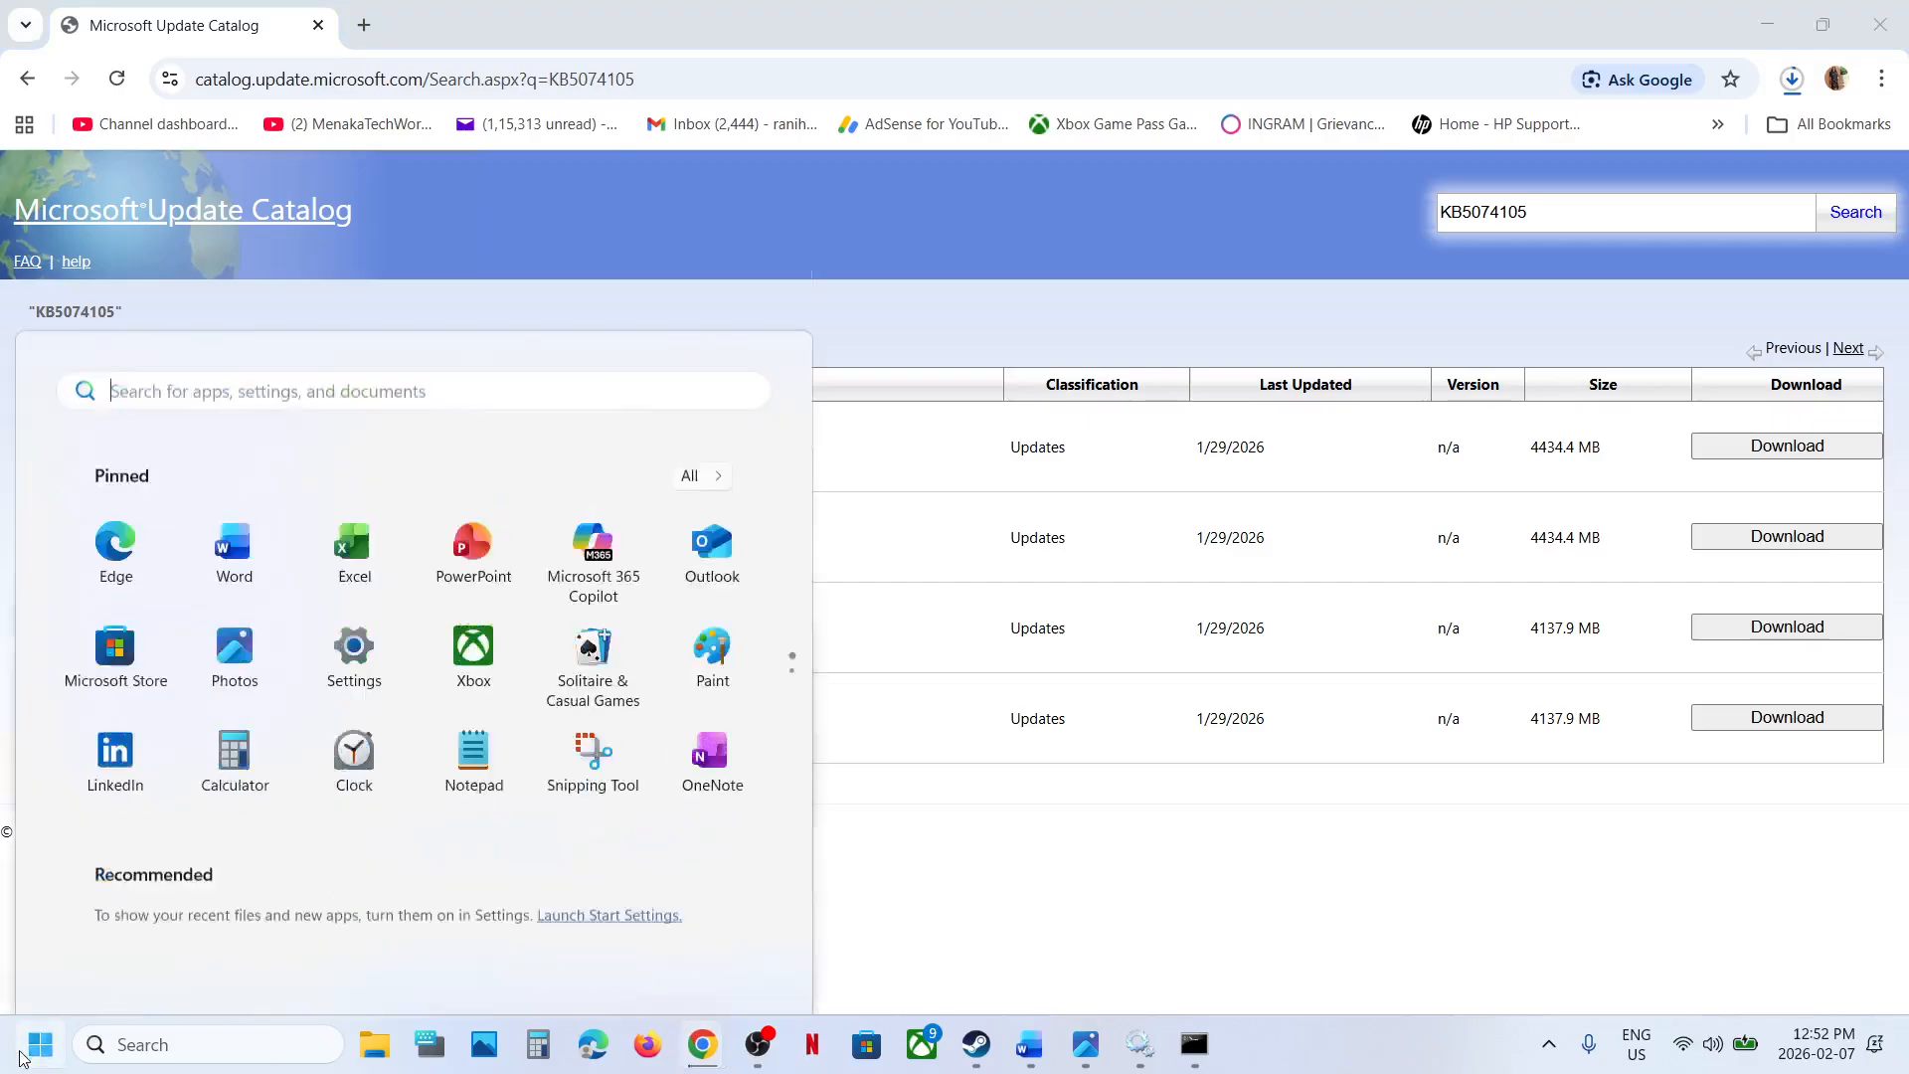
{"action": "left_click", "coordinate": [723, 958]}
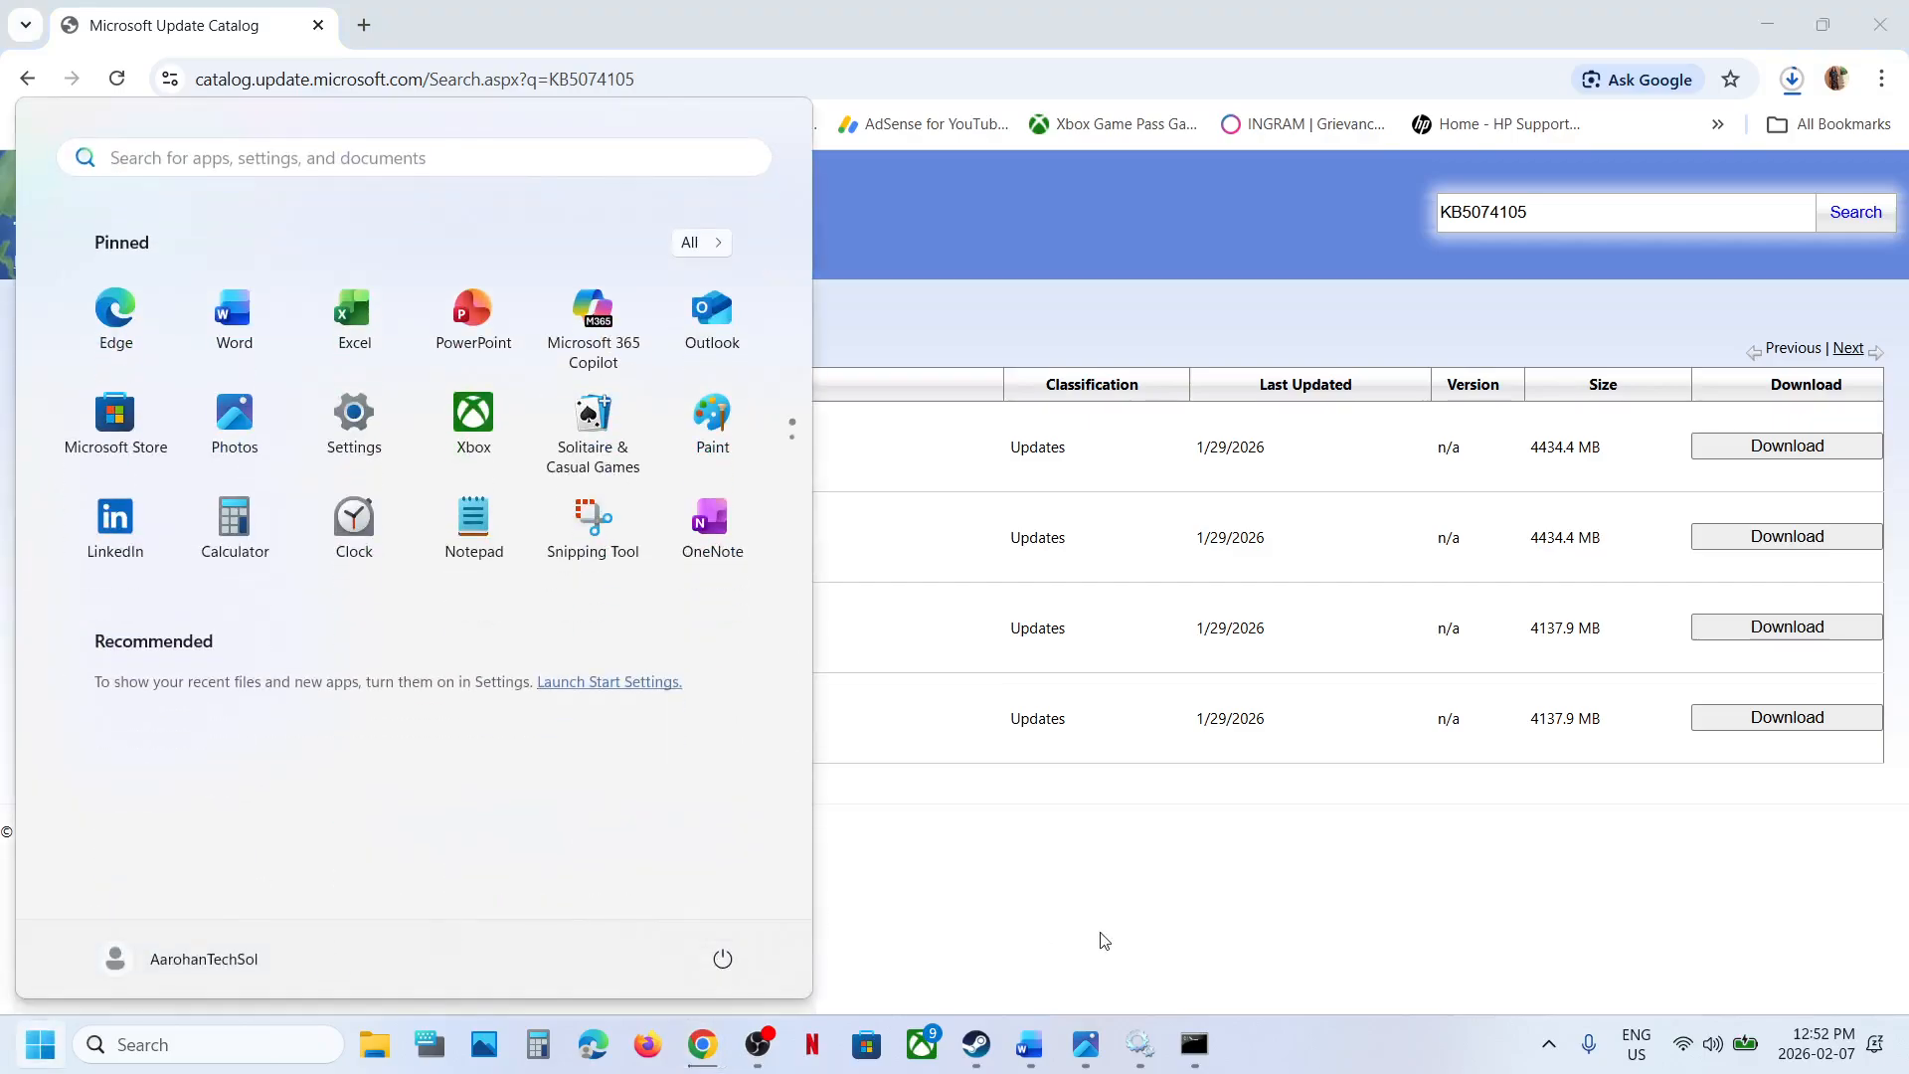
- View the next step in the Word document, then open Recovery from Windows Update's advanced options in Settings to examine Fix problems using Windows Update
{"action": "left_click", "coordinate": [1029, 1044]}
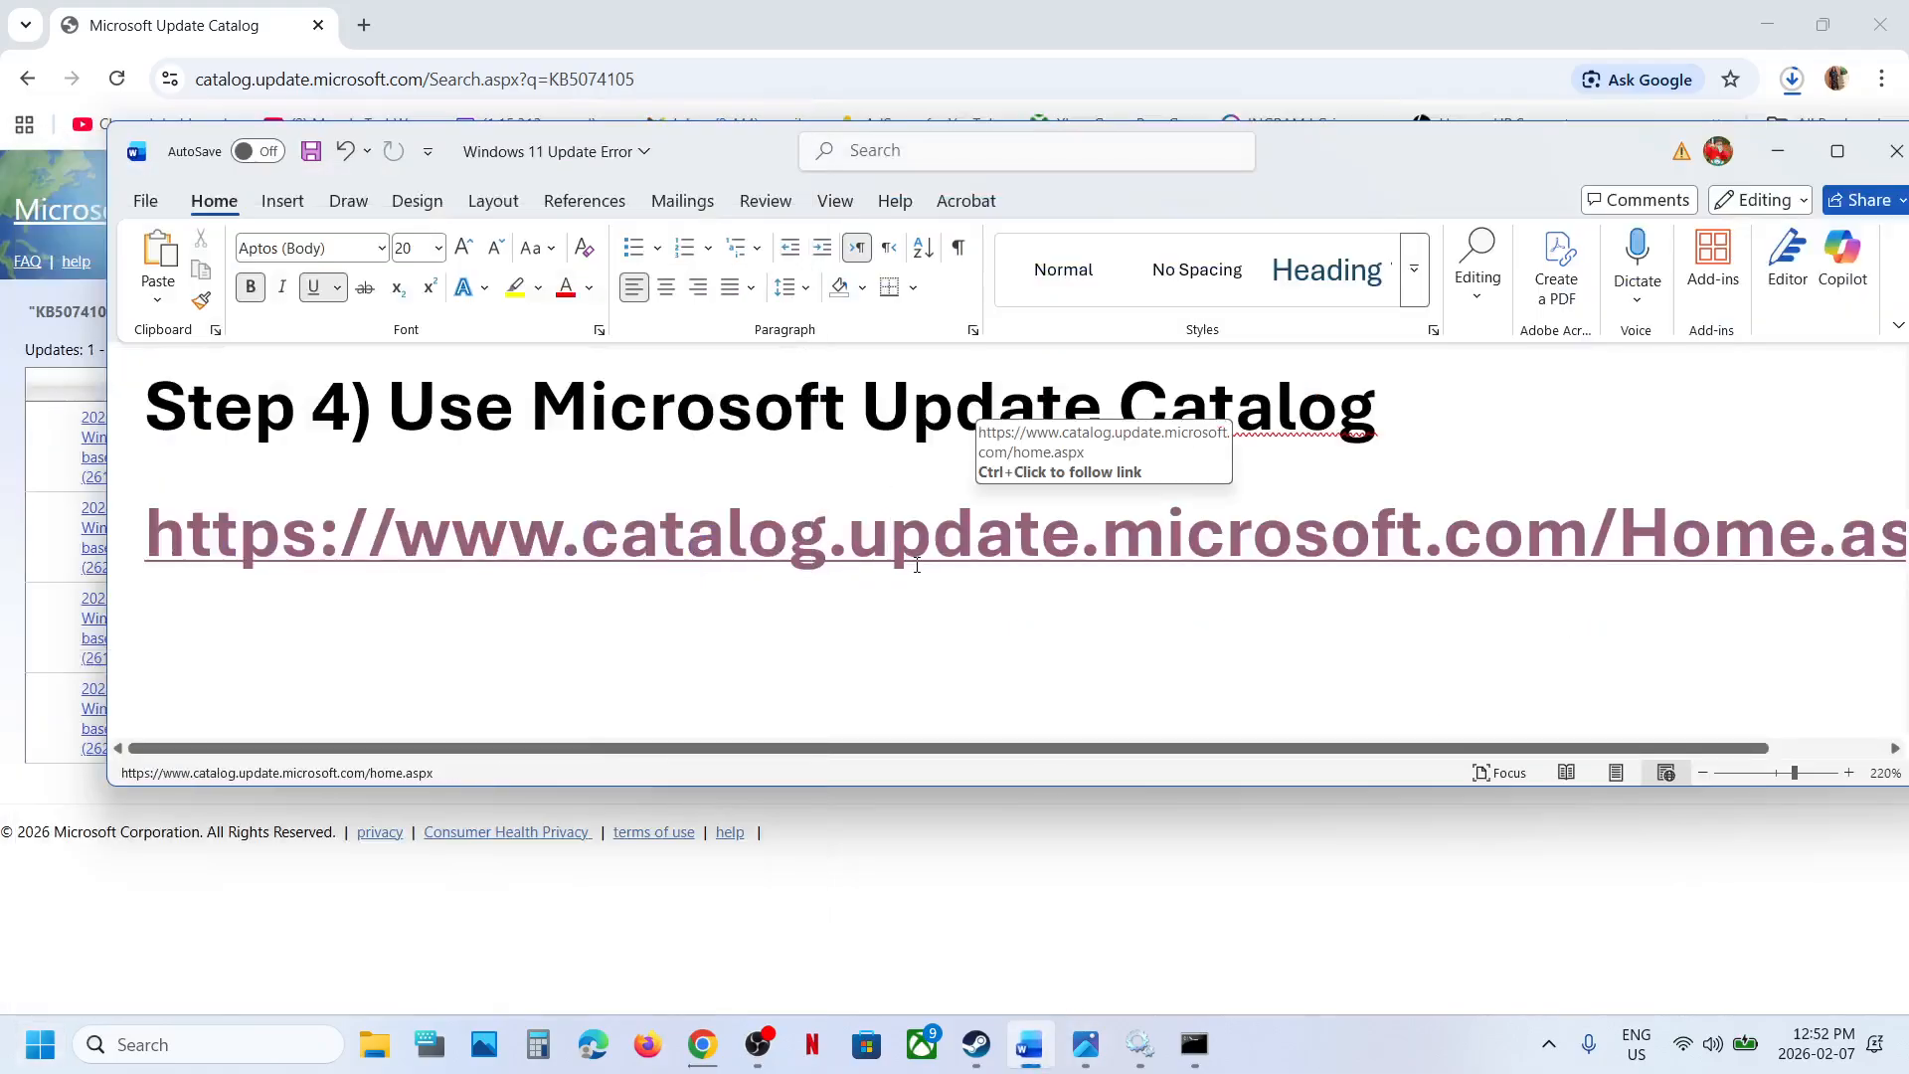
{"action": "scroll", "coordinate": [917, 565], "scroll_direction": "down", "scroll_amount": 1}
{"action": "key", "text": "super+i"}
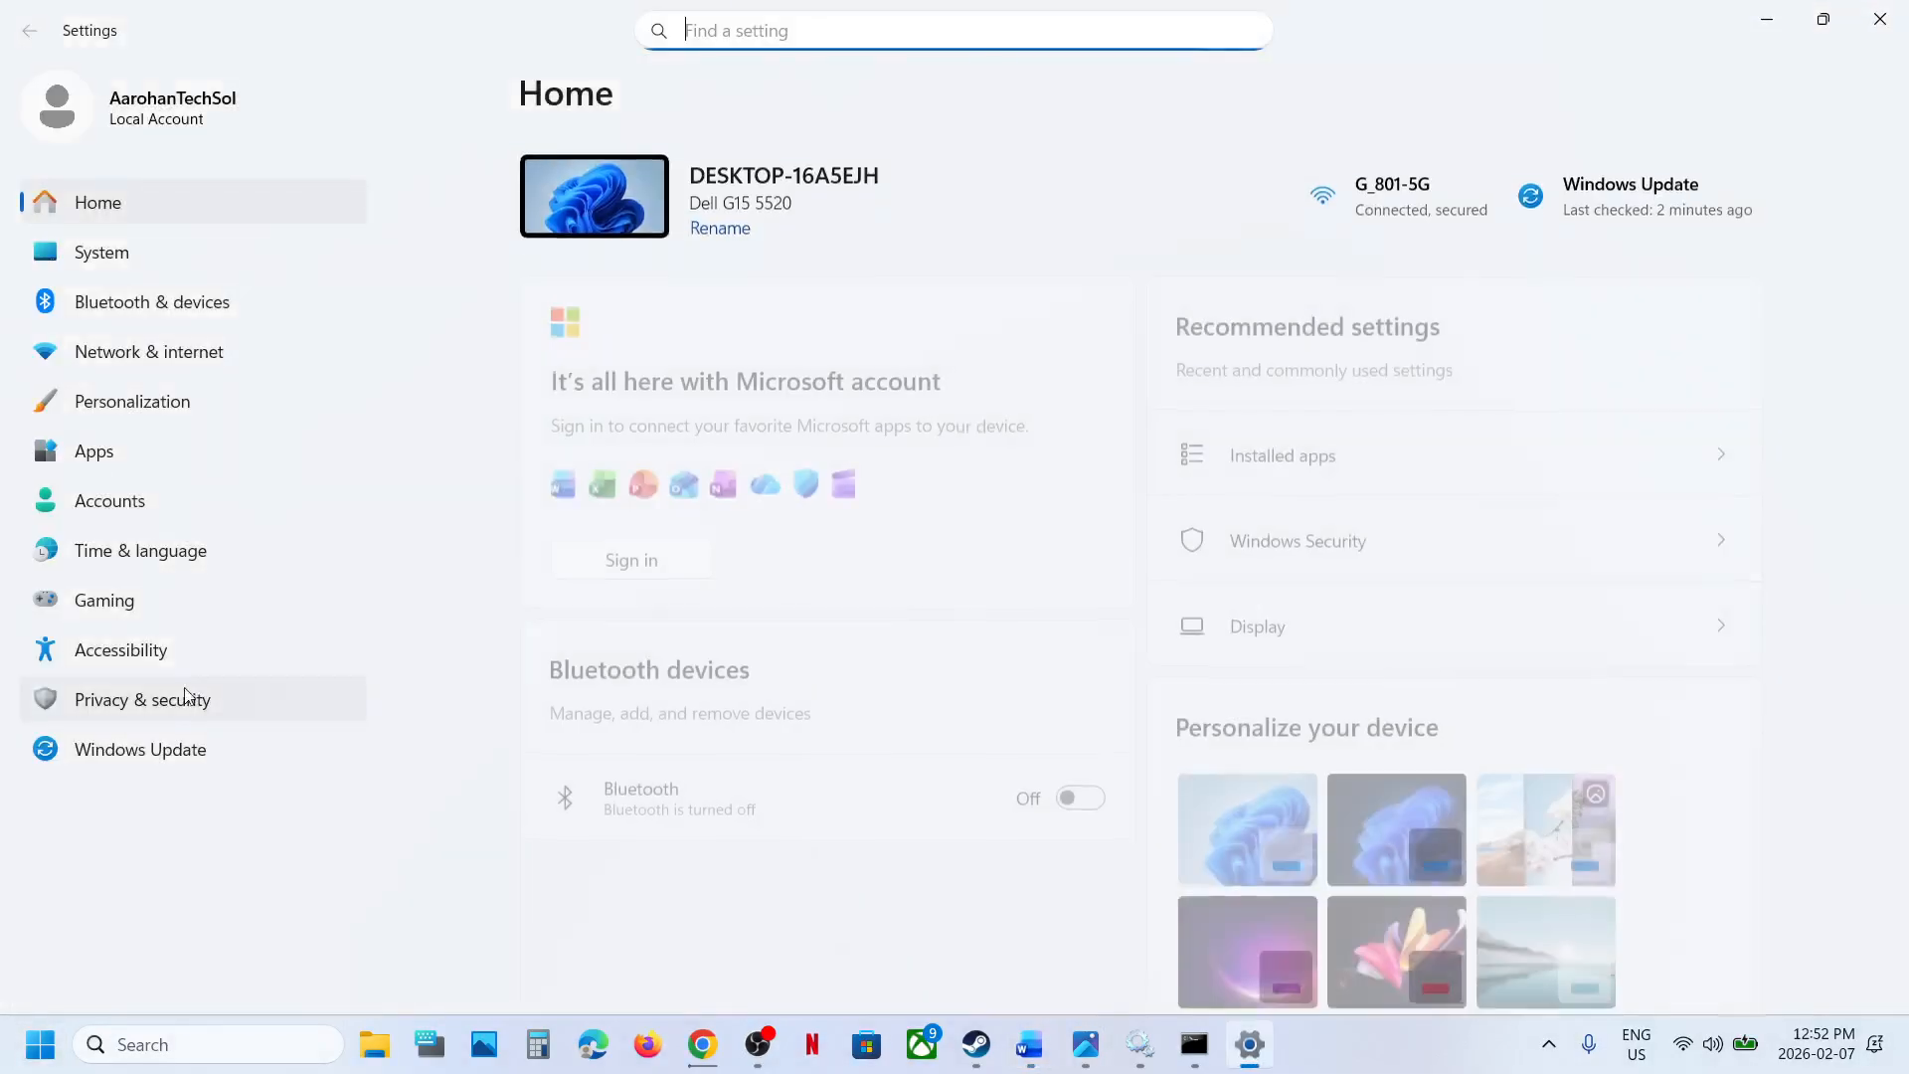
{"action": "left_click", "coordinate": [127, 750]}
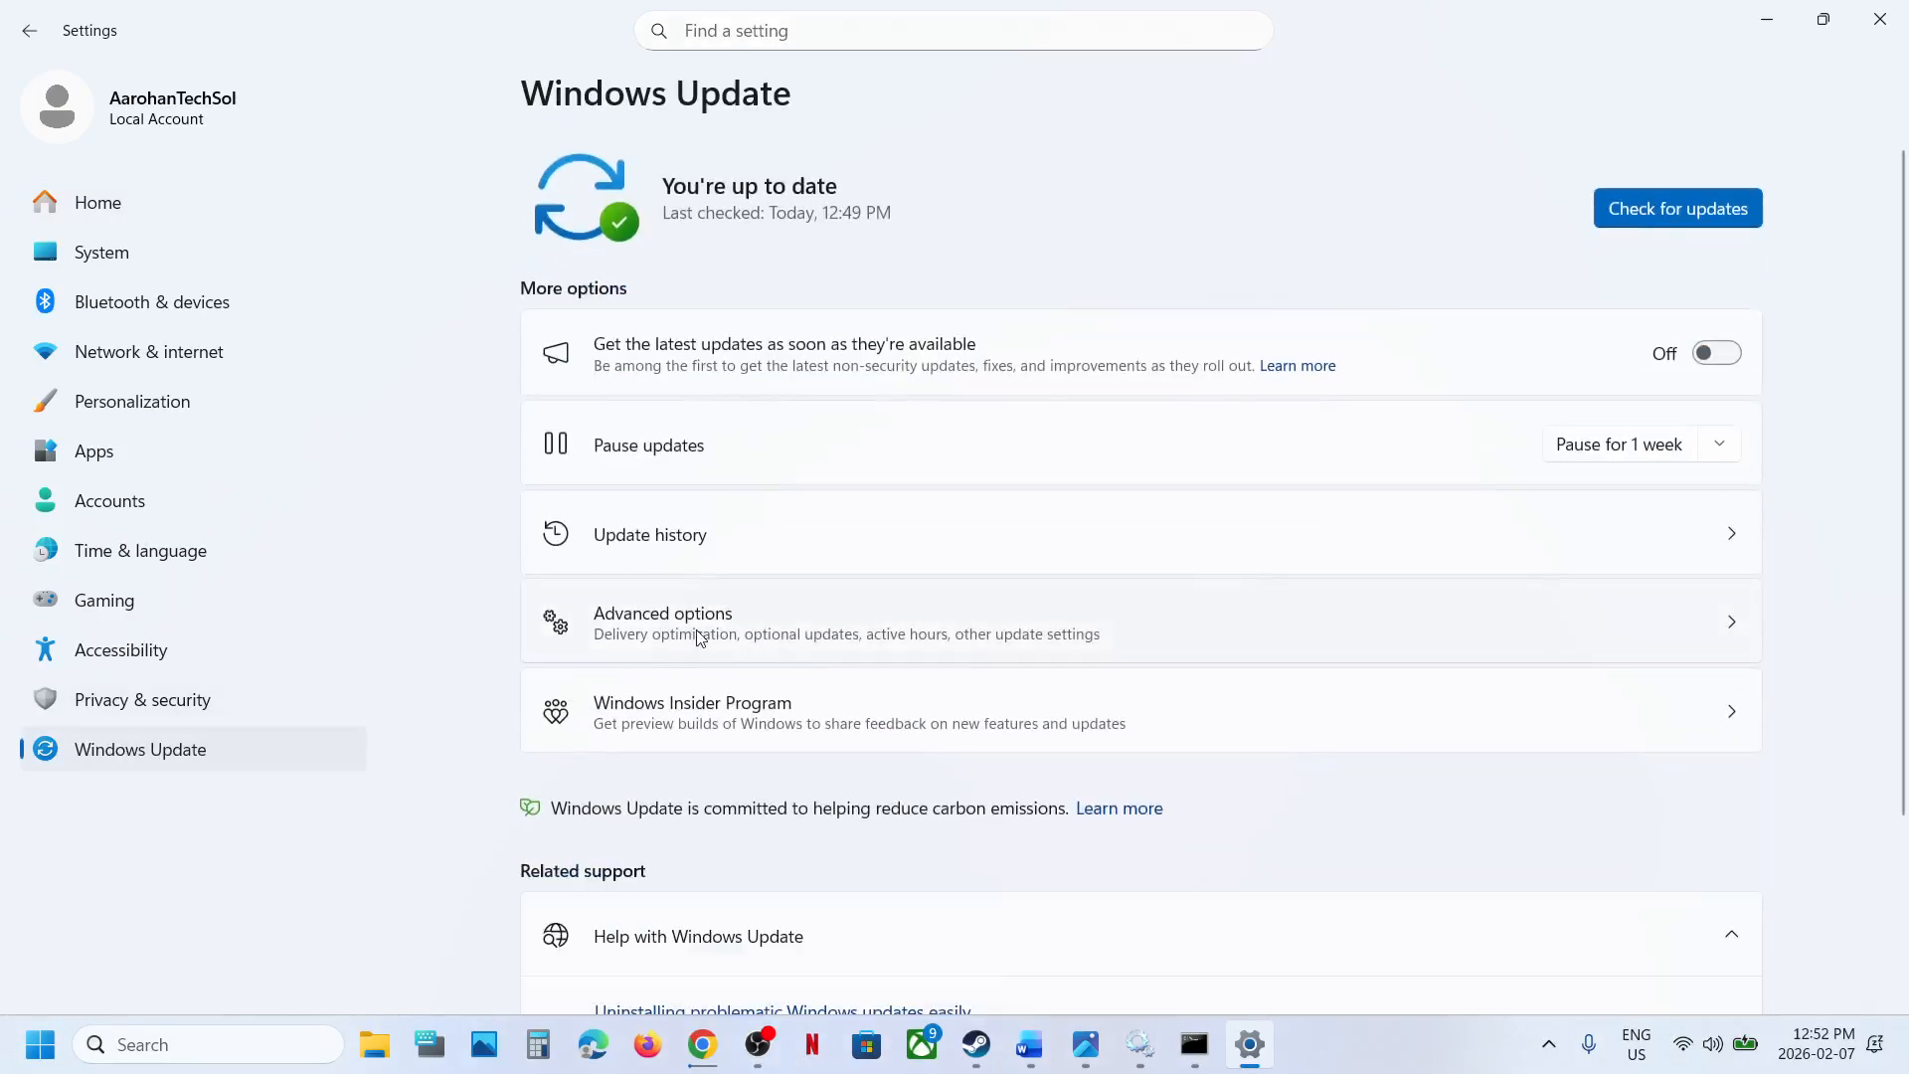
{"action": "left_click", "coordinate": [699, 636]}
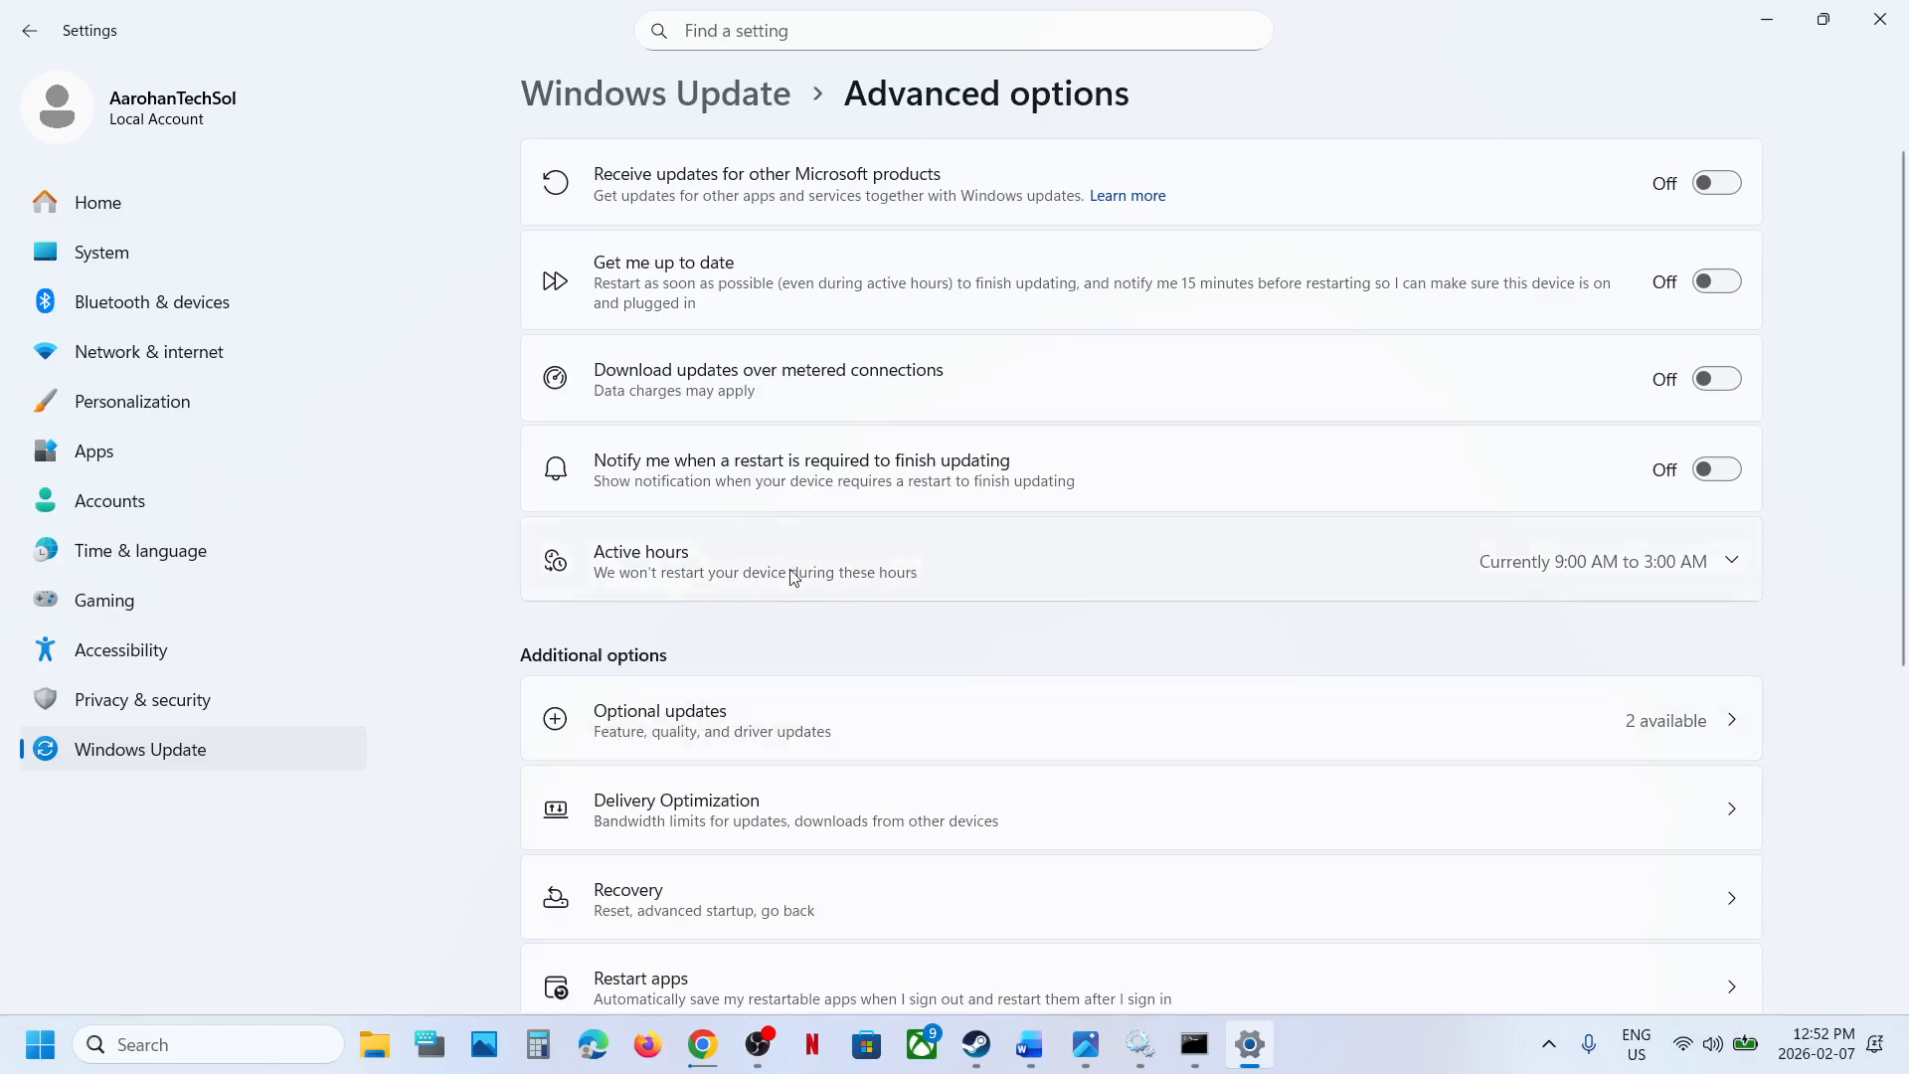
{"action": "scroll", "coordinate": [791, 572], "scroll_direction": "up", "scroll_amount": 1}
{"action": "scroll", "coordinate": [716, 747], "scroll_direction": "down", "scroll_amount": 2}
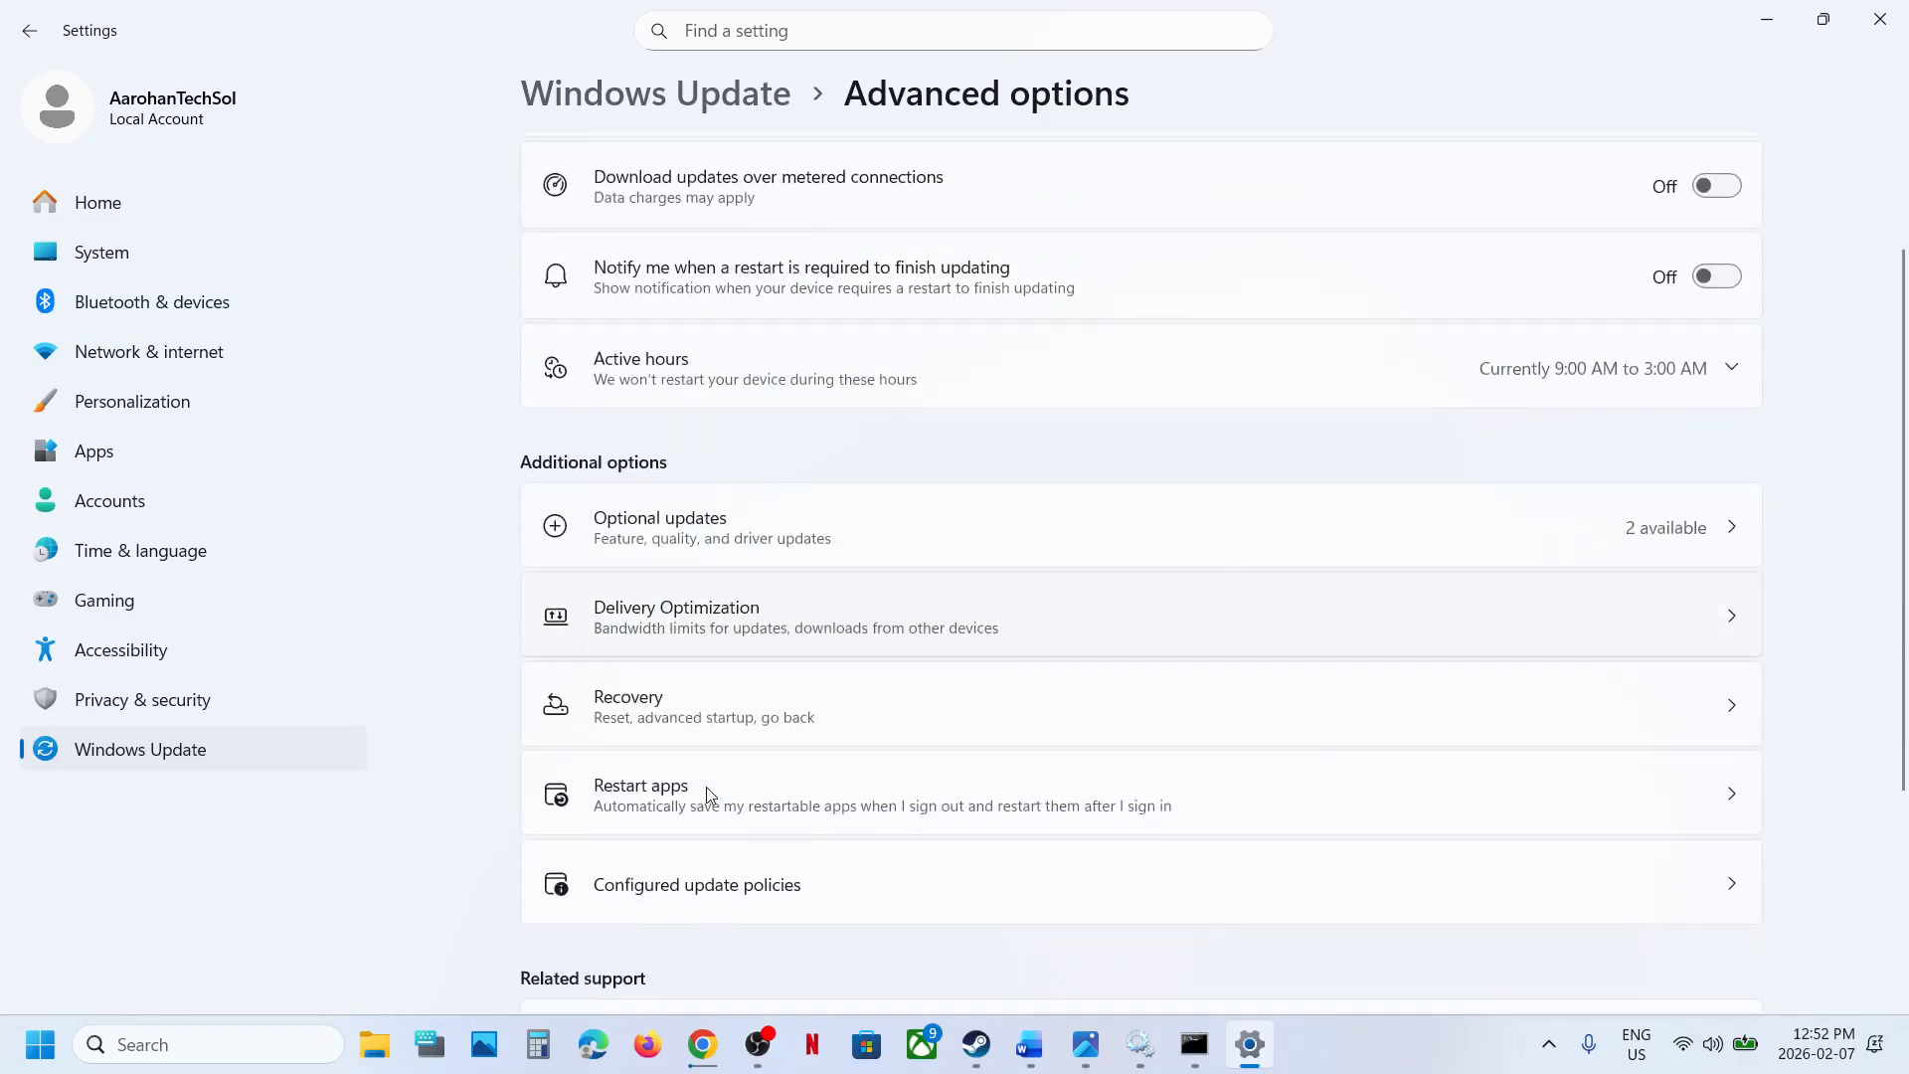
{"action": "left_click", "coordinate": [656, 720]}
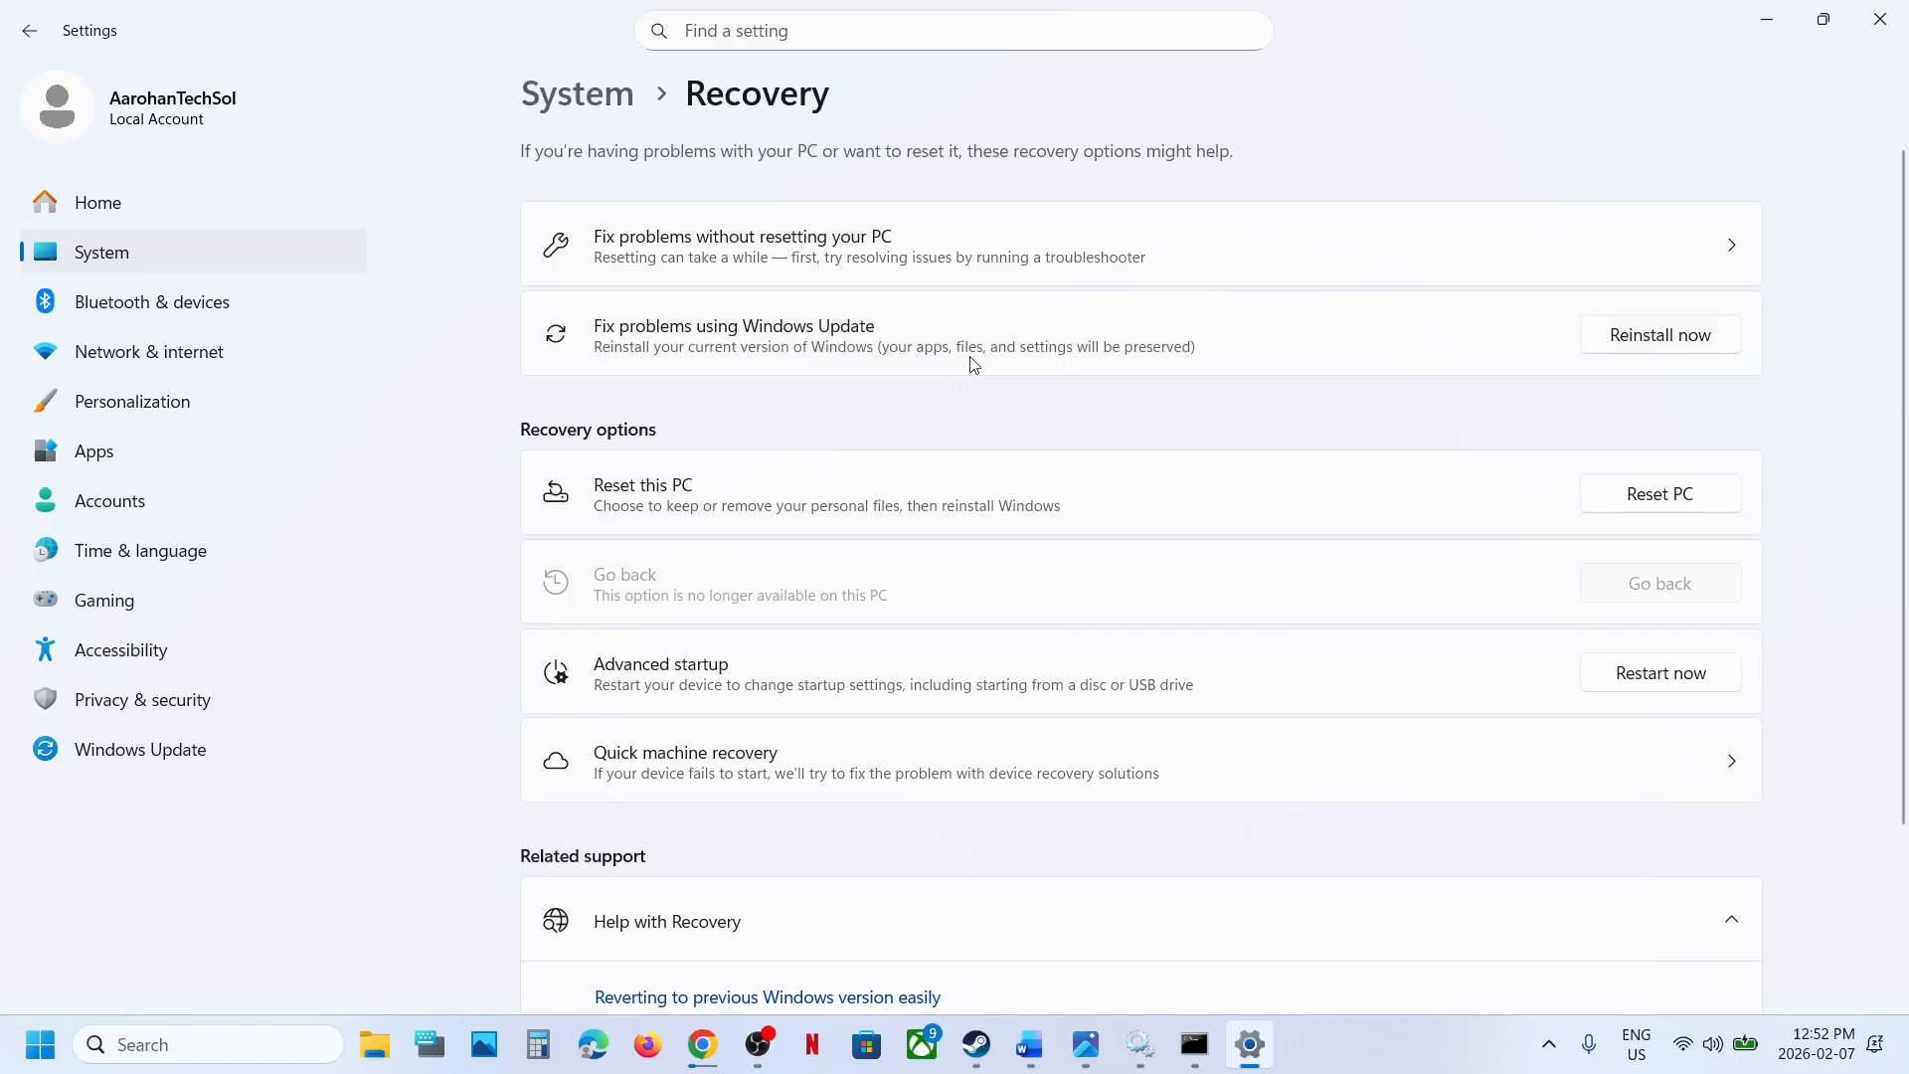
- Open the Windows 11 software download page from the link in the Word document
{"action": "left_click", "coordinate": [1041, 1051]}
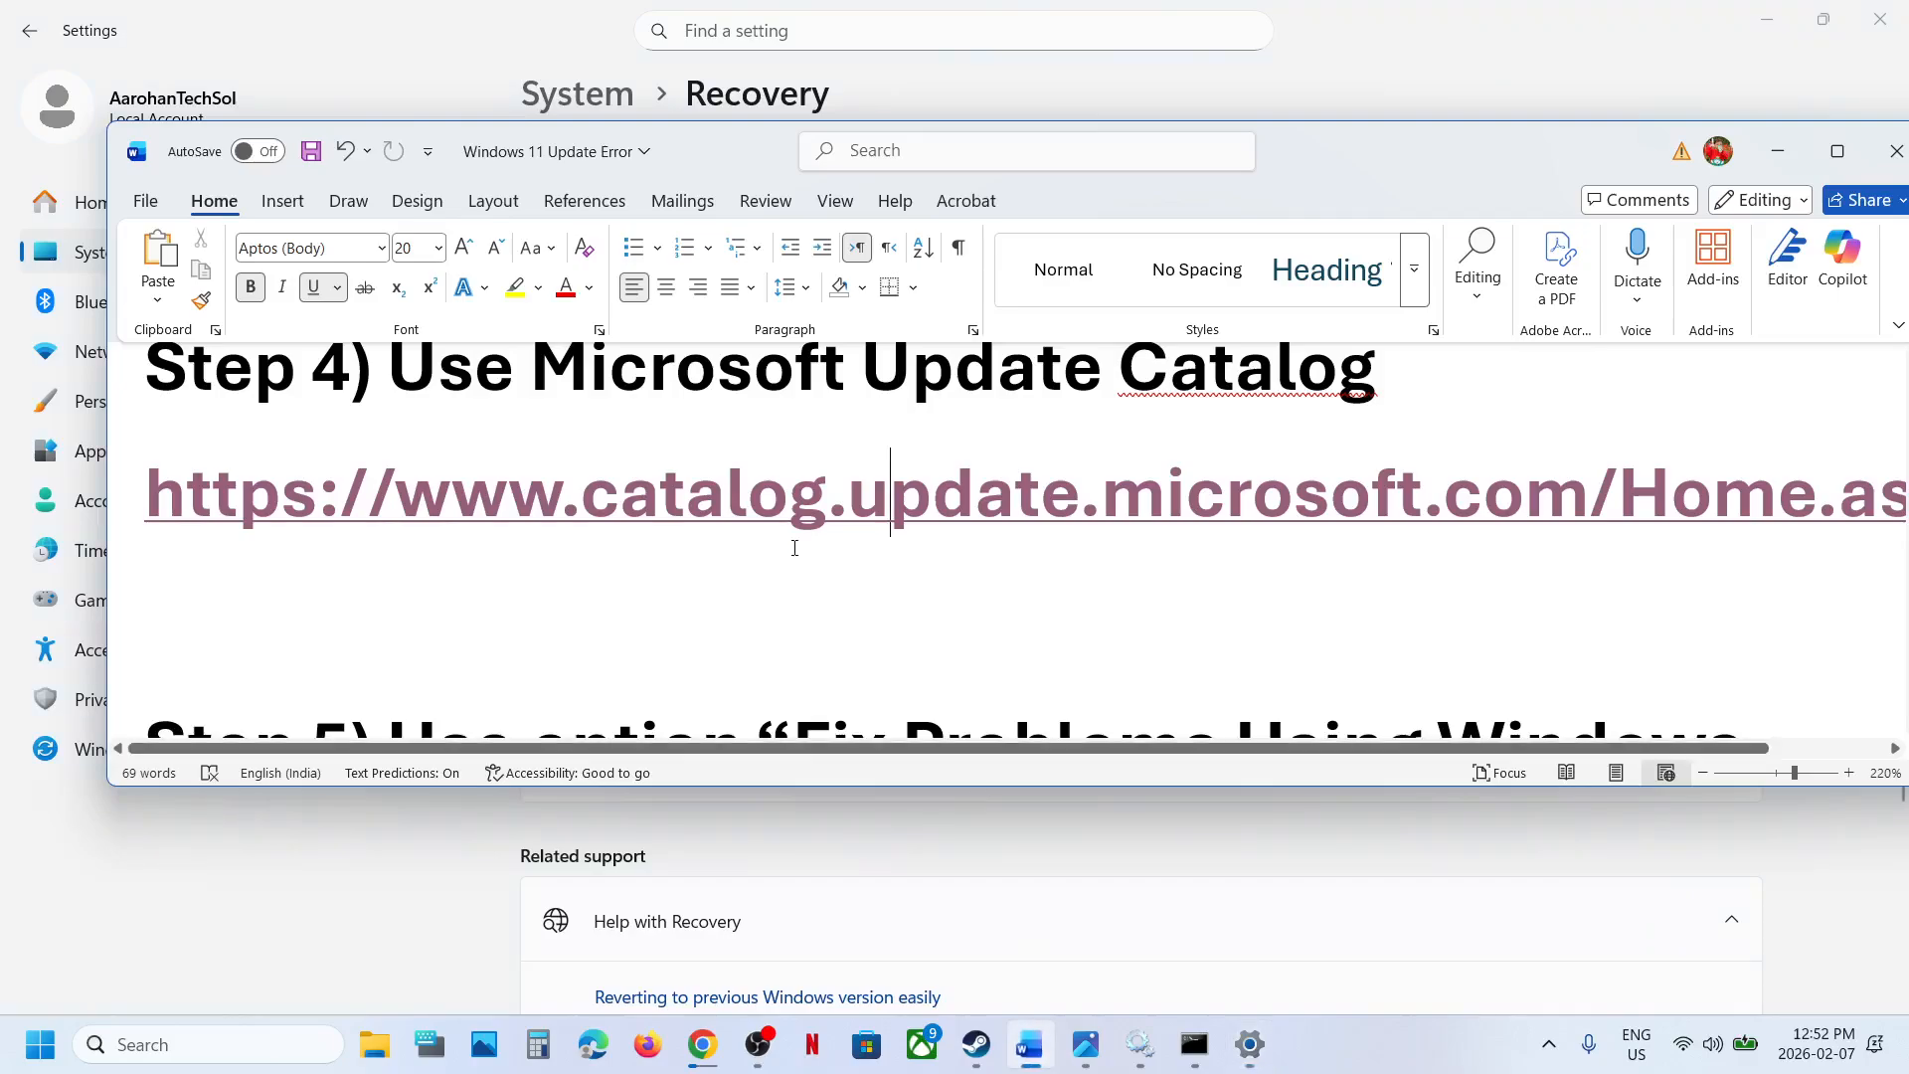
{"action": "scroll", "coordinate": [785, 542], "scroll_direction": "down", "scroll_amount": 8}
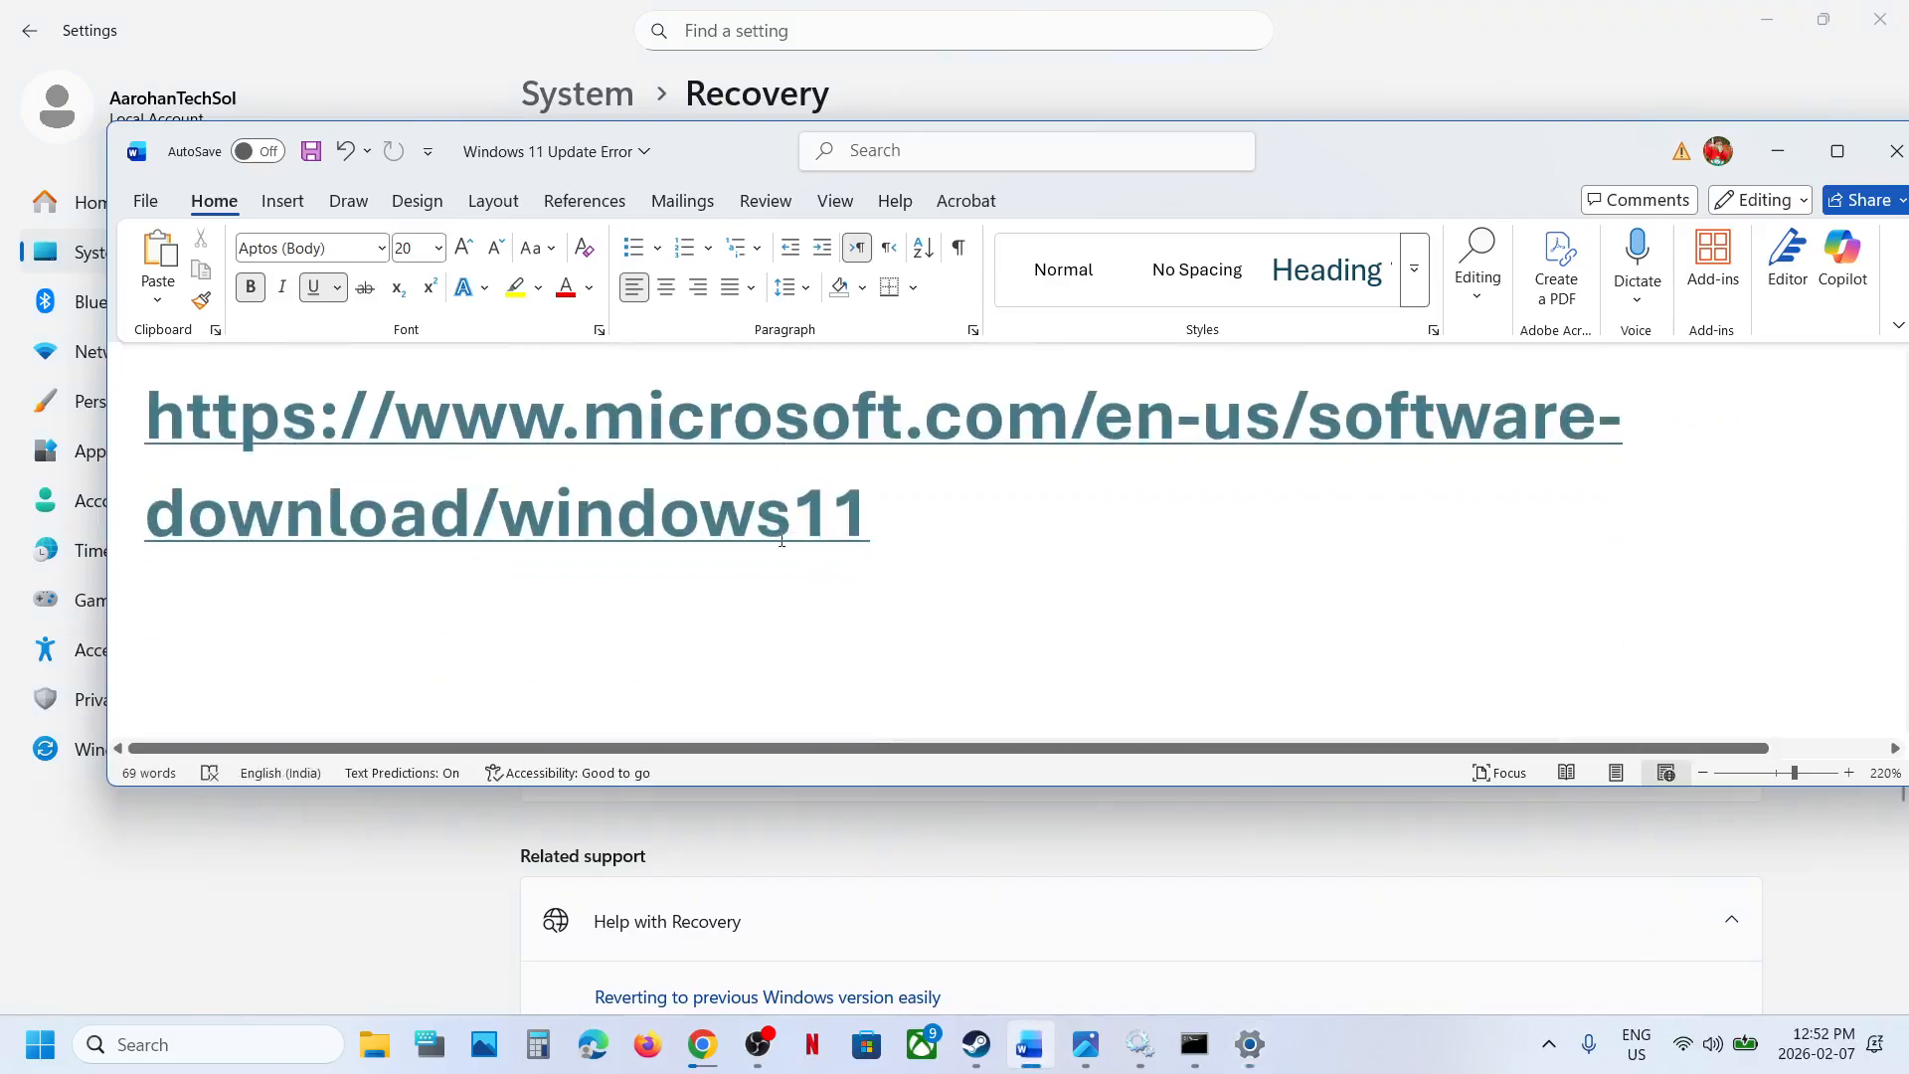
{"action": "left_click", "coordinate": [642, 467], "text": "ctrl"}
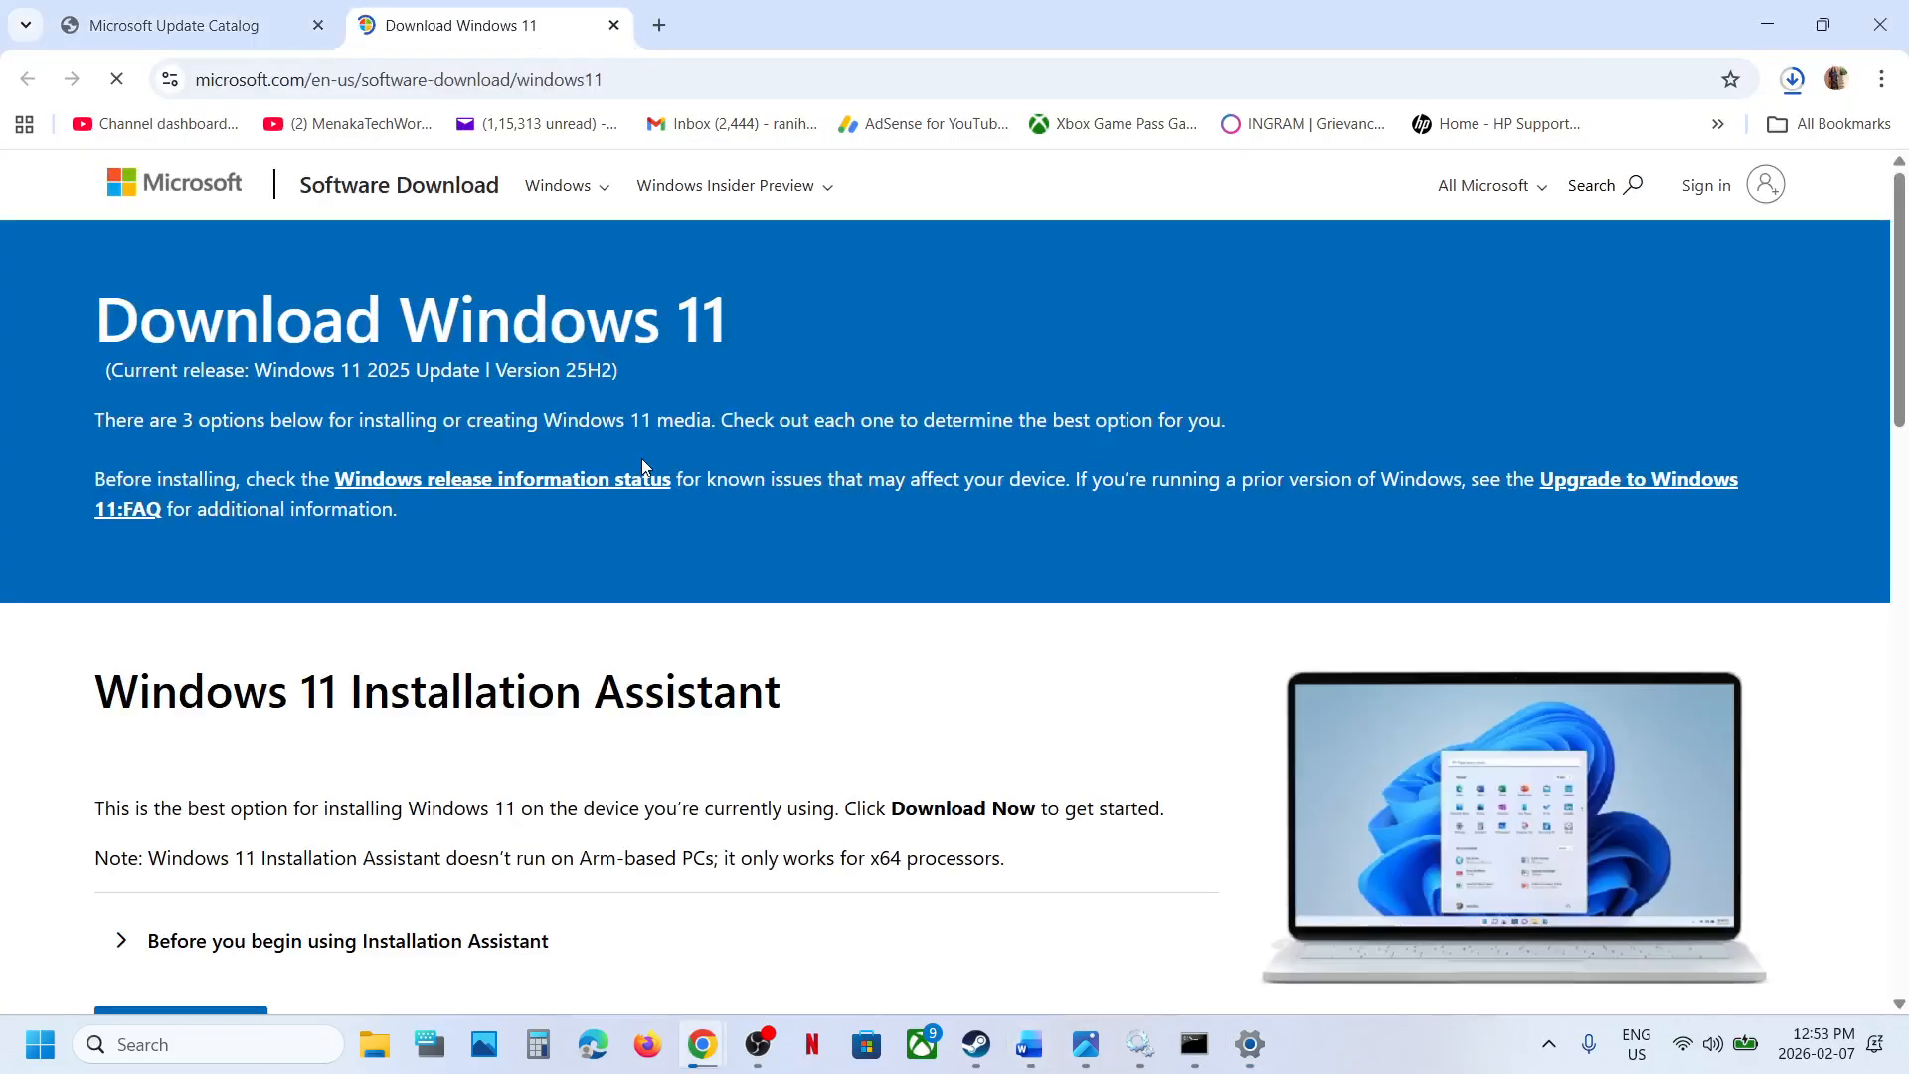
- Download the media creation tool under Create Windows 11 Installation Media, check the recent downloads and dismiss the list
{"action": "scroll", "coordinate": [693, 699], "scroll_direction": "down", "scroll_amount": 6}
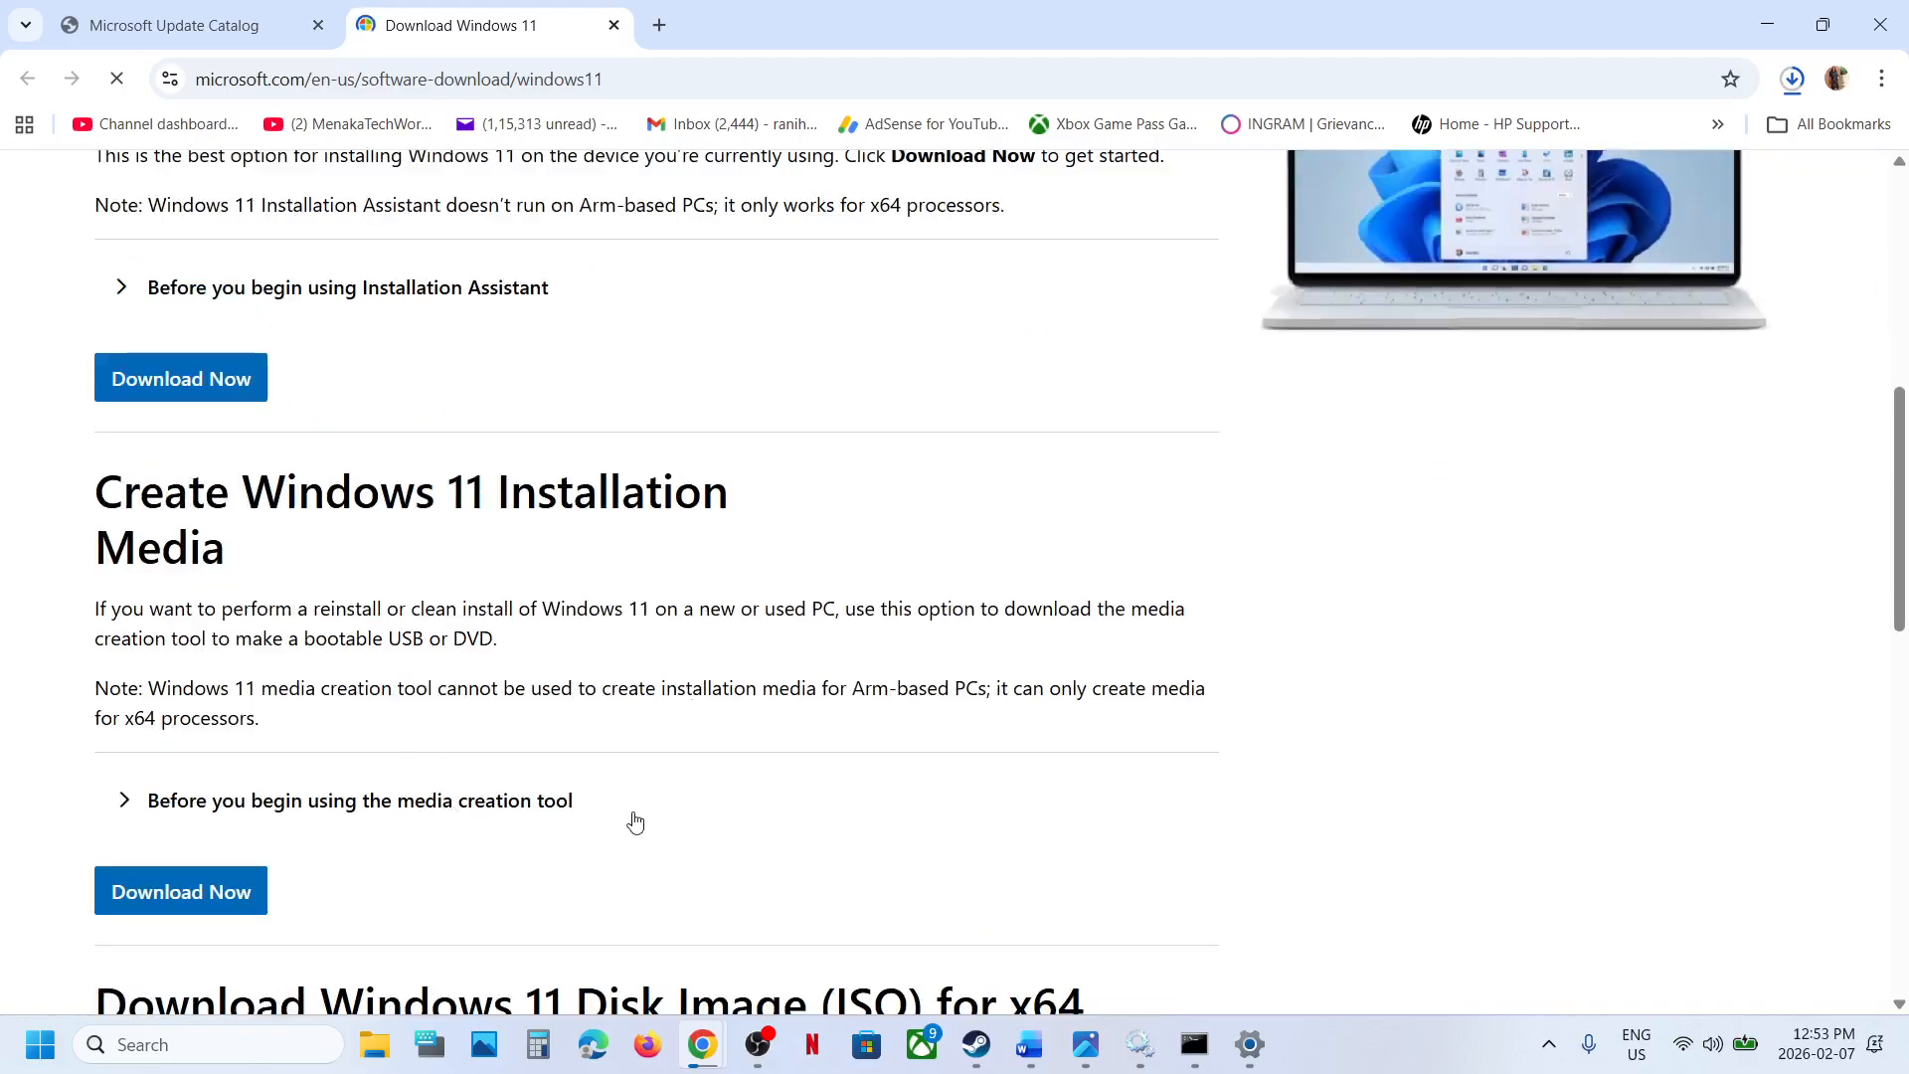
{"action": "left_click", "coordinate": [196, 903]}
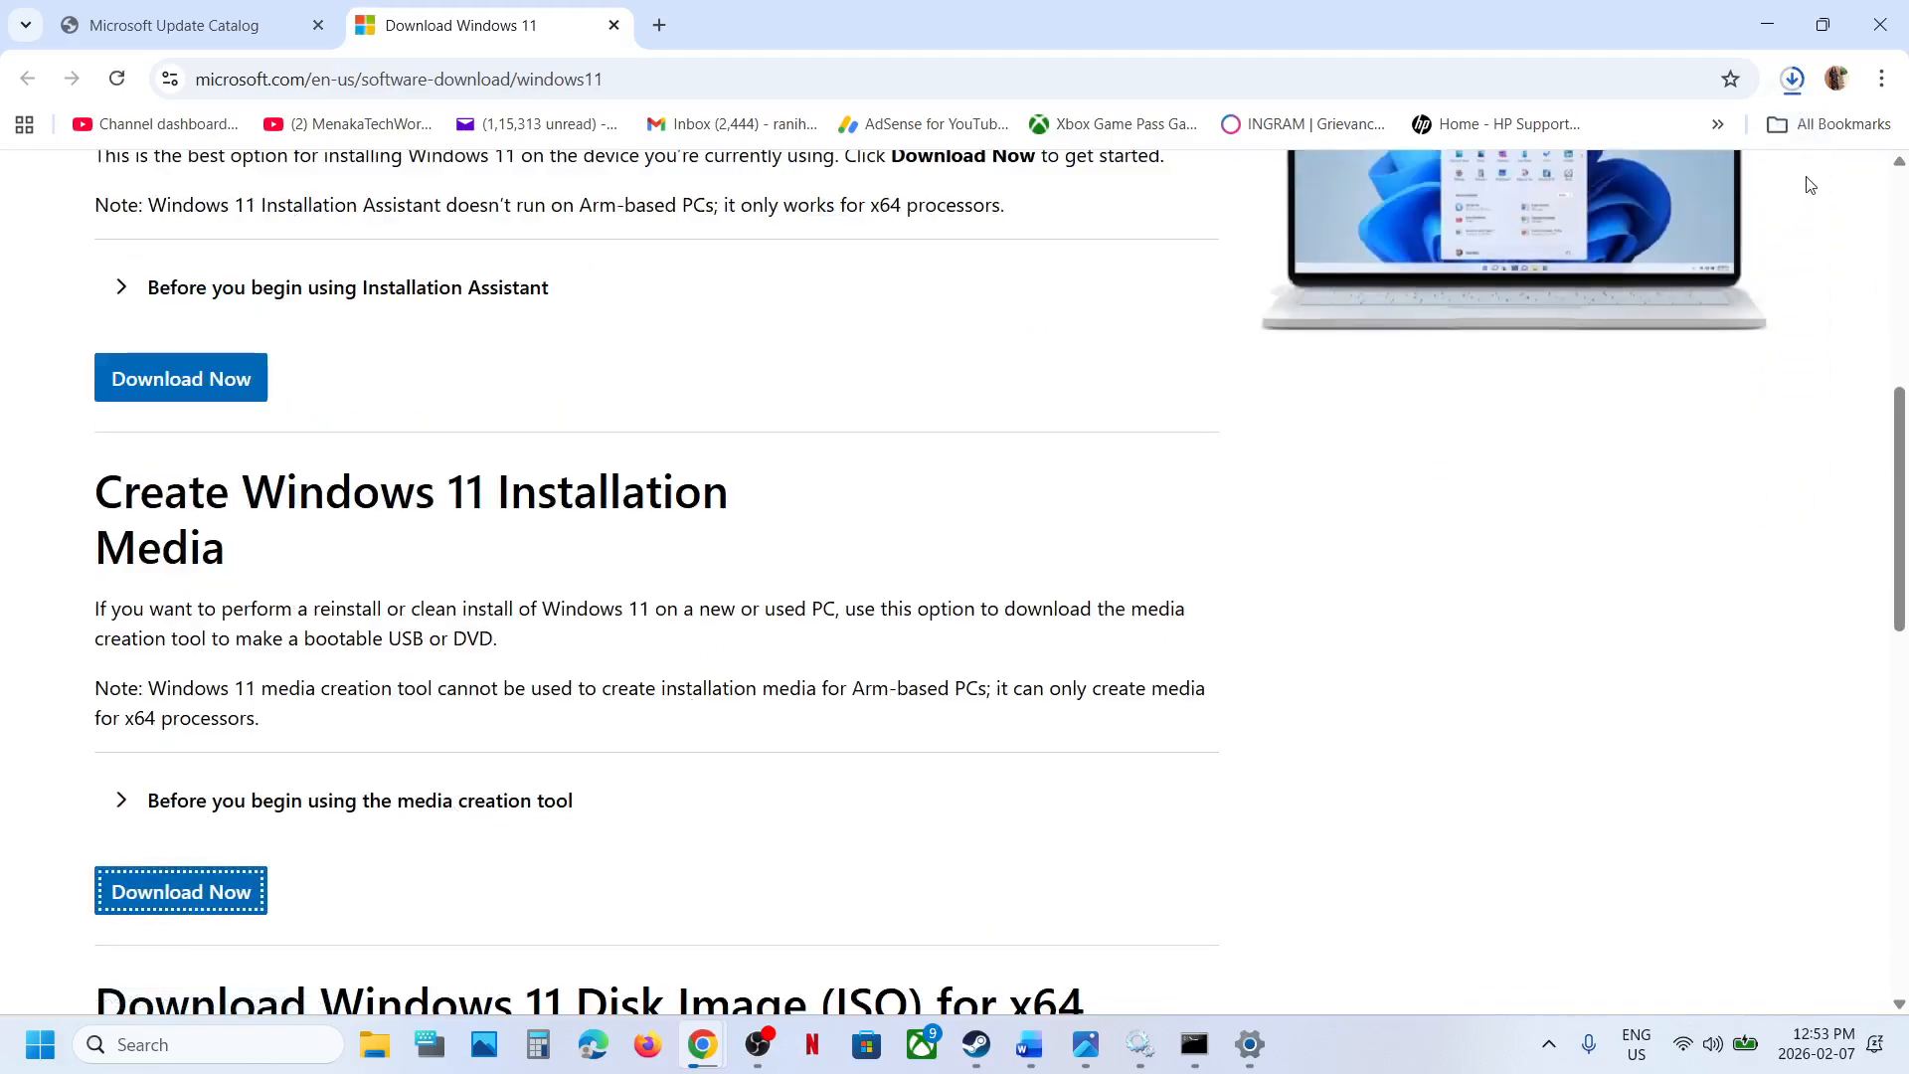
{"action": "left_click", "coordinate": [1795, 81]}
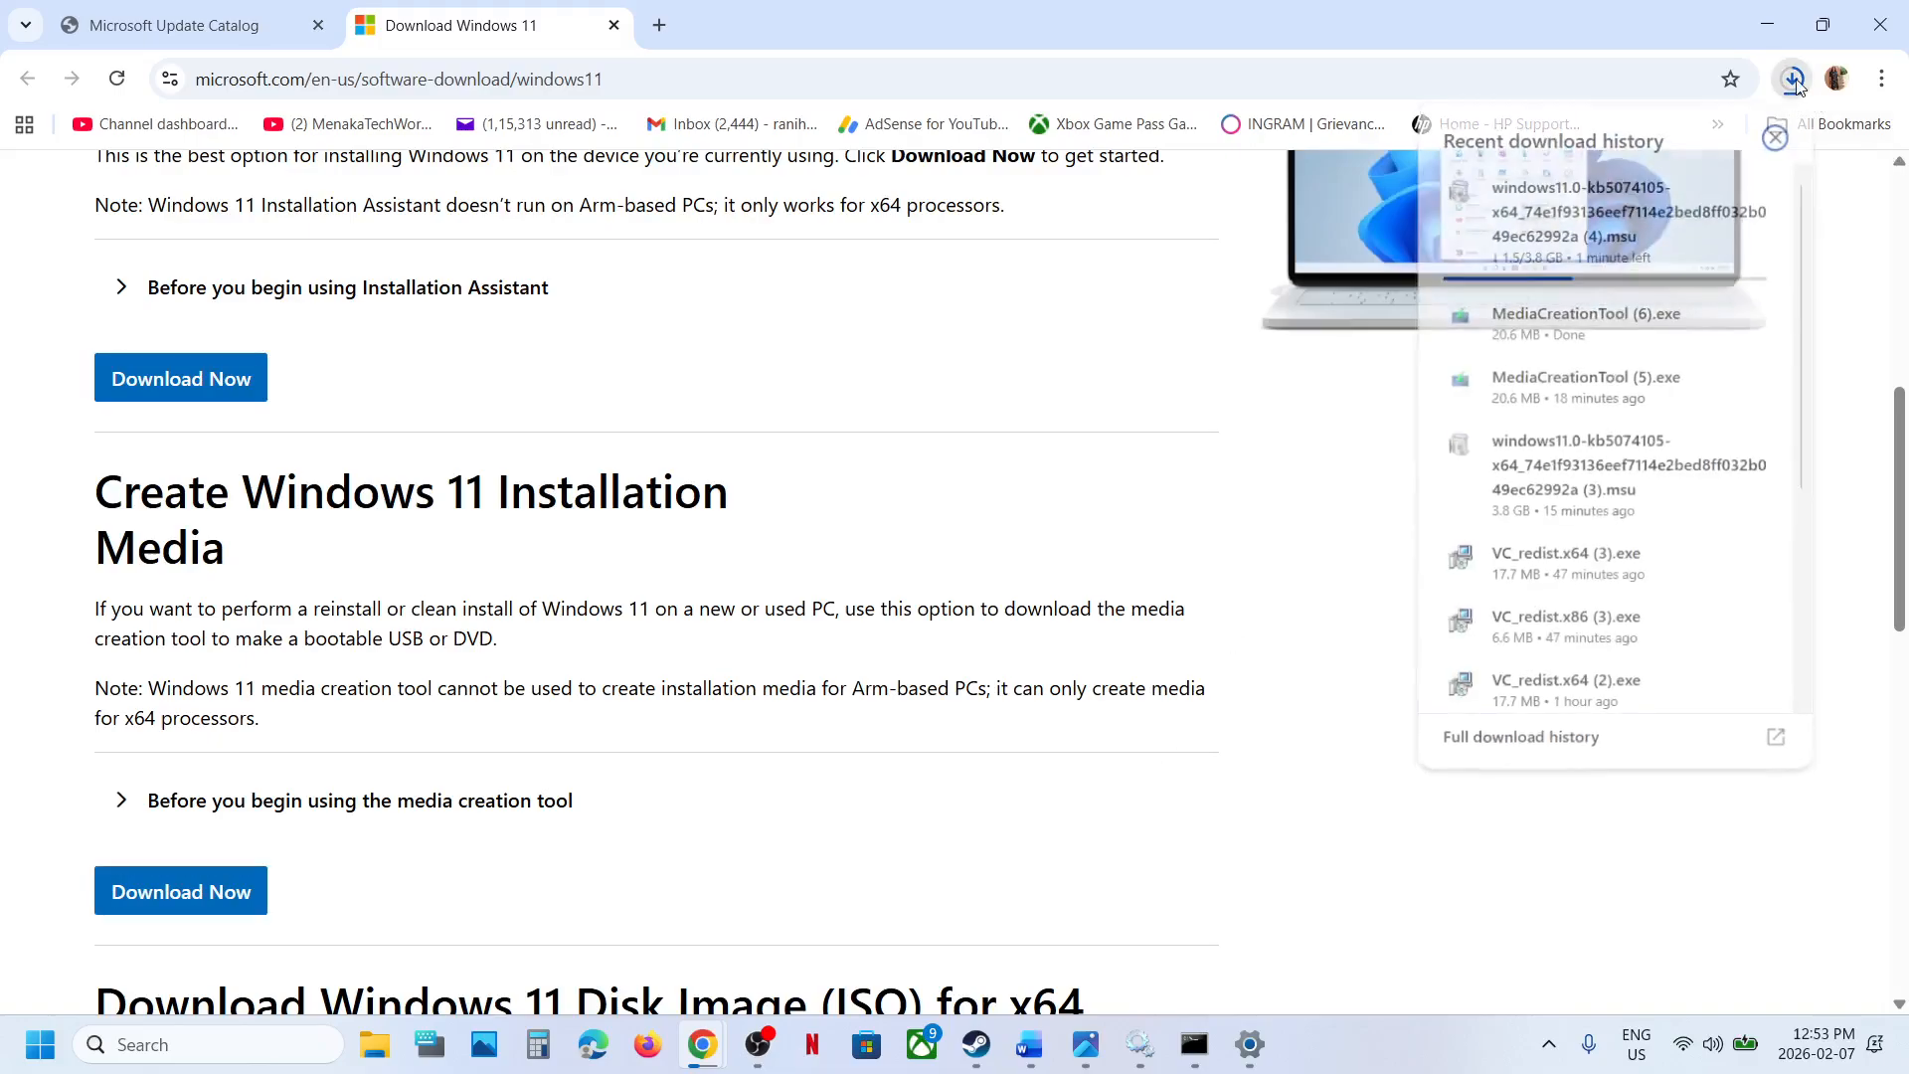
{"action": "left_click", "coordinate": [1153, 481]}
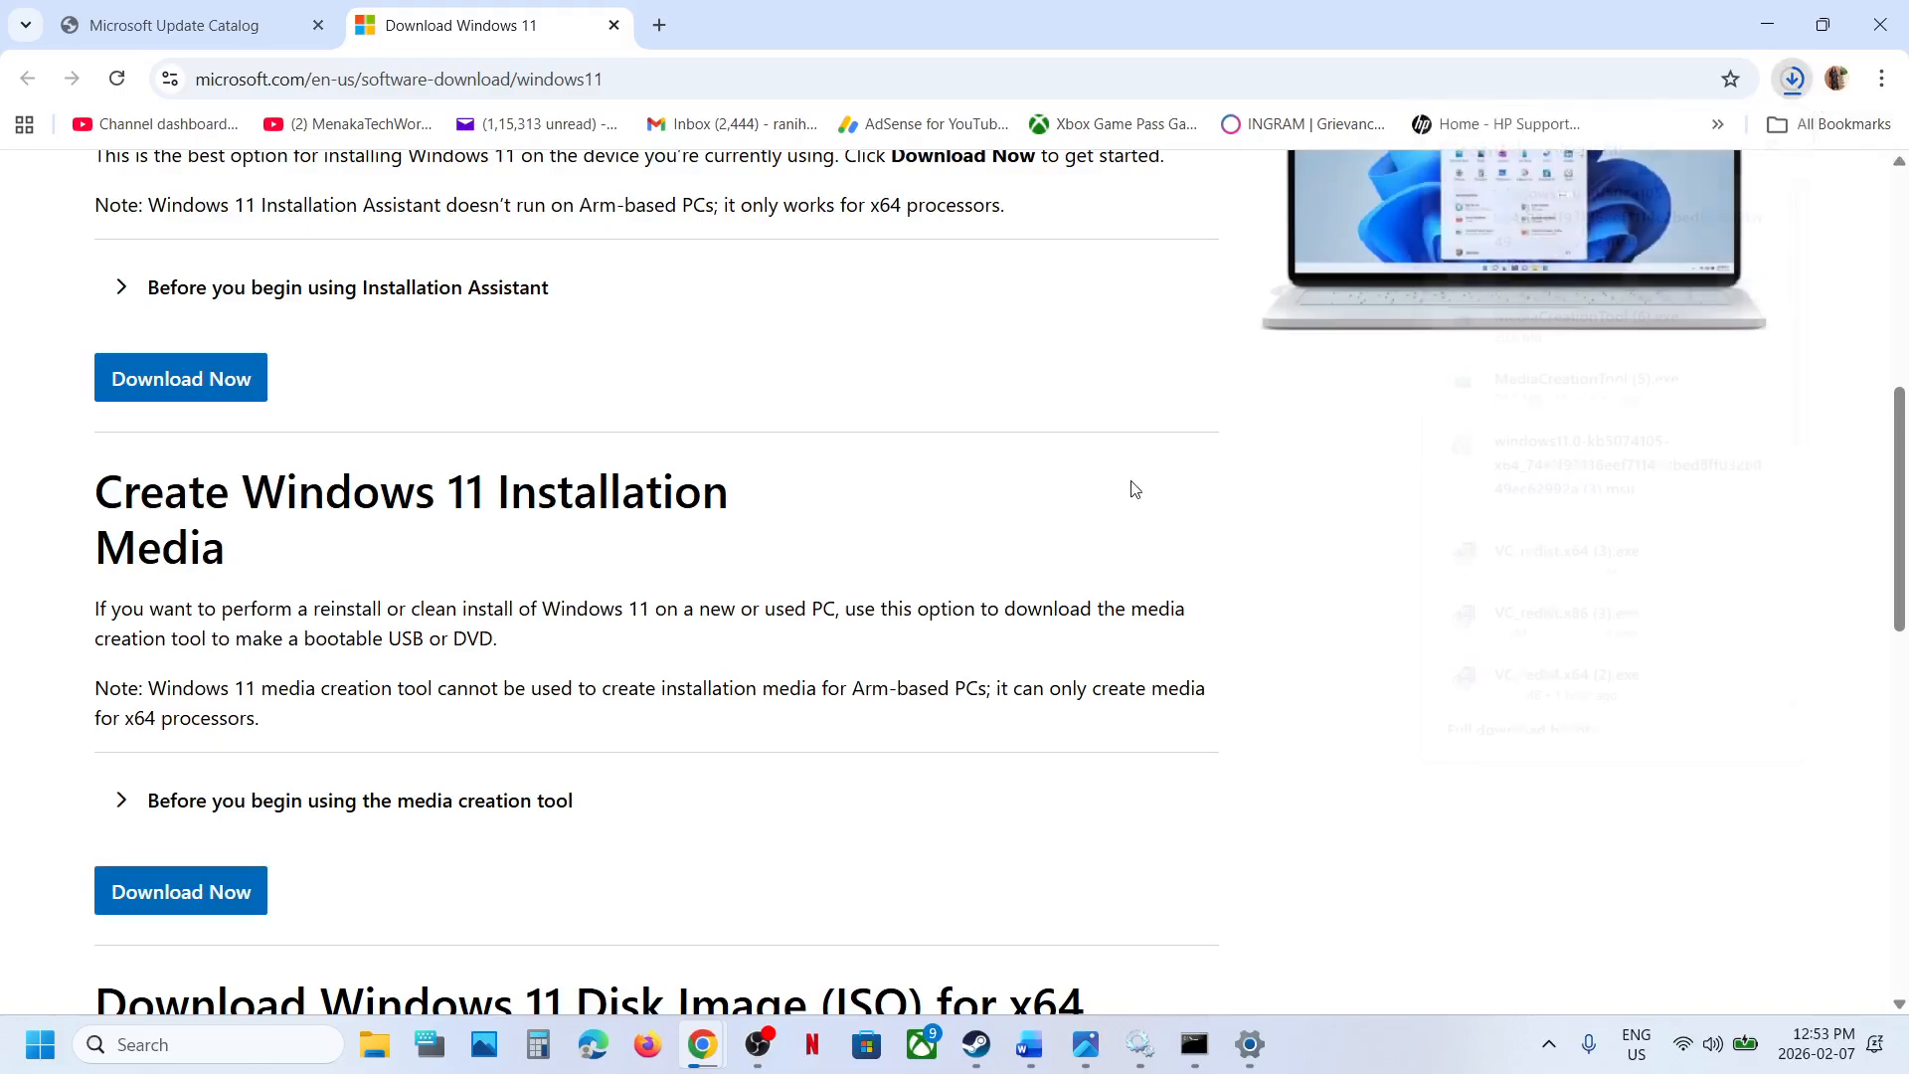
- Switch to Photos and examine the setup screenshots on choosing language, selecting ISO file, saving to Desktop and finishing the download
{"action": "left_click", "coordinate": [1086, 1046]}
{"action": "key", "text": "Right"}
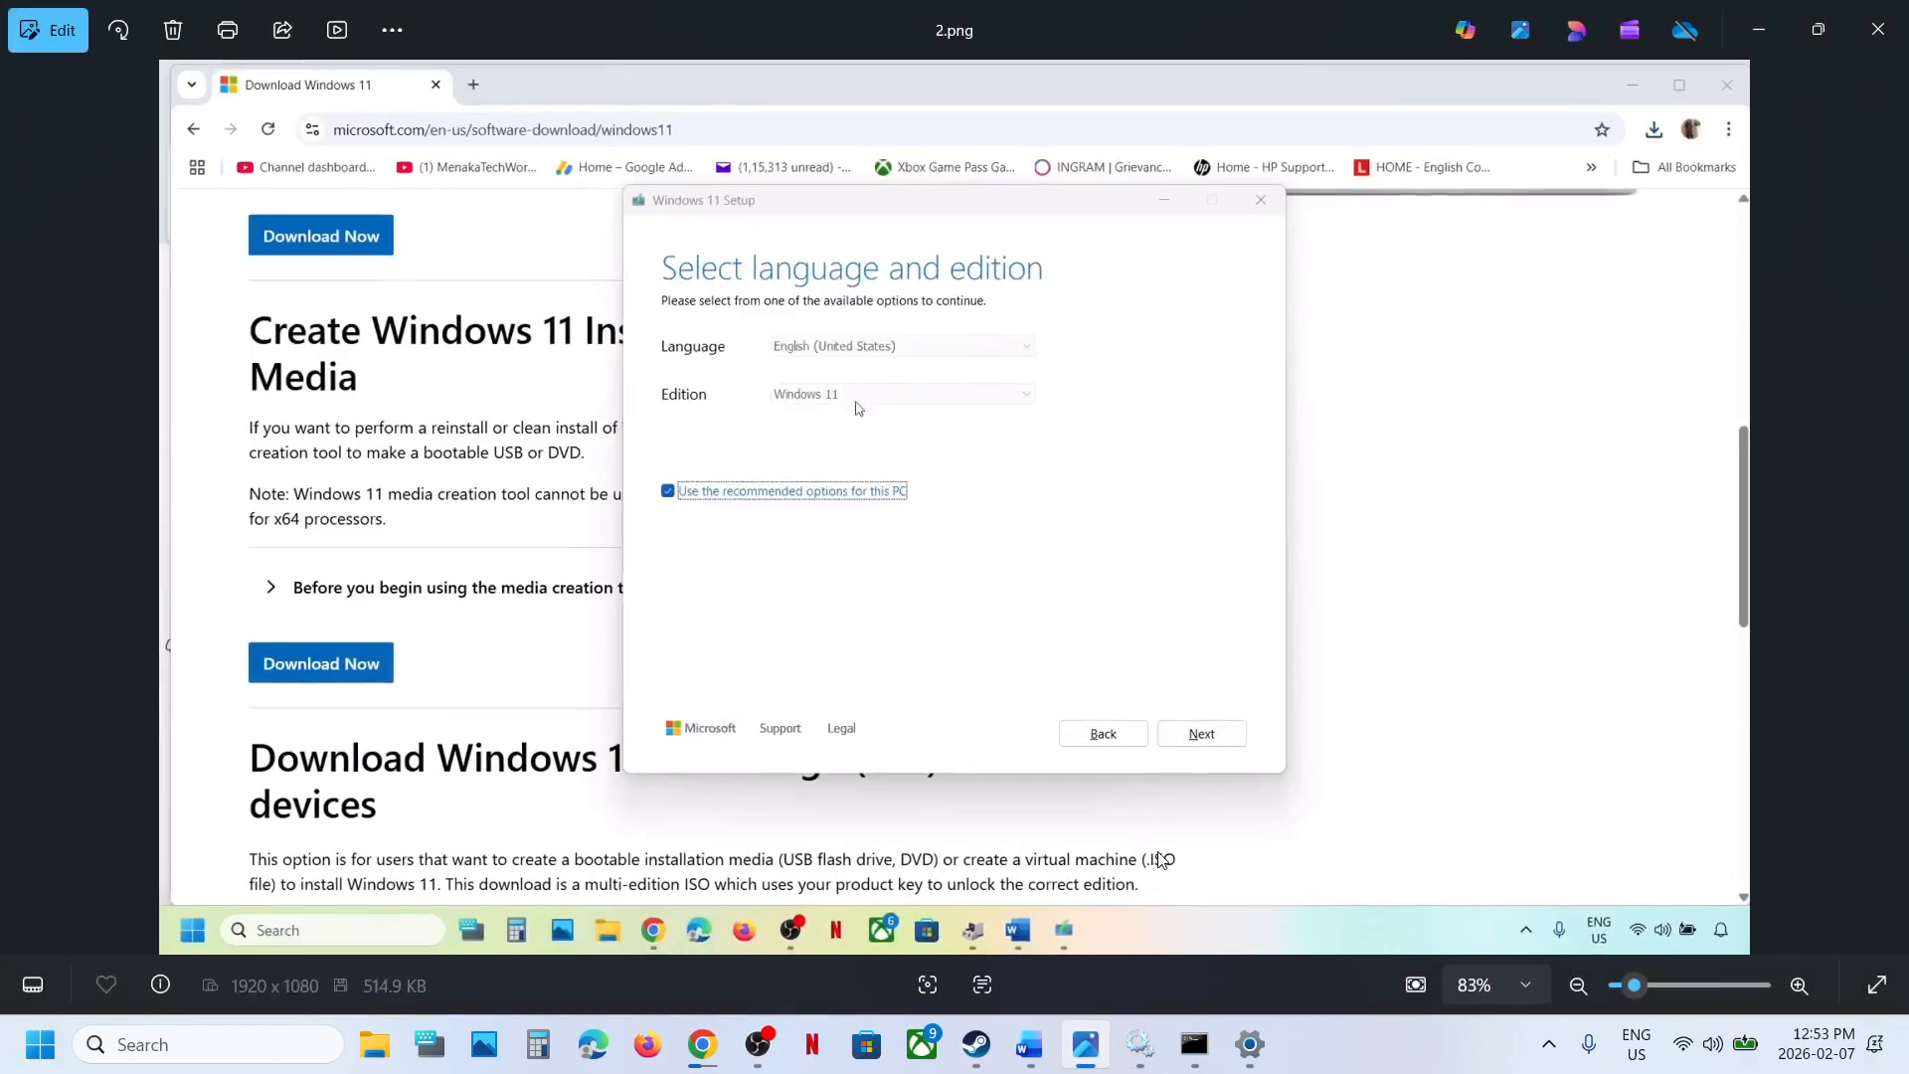
{"action": "key", "text": "Right"}
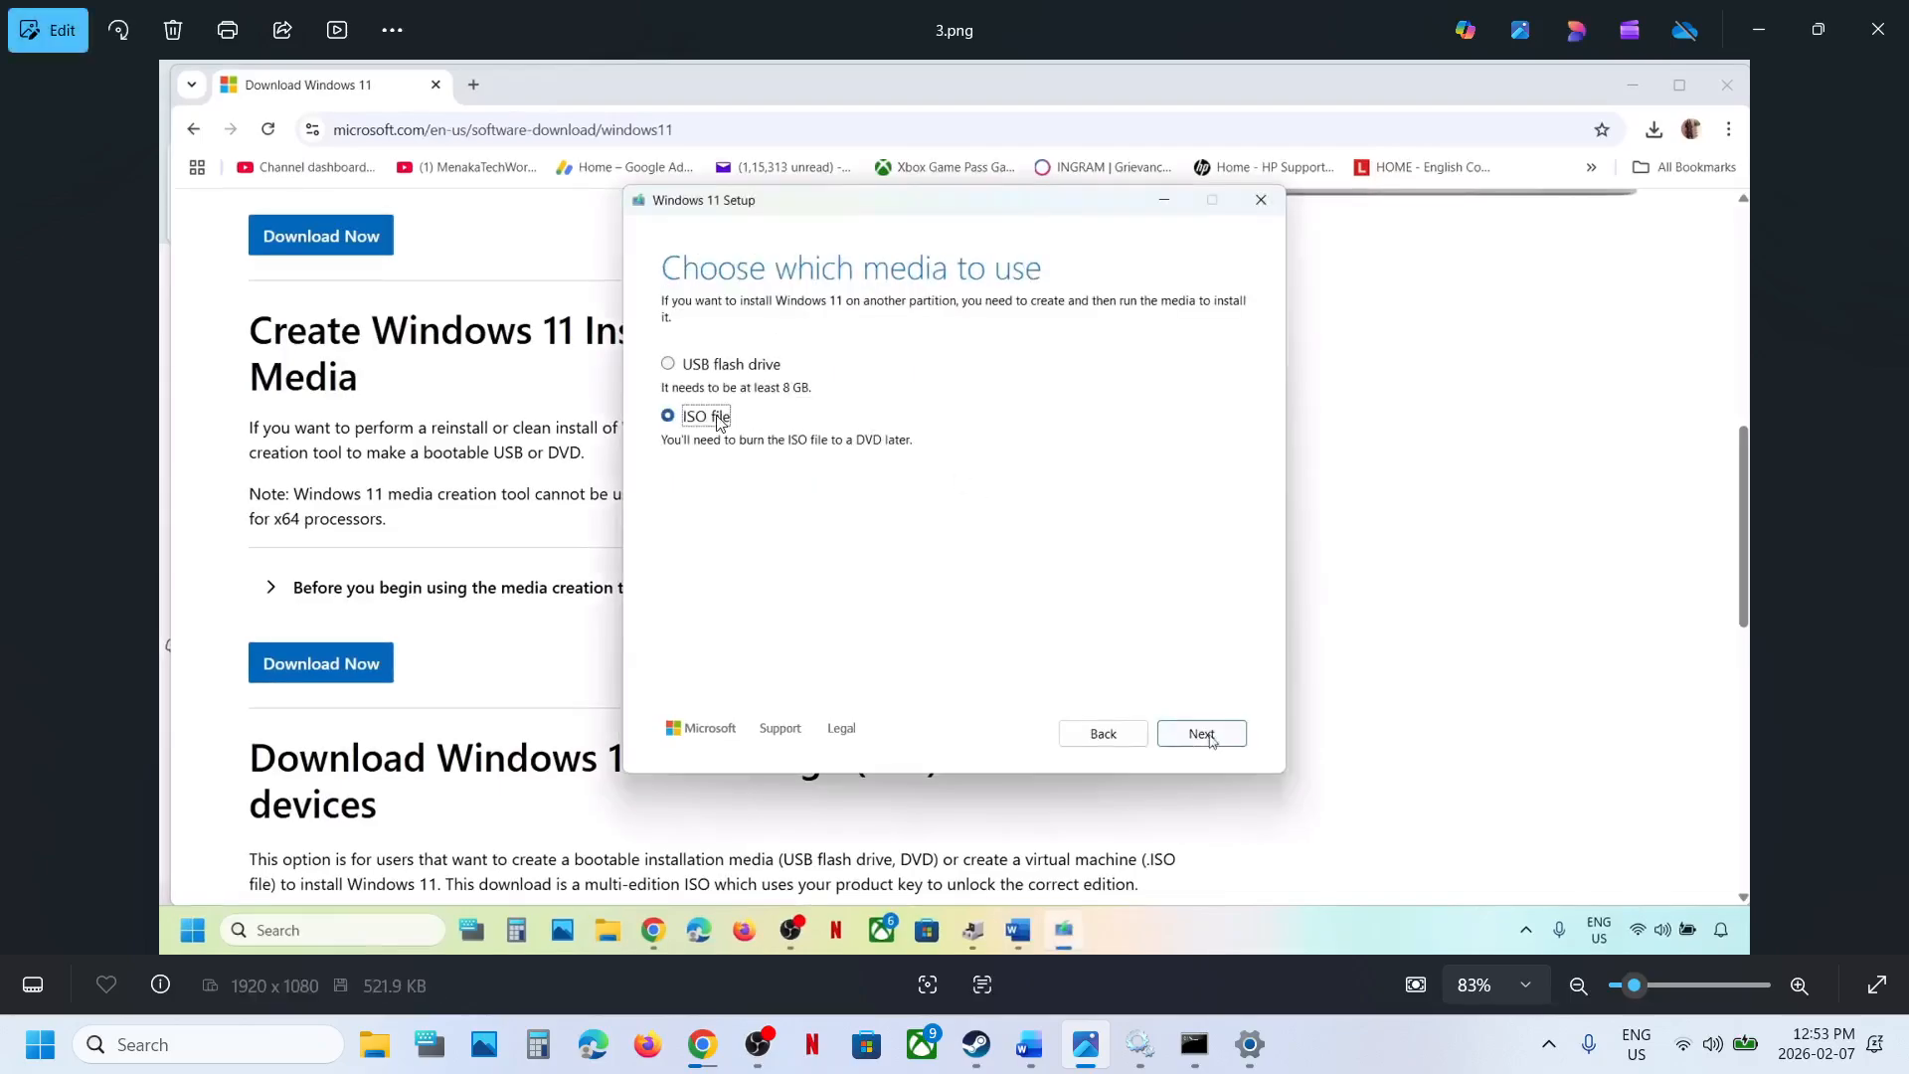
{"action": "key", "text": "Right"}
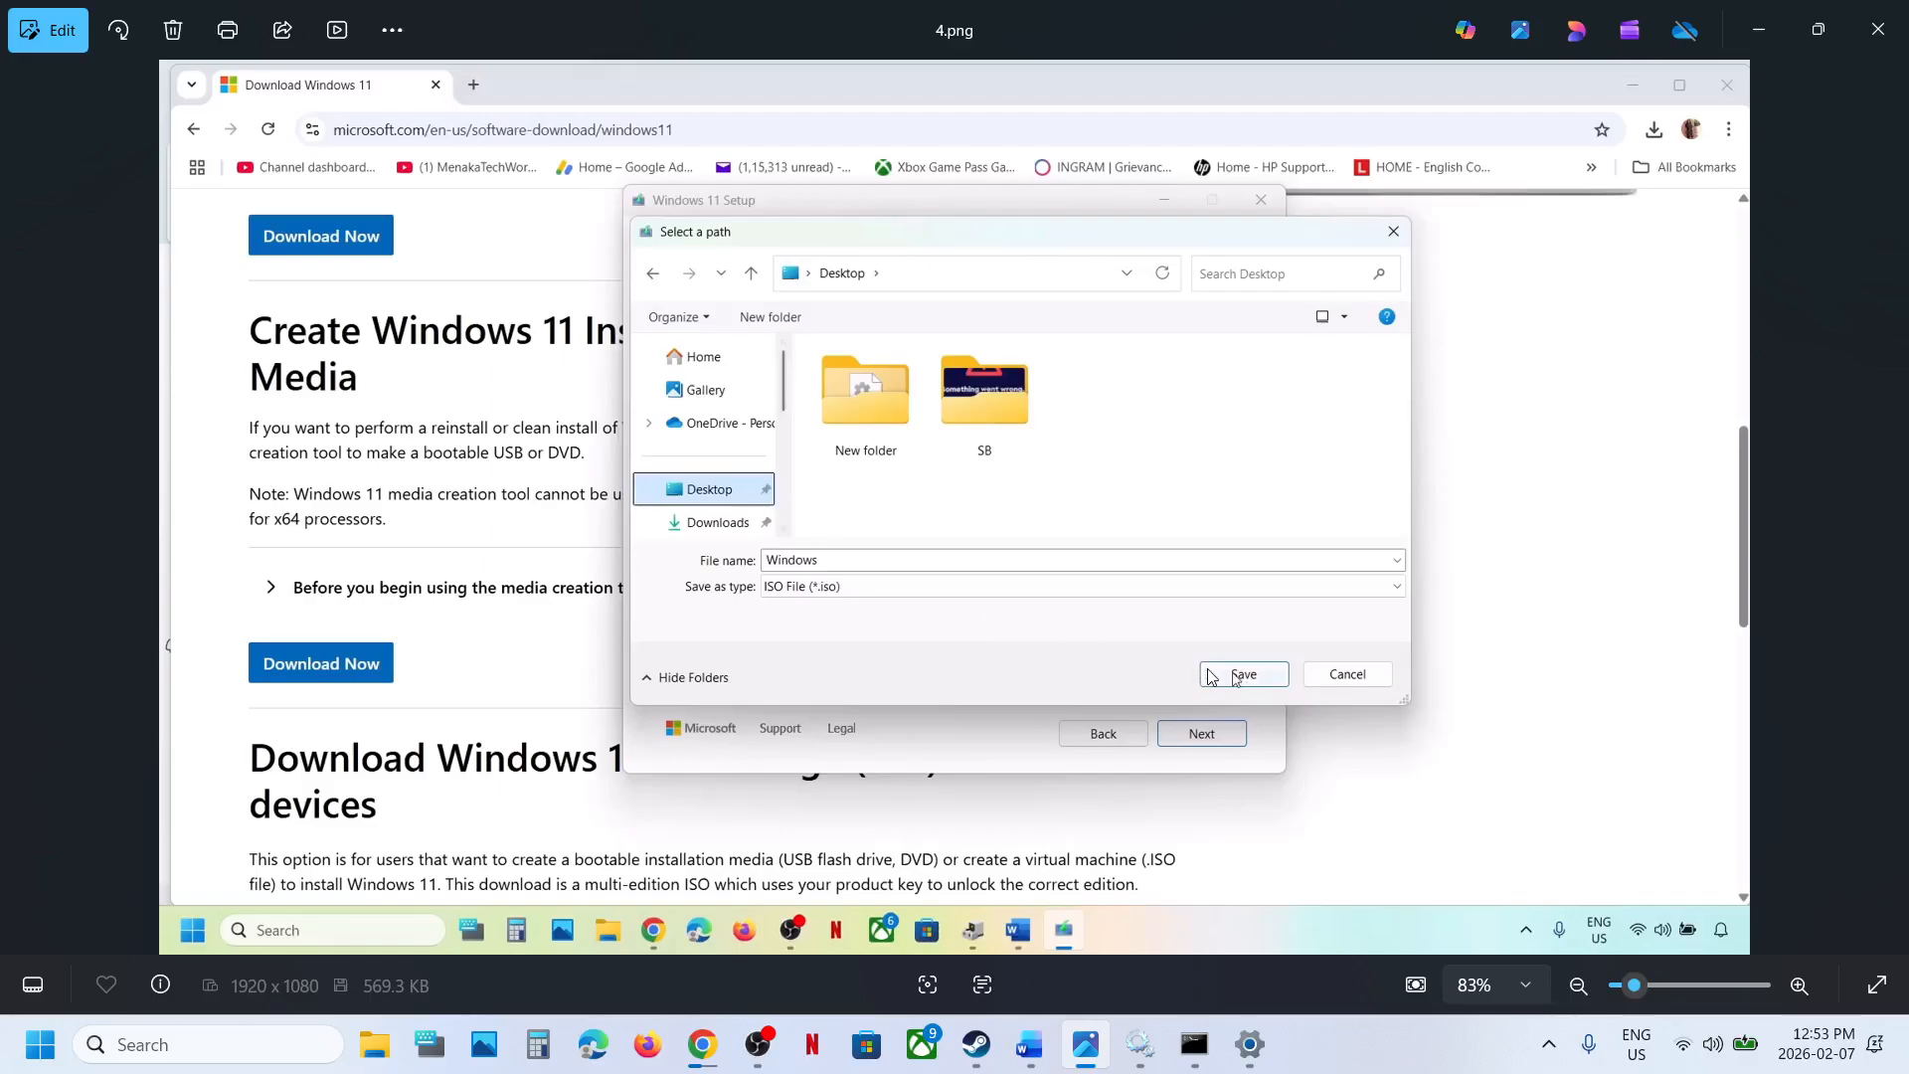
{"action": "key", "text": "Right"}
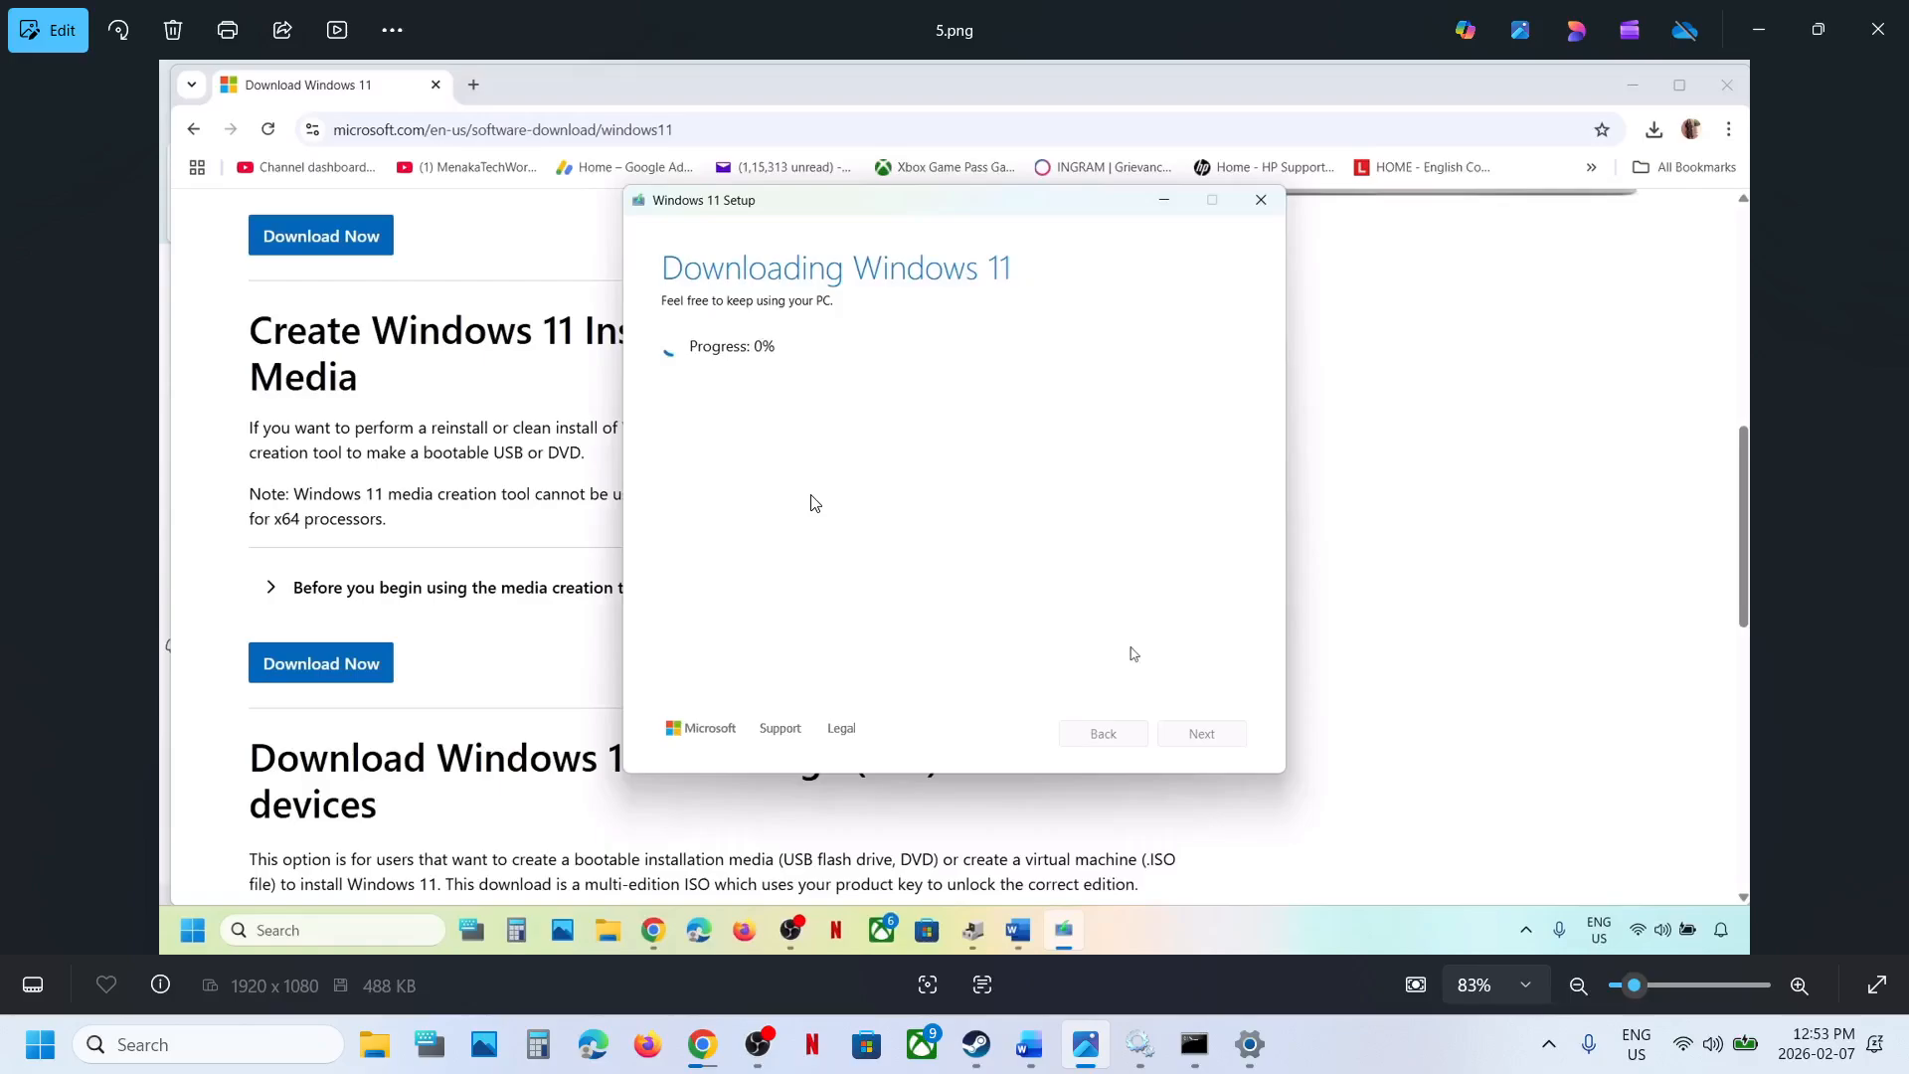
{"action": "key", "text": "Right"}
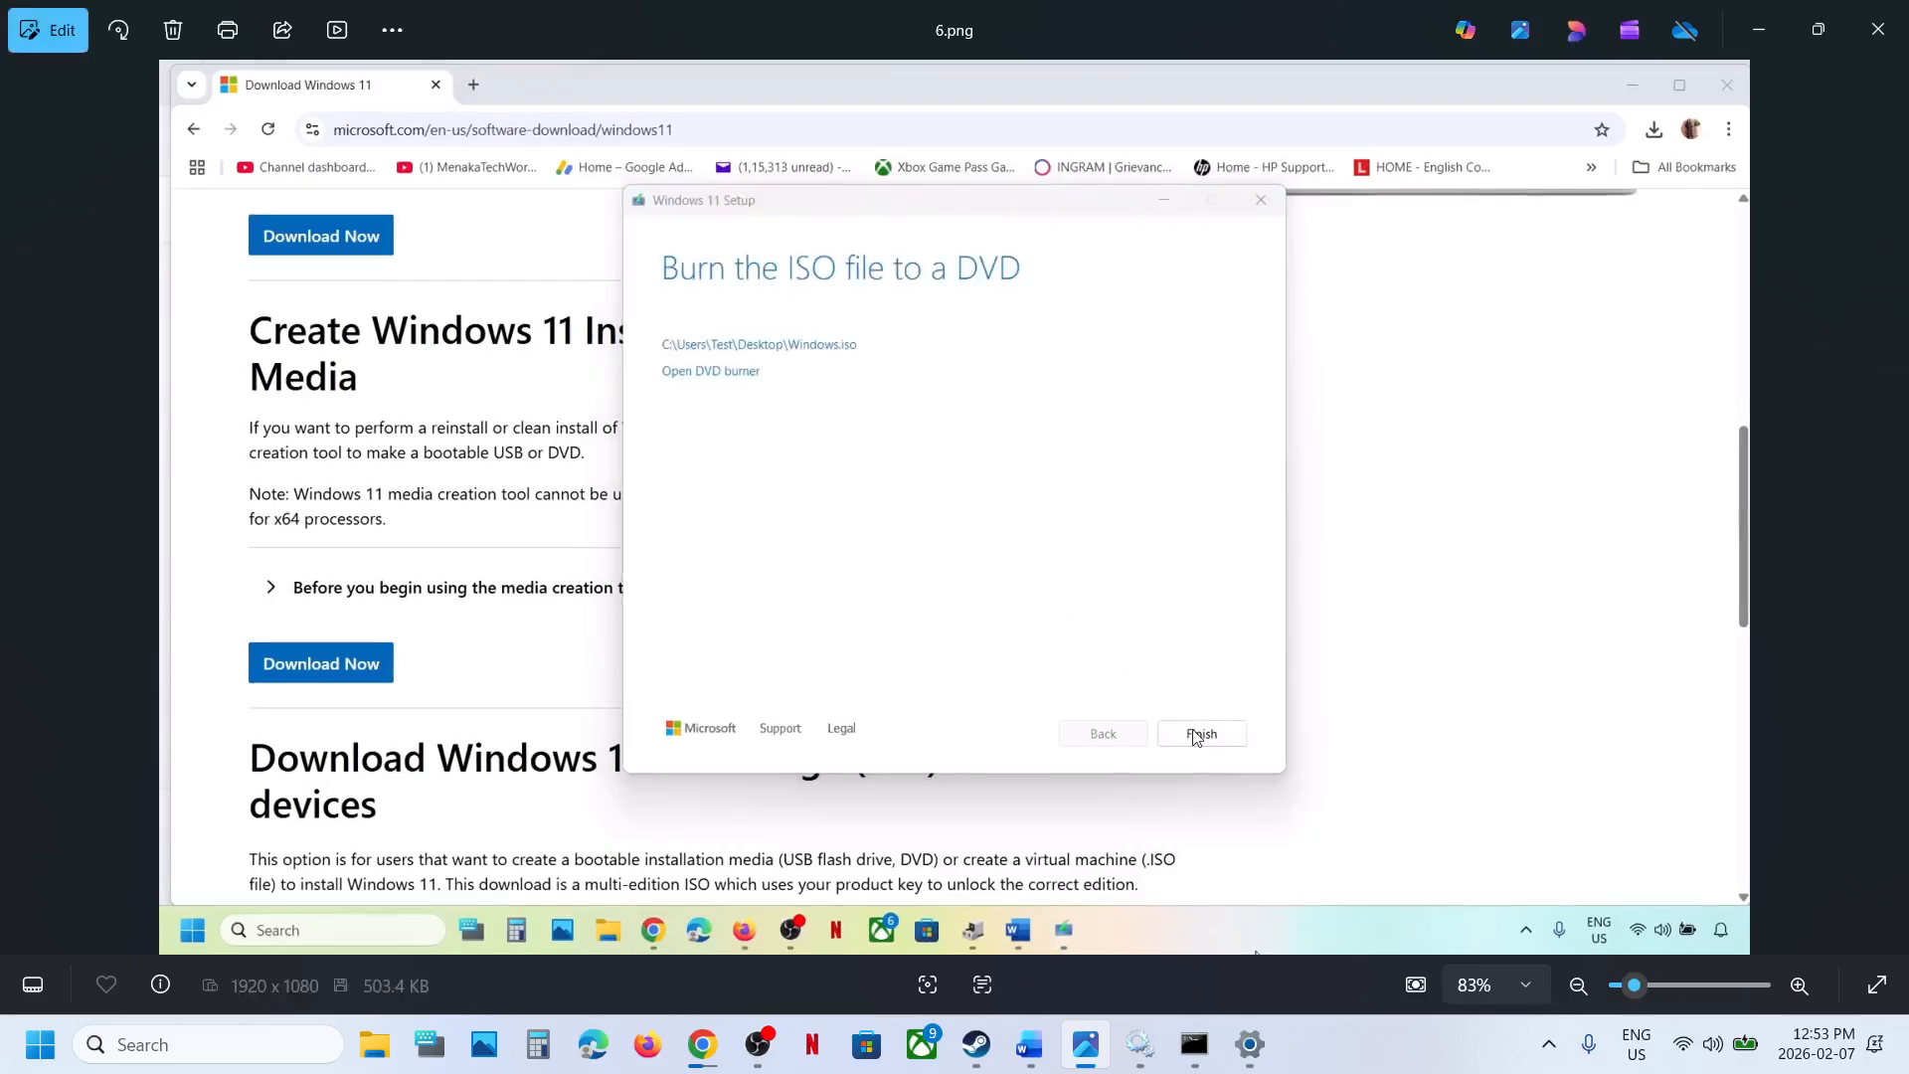
{"action": "key", "text": "Right"}
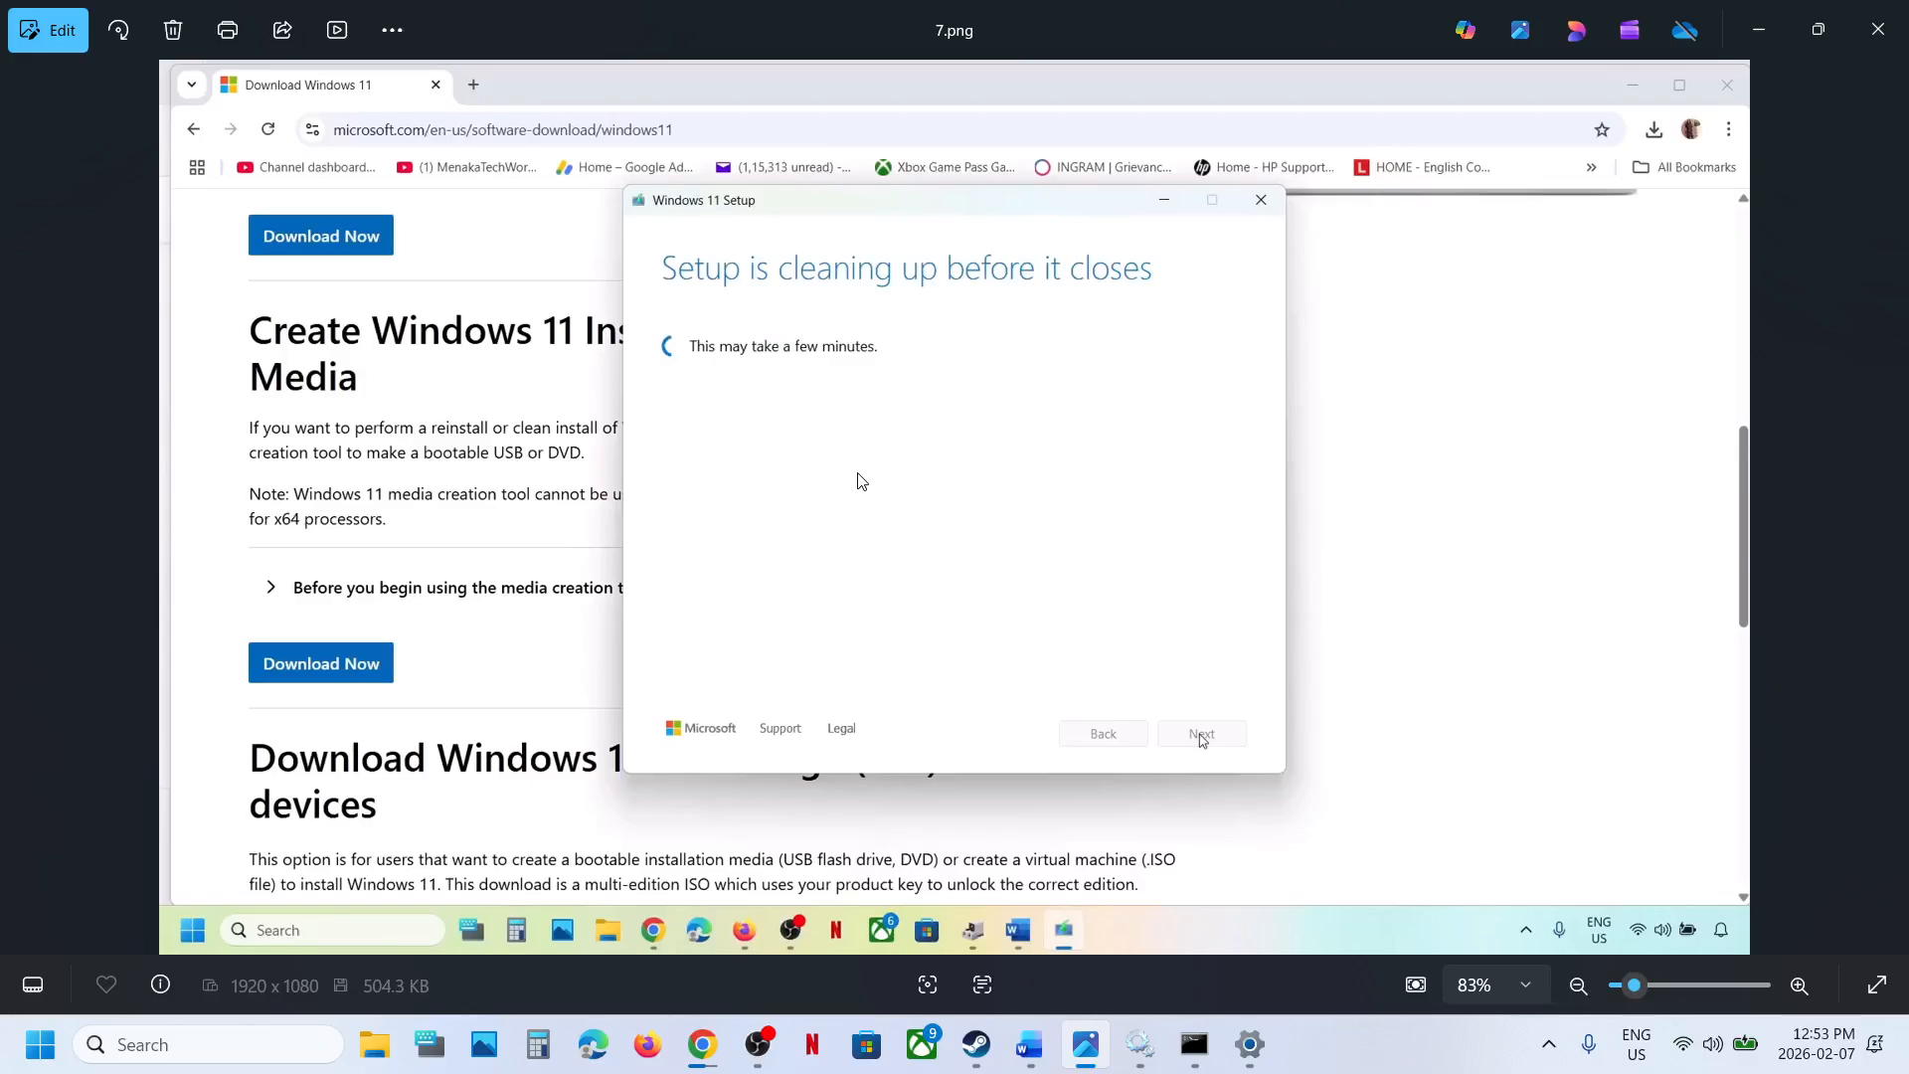
- Examine the following screenshots on mounting the Windows ISO, running setup, accepting the license terms and keeping personal files and apps
{"action": "key", "text": "Right"}
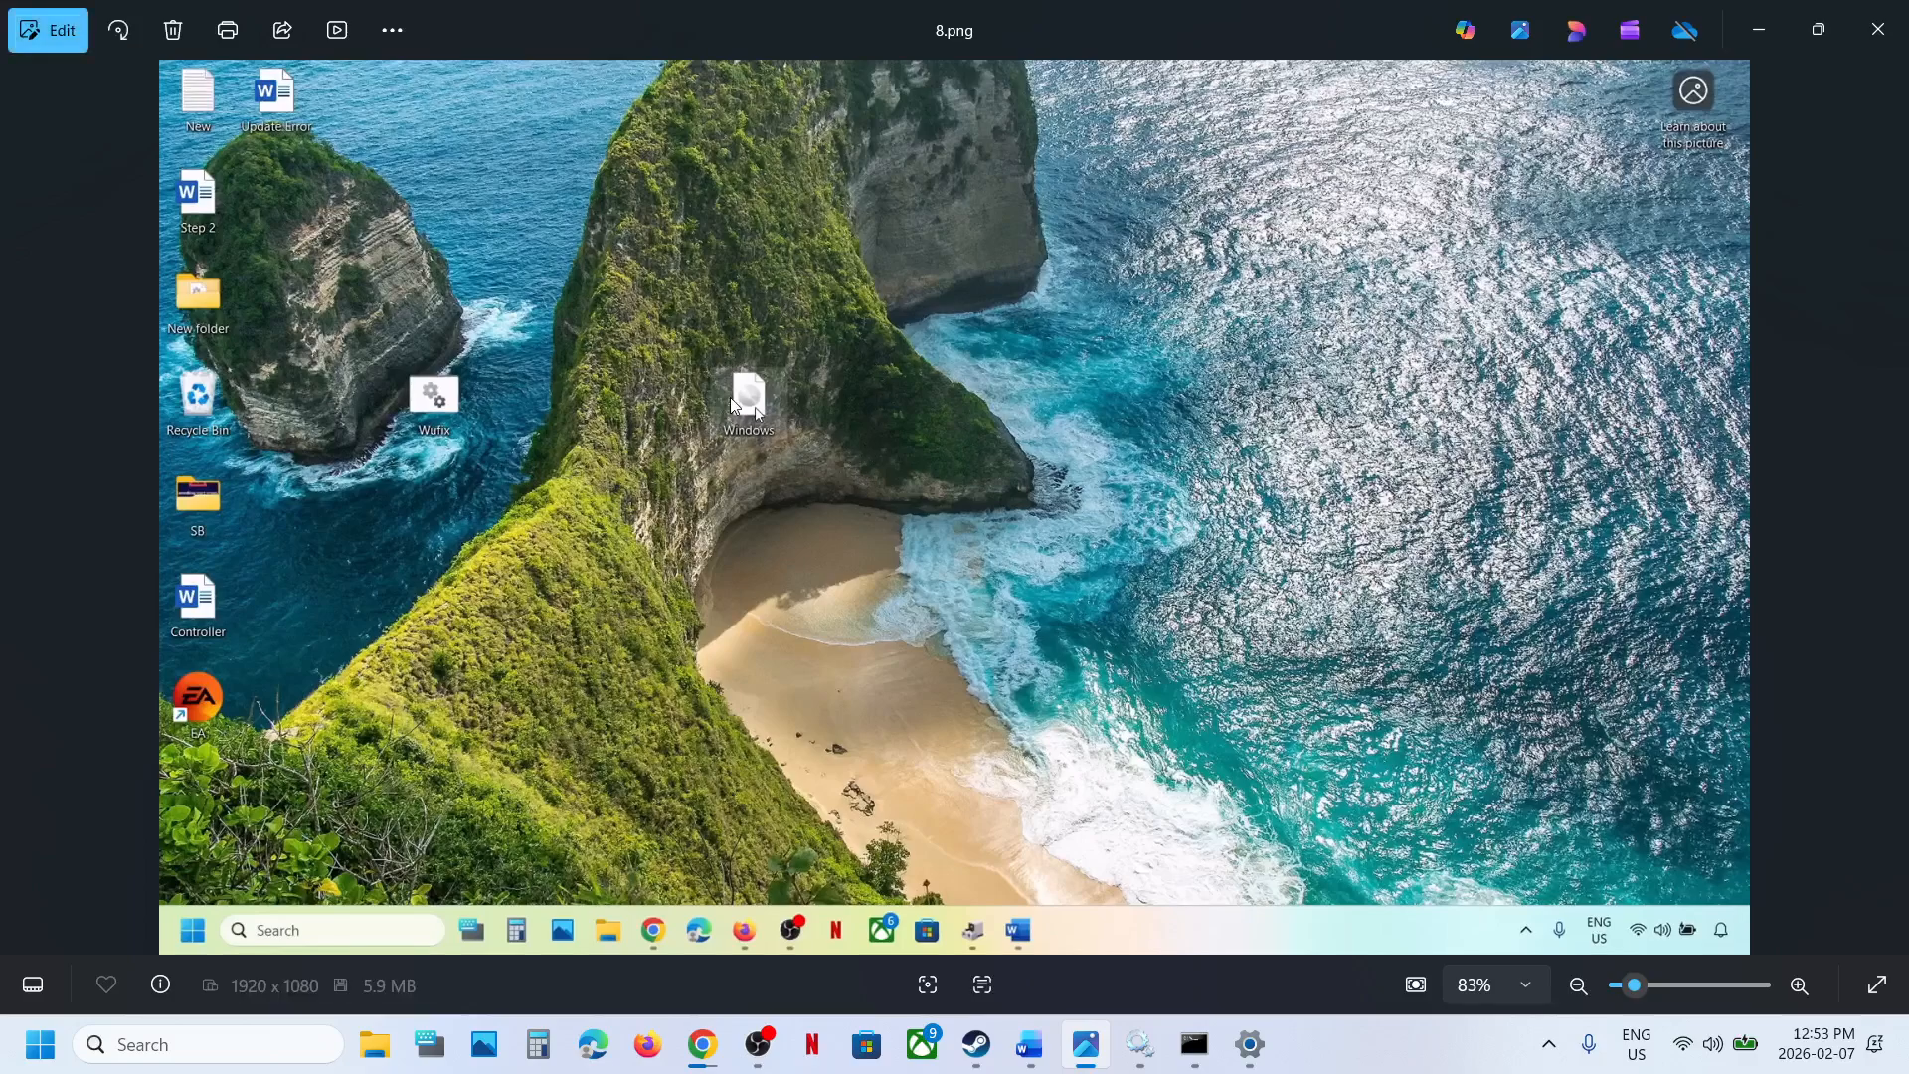
{"action": "key", "text": "Right"}
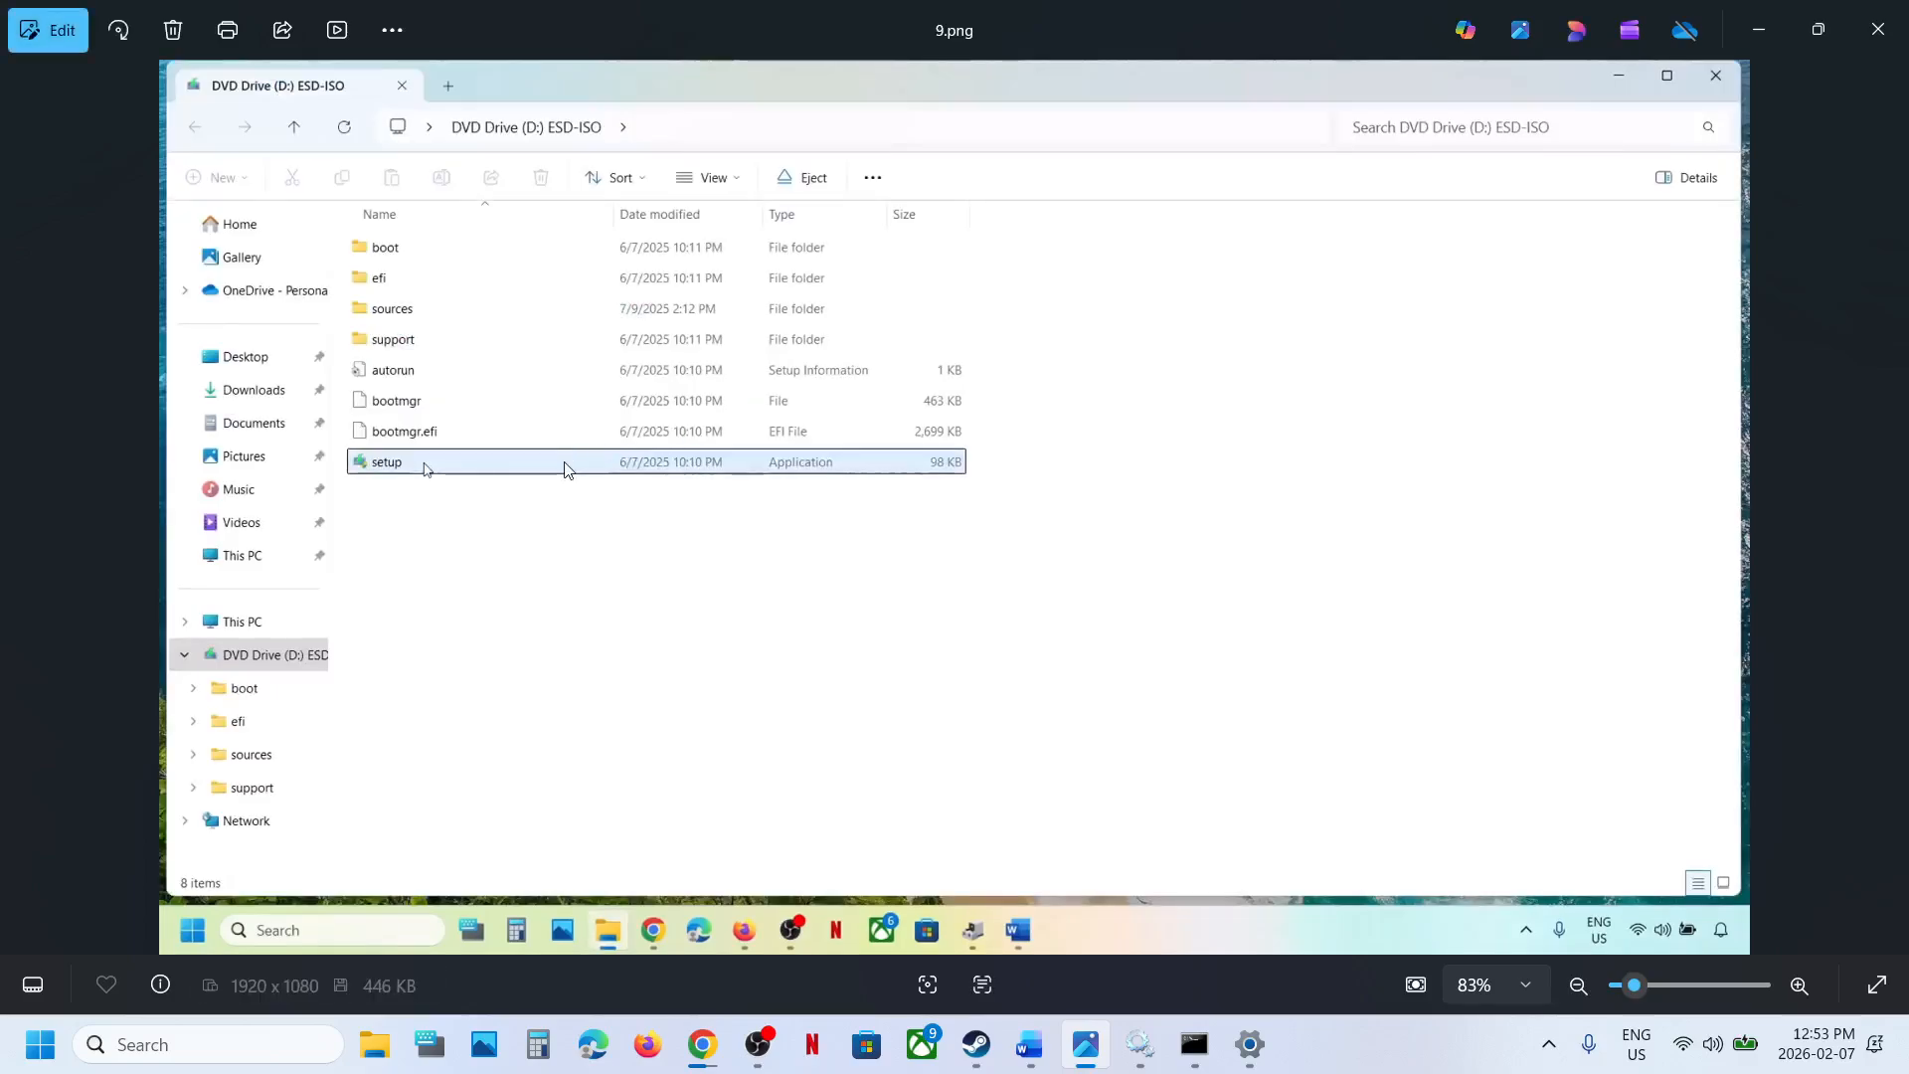
{"action": "key", "text": "Right"}
{"action": "key", "text": "Right"}
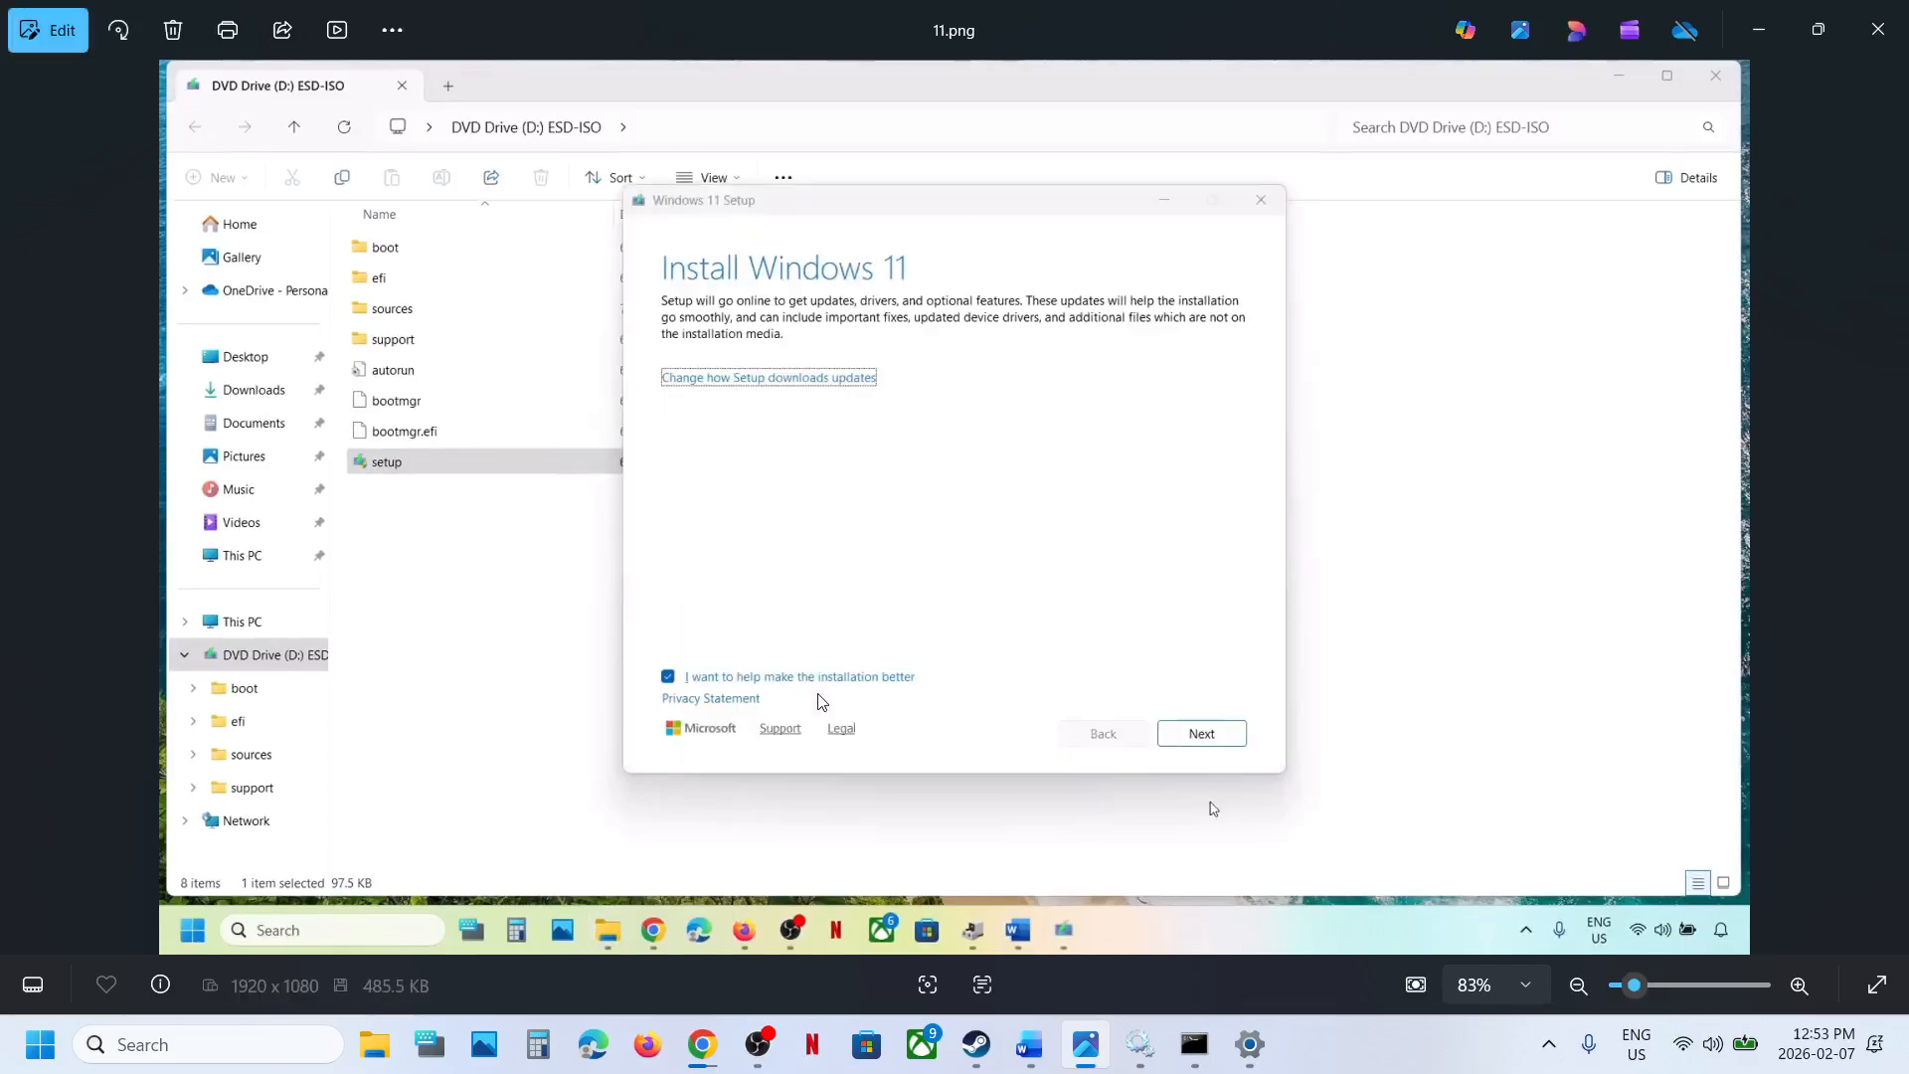
{"action": "key", "text": "Right"}
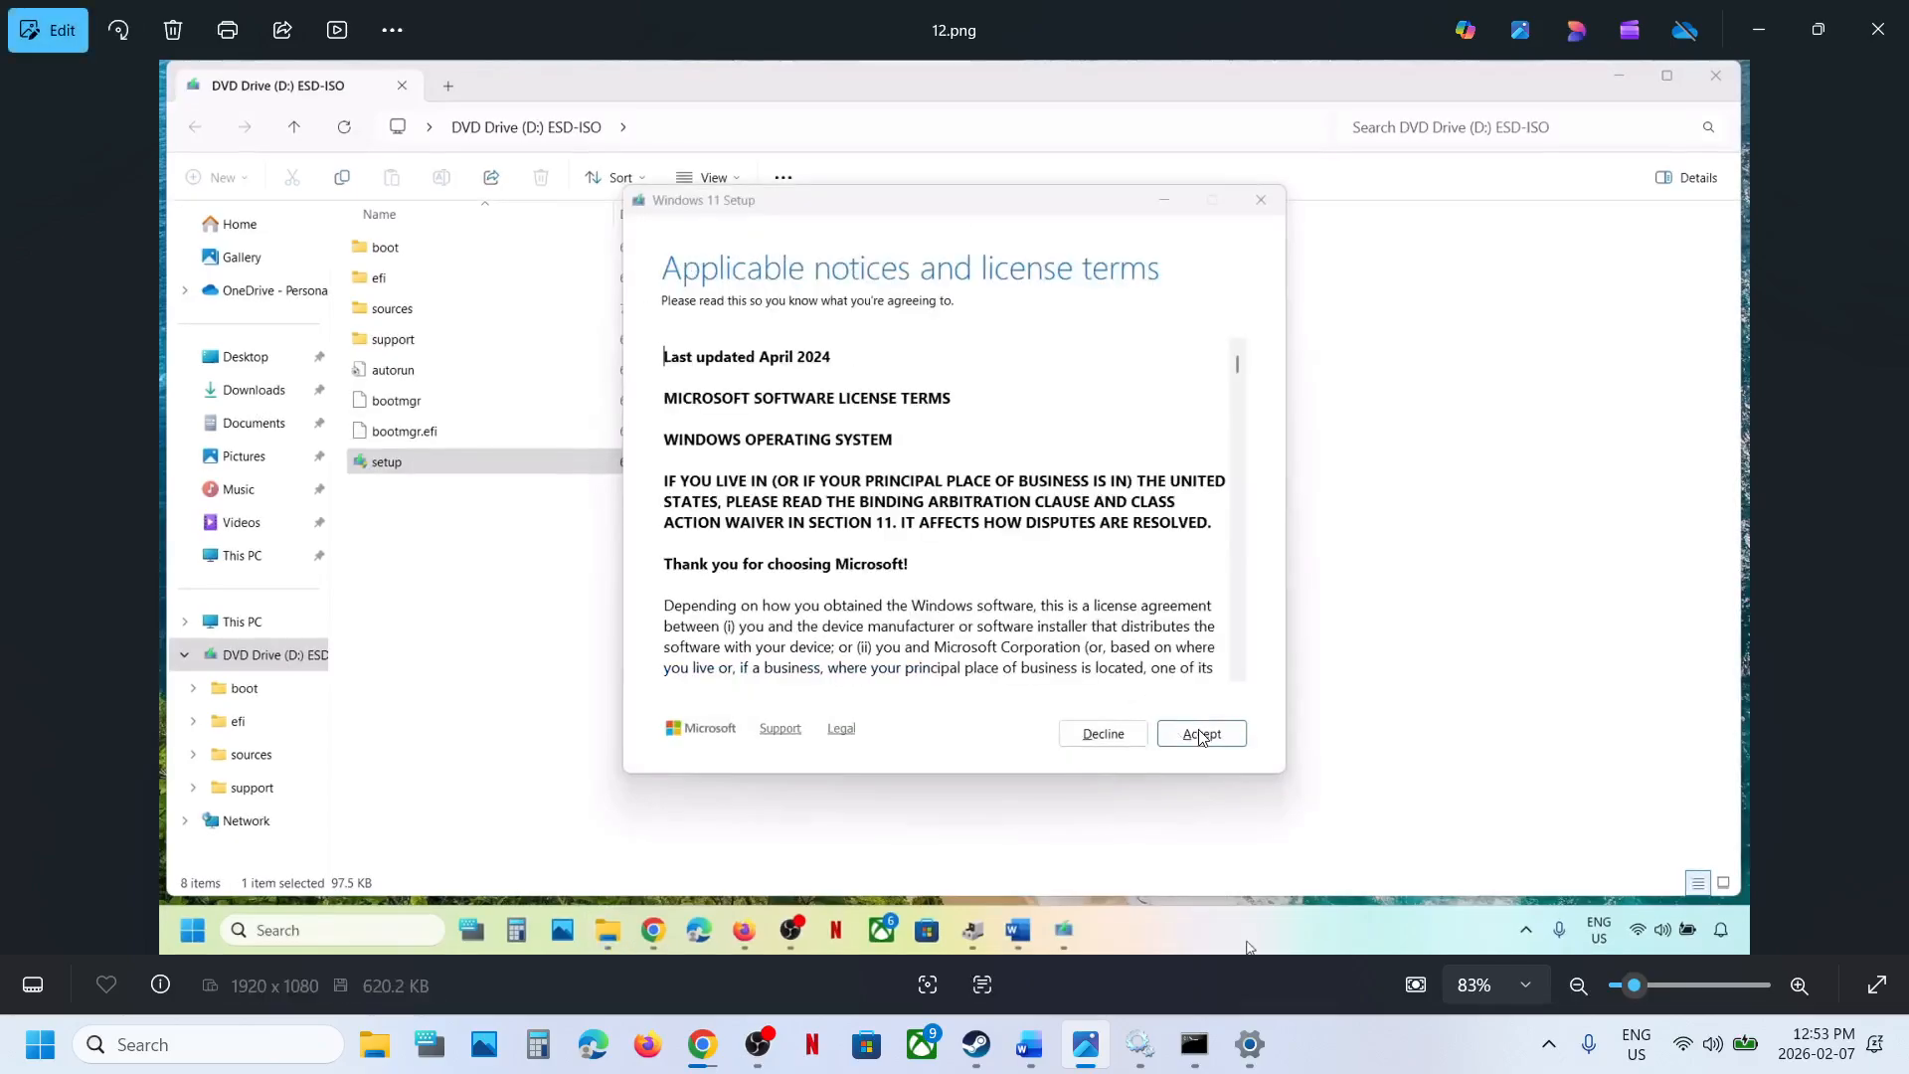
{"action": "key", "text": "Right"}
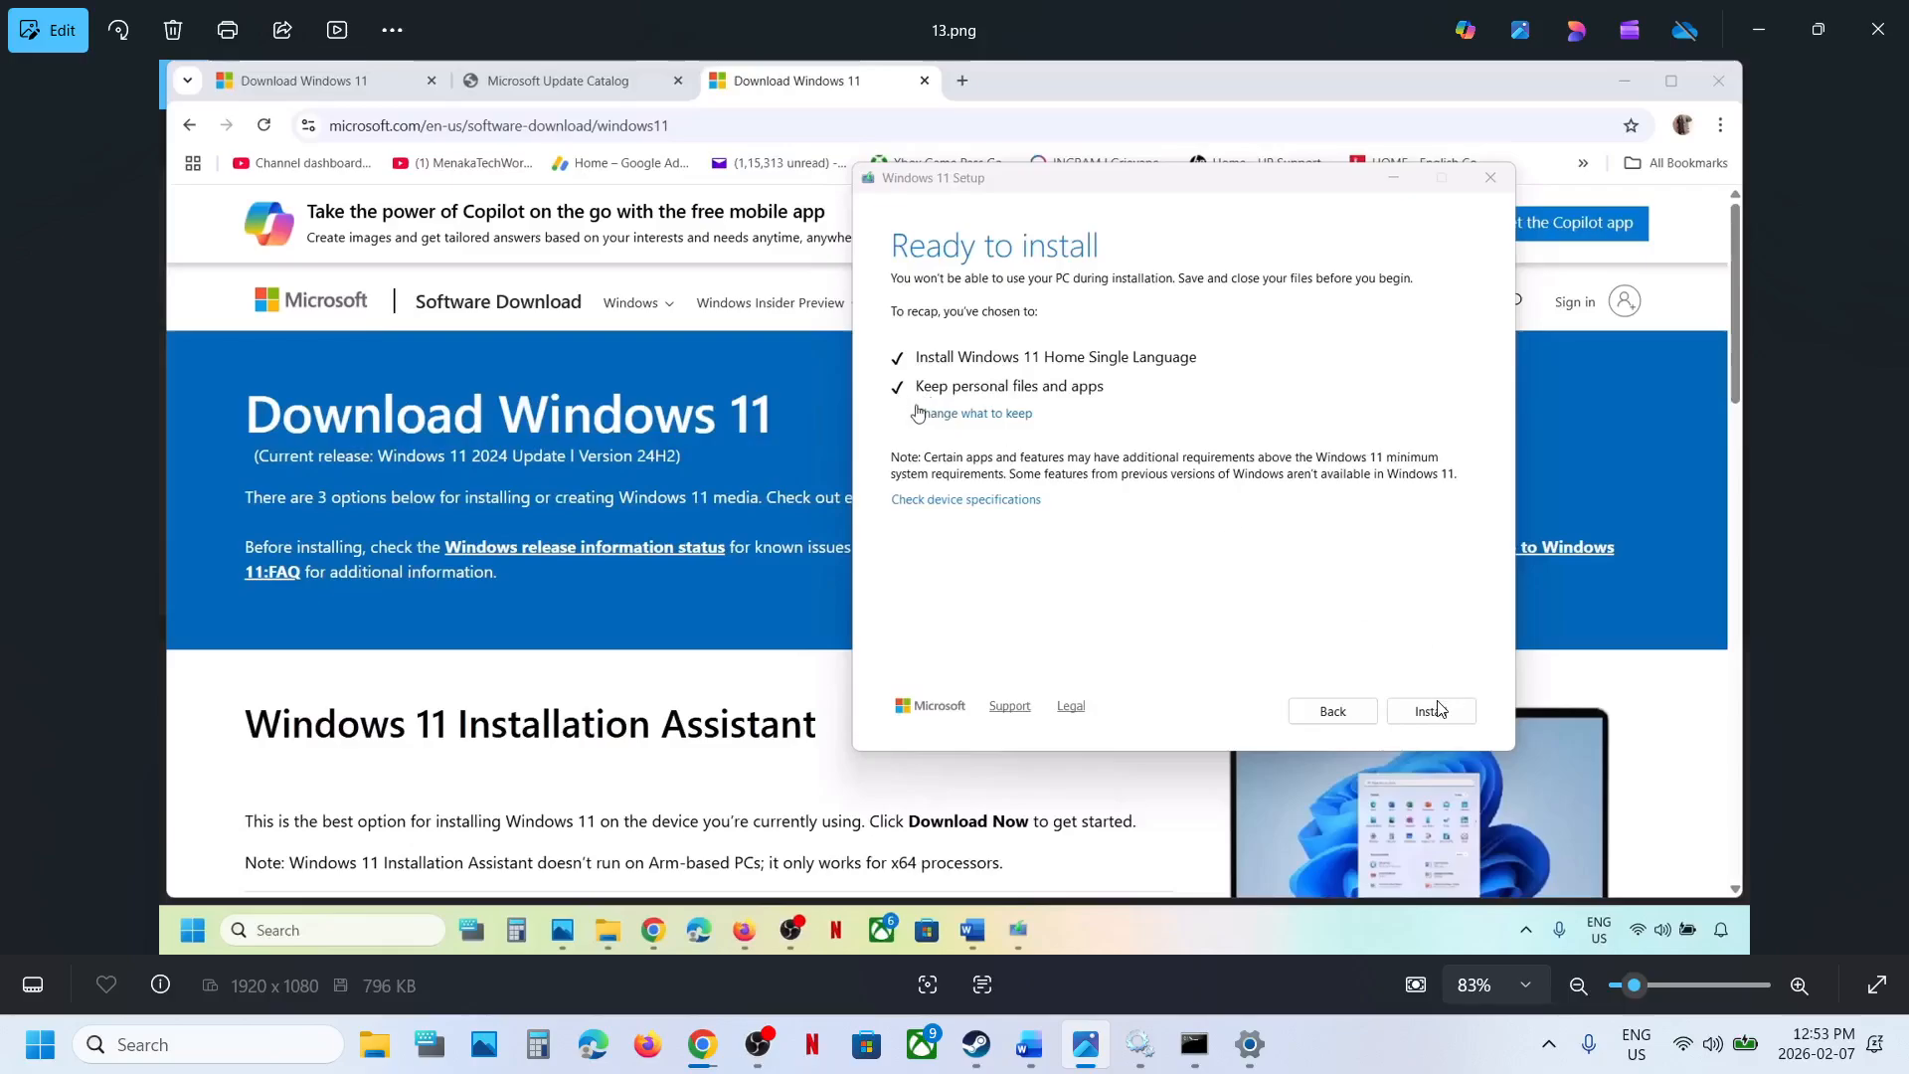
- Switch to Settings and check Windows Update's update history for the KB5074105 and KB5074109 entries
{"action": "left_click", "coordinate": [1249, 1044]}
{"action": "left_click", "coordinate": [127, 758]}
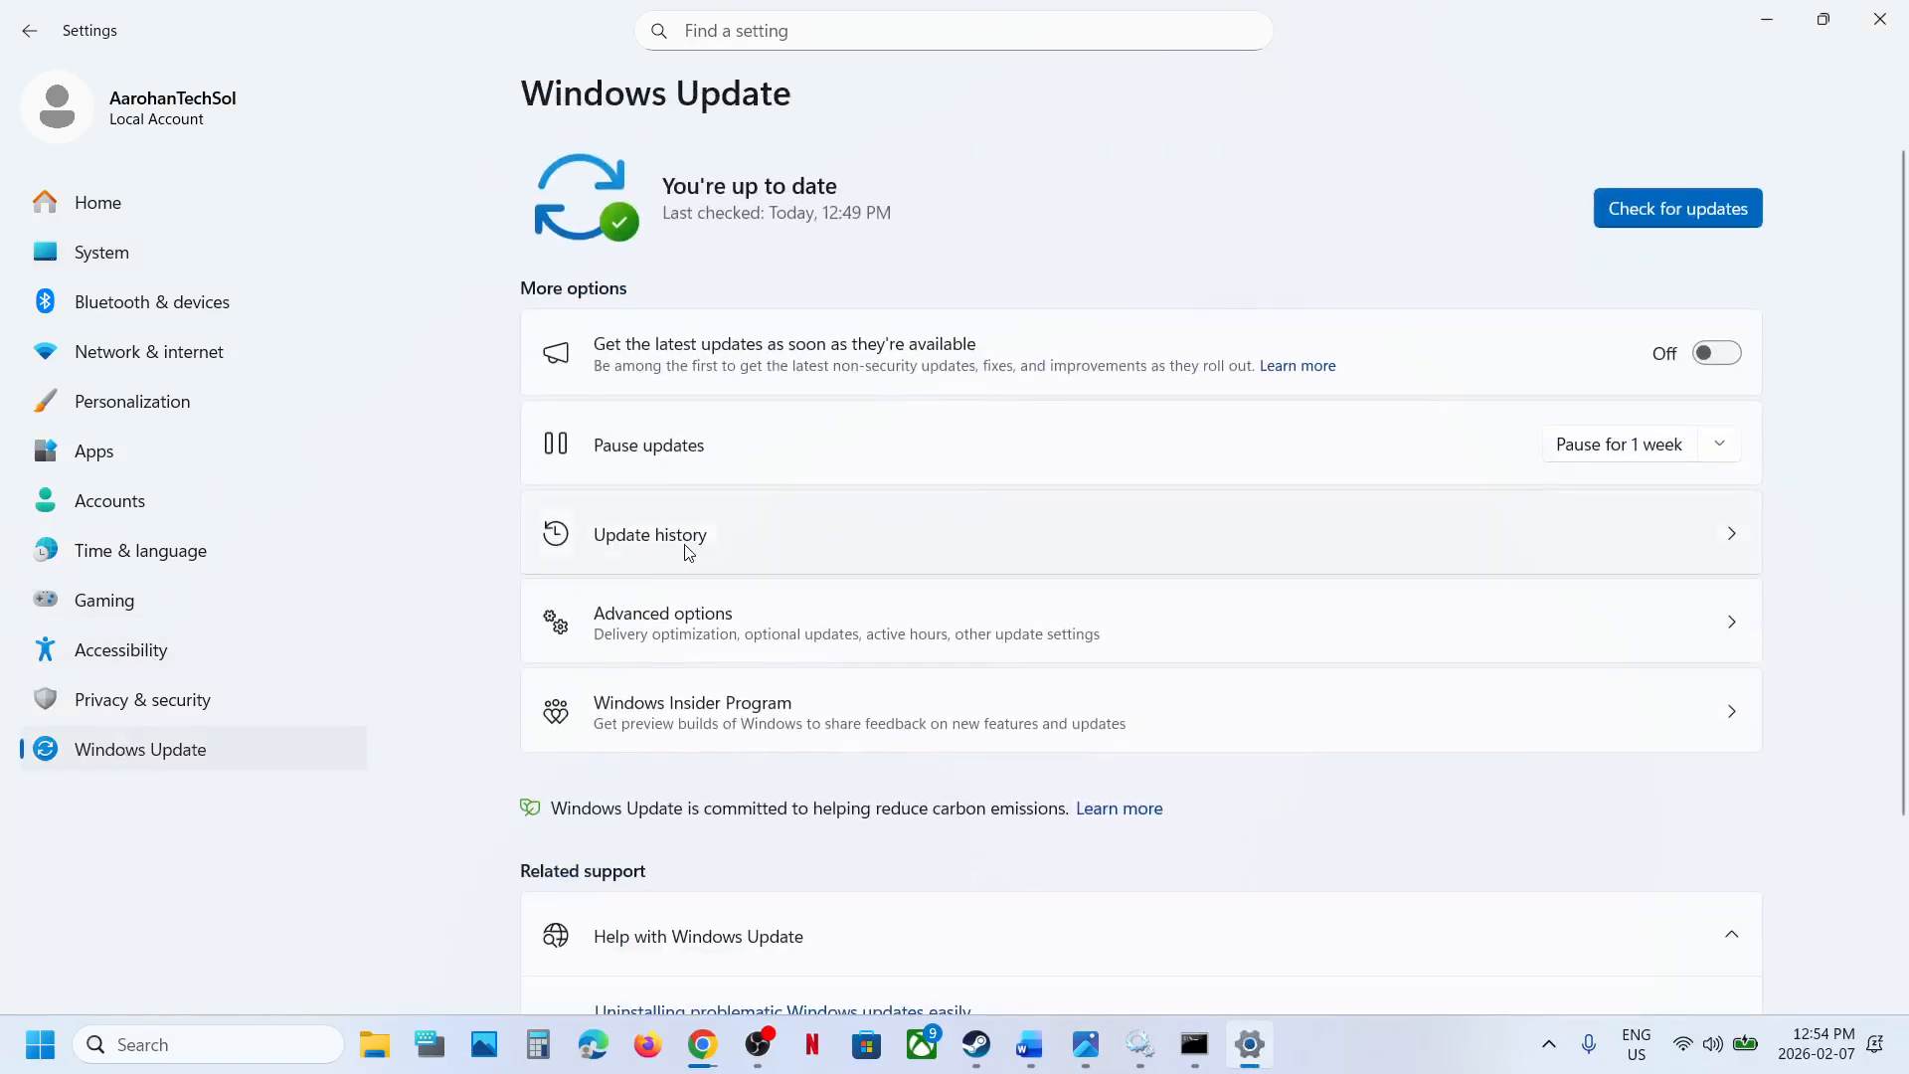
{"action": "left_click", "coordinate": [685, 546]}
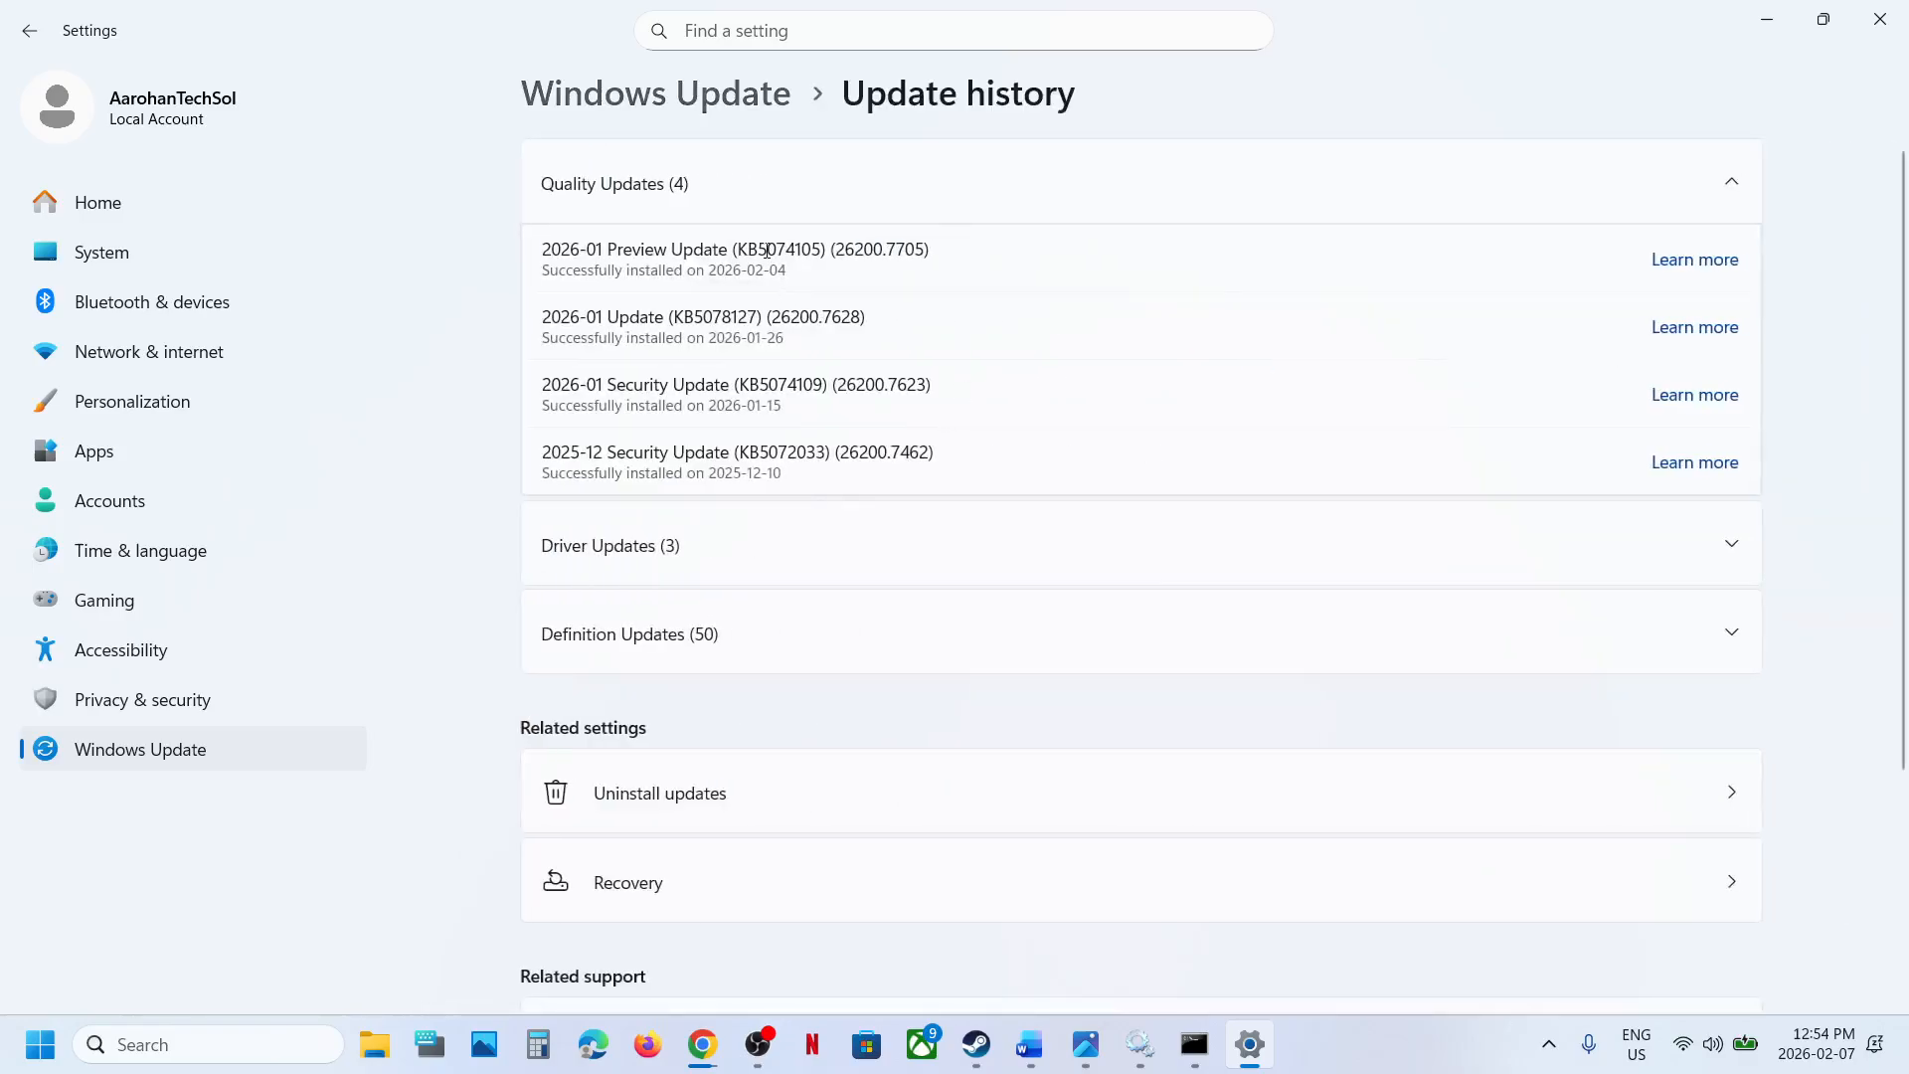
{"action": "double_click", "coordinate": [766, 250]}
{"action": "double_click", "coordinate": [799, 384]}
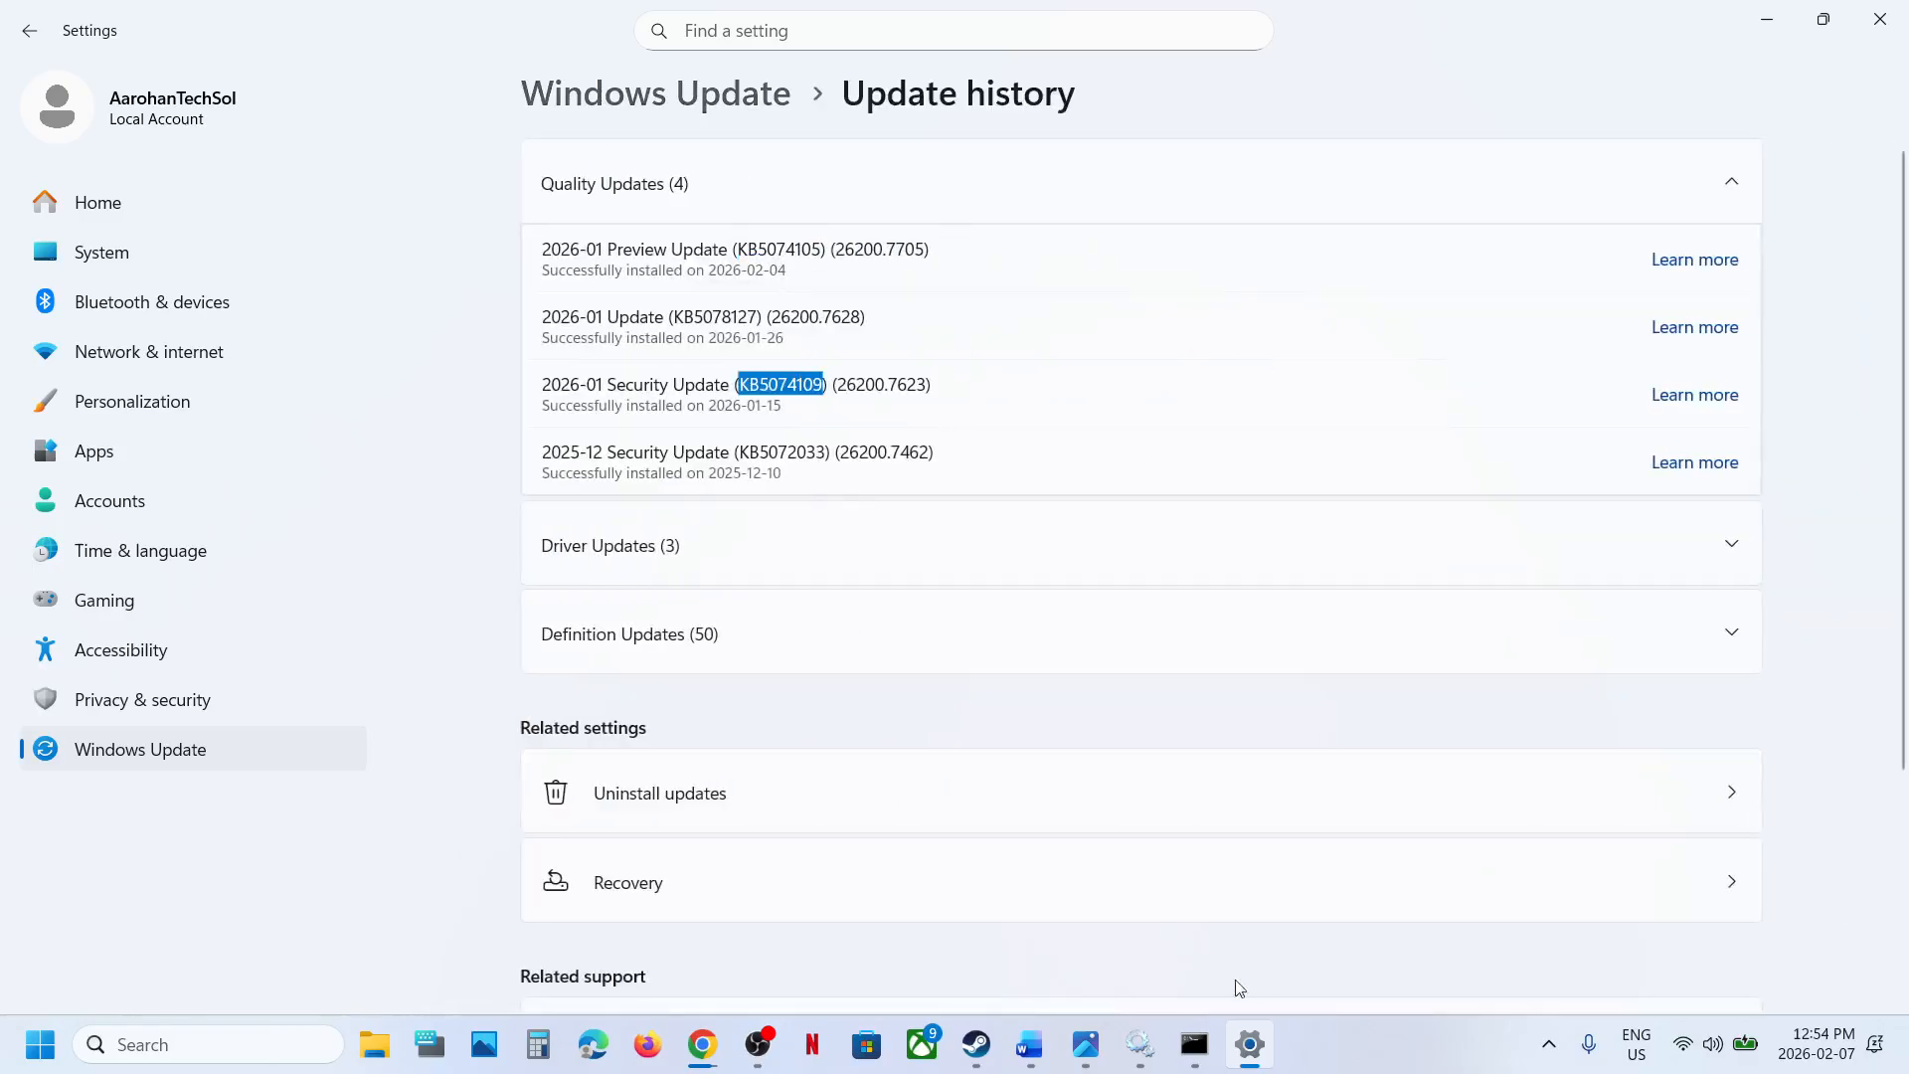
{"action": "left_click", "coordinate": [1356, 1036]}
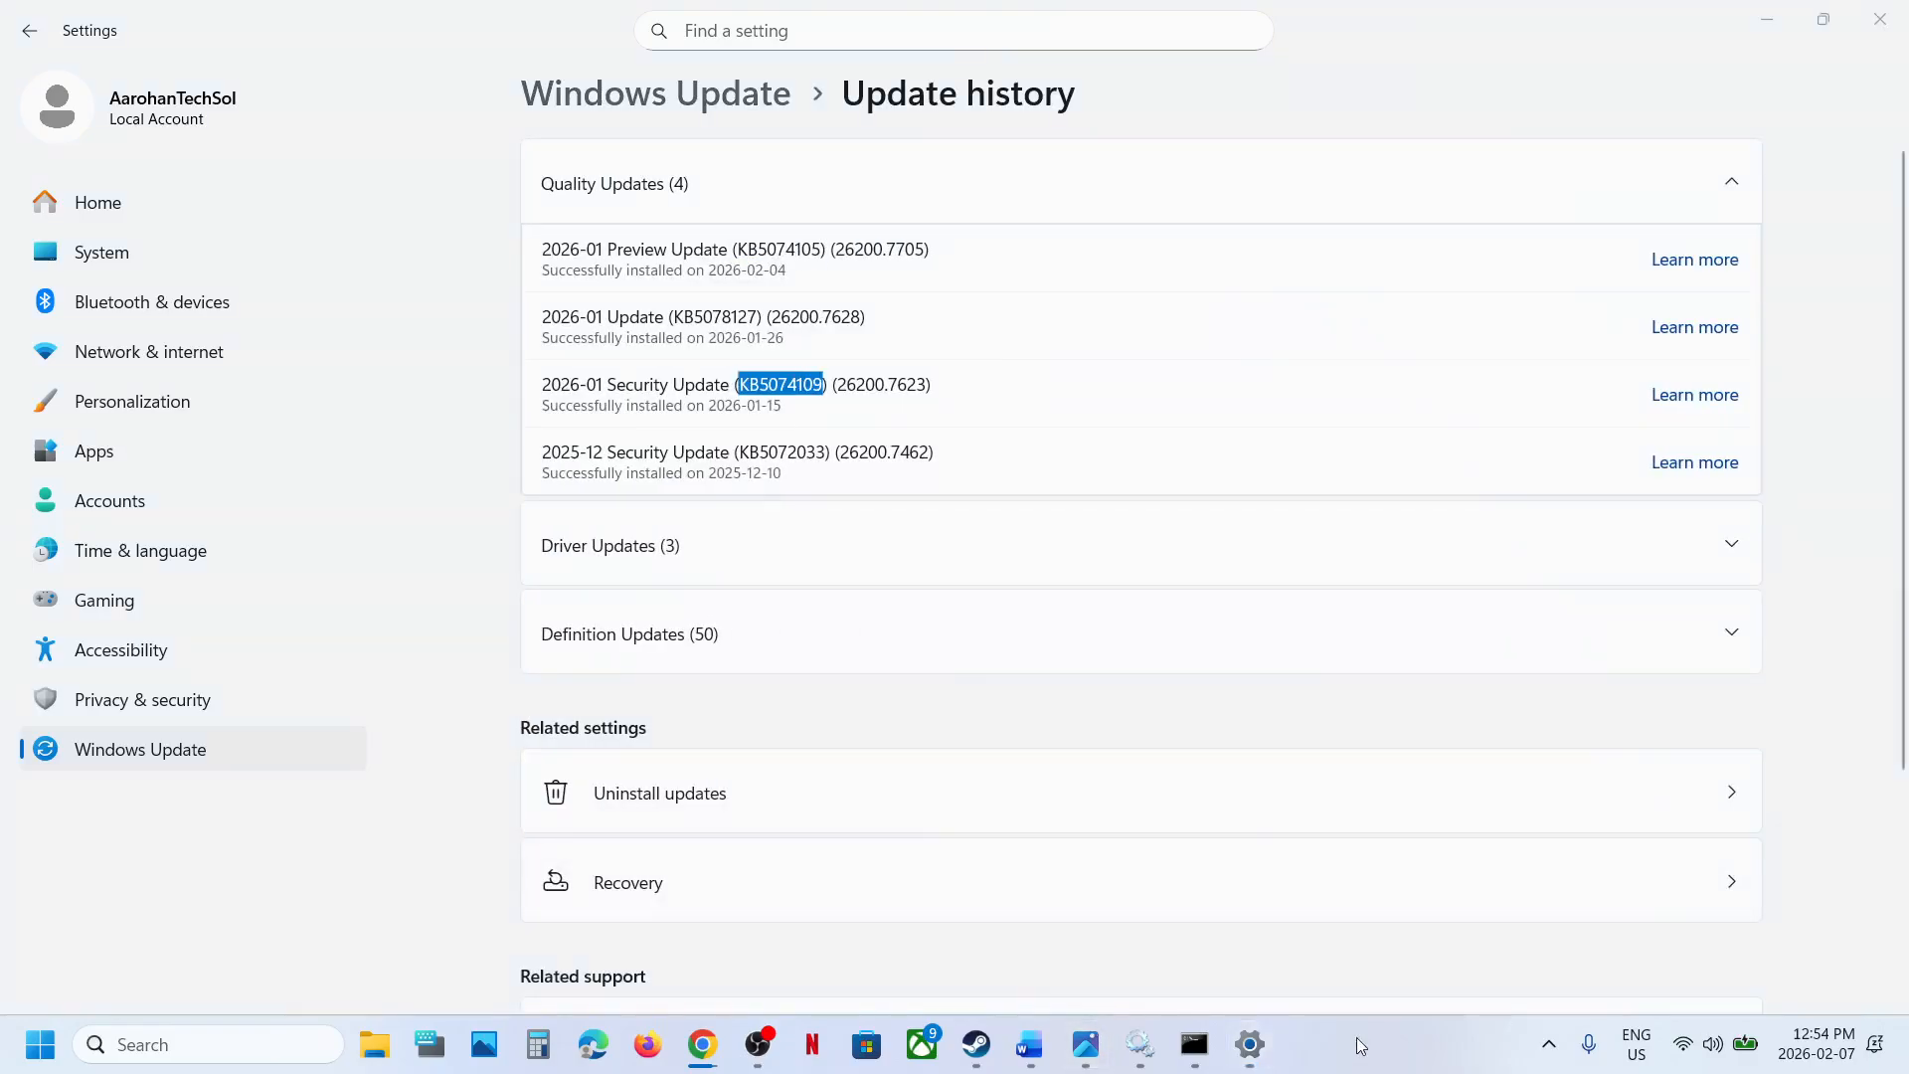